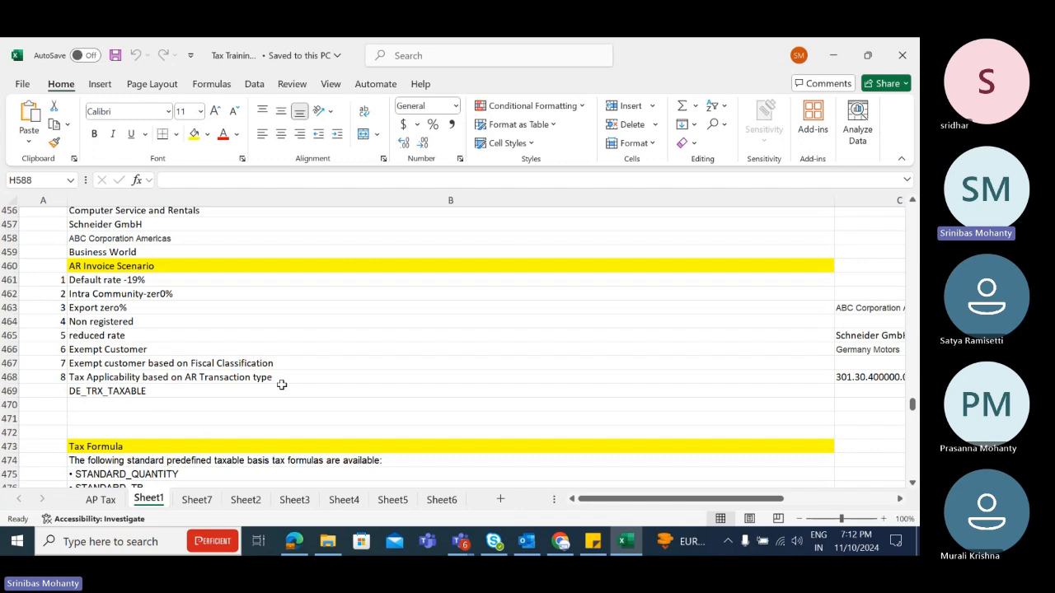
Step: Examine the reduced rate entry in the AR Invoice Scenario list and the customer assigned to it in column C
click(119, 336)
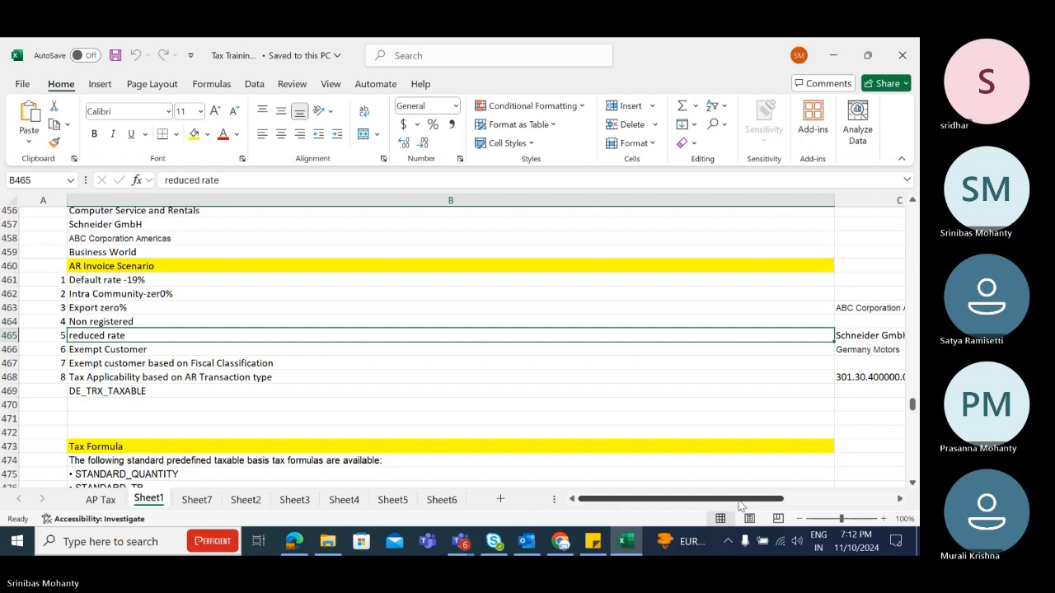
drag(739, 504, 137, 338)
drag(726, 502, 762, 502)
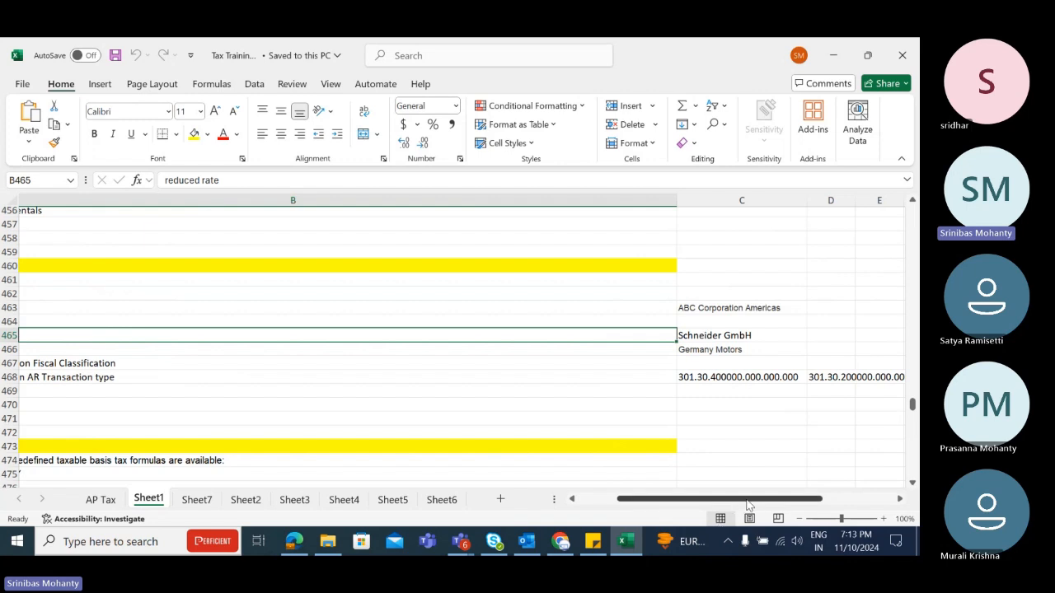
mouse_move(748, 504)
mouse_down()
mouse_move(803, 505)
mouse_move(738, 502)
mouse_up()
click(606, 338)
click(125, 323)
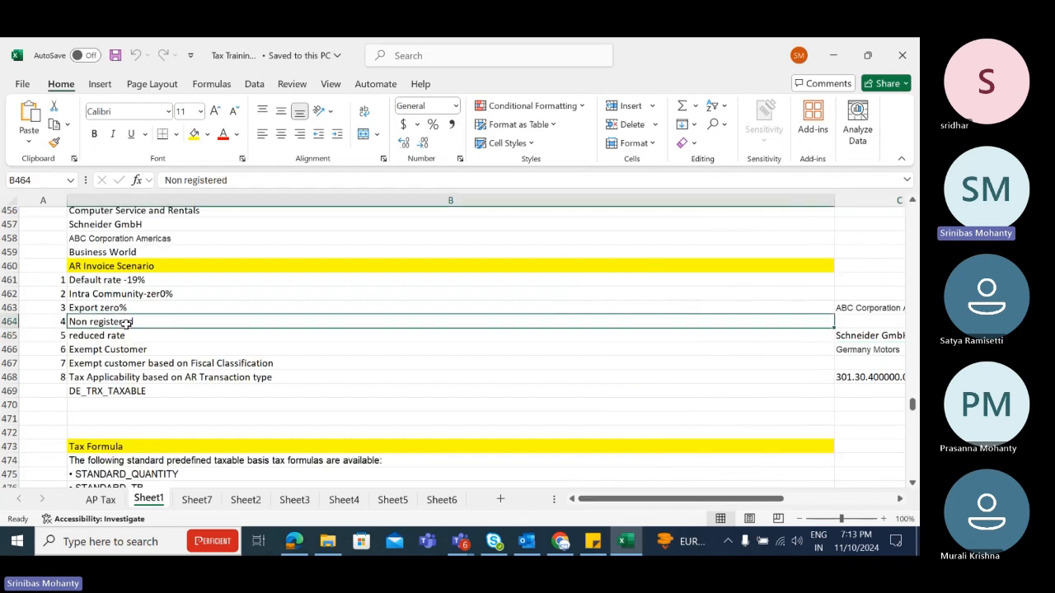
click(879, 335)
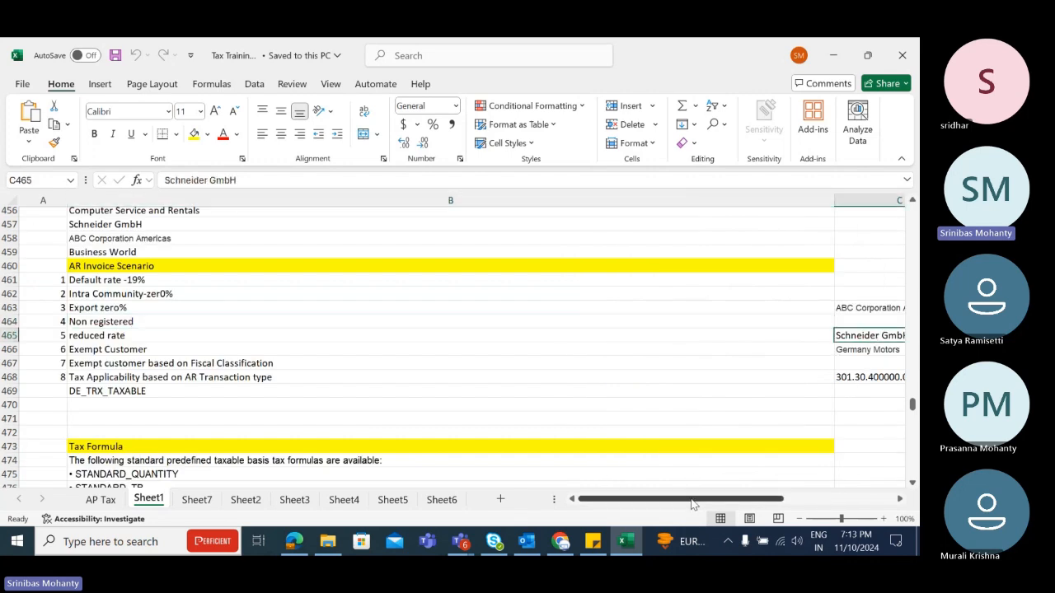
drag(692, 503, 785, 503)
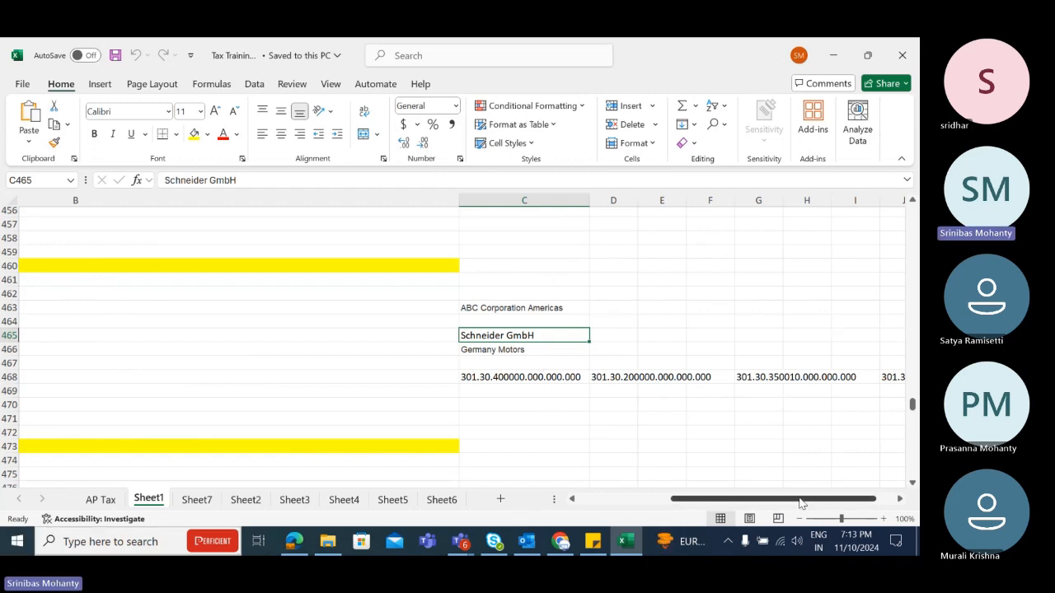
drag(800, 500, 811, 501)
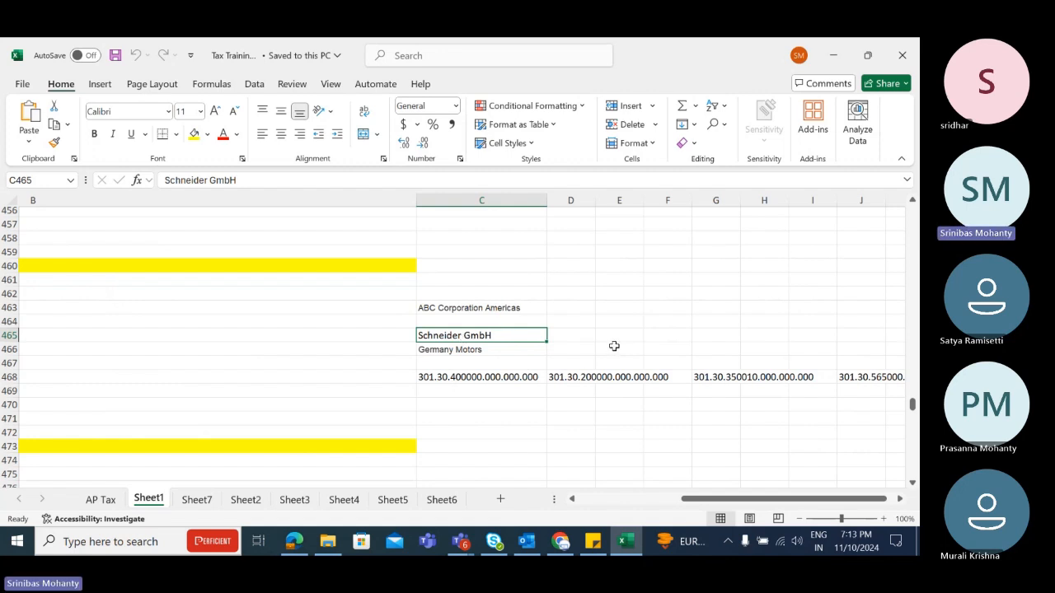
scroll(614, 346, down, 2)
scroll(613, 344, up, 1)
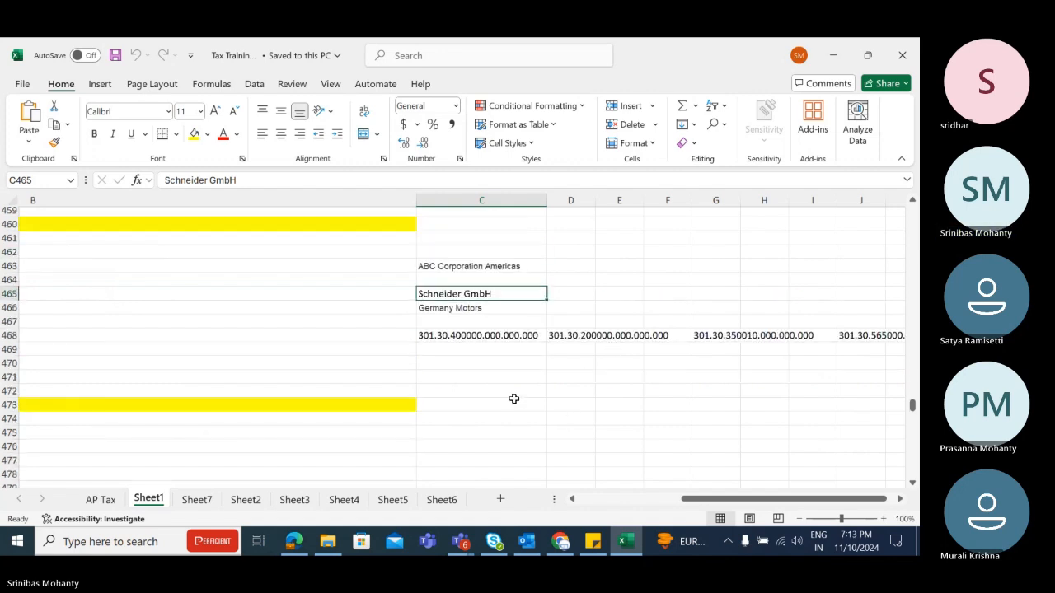
click(492, 389)
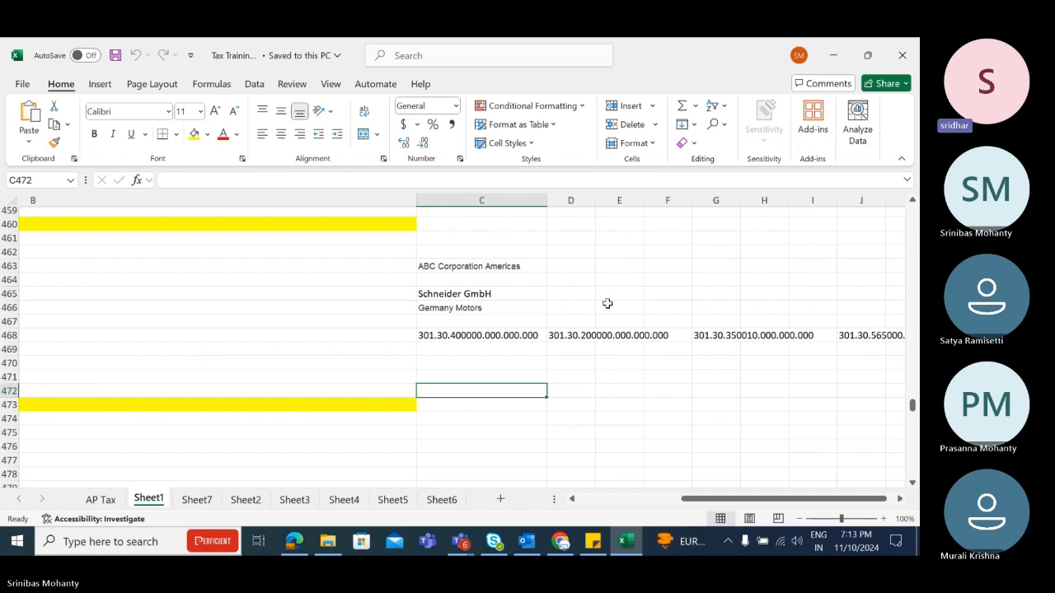
click(570, 296)
click(578, 389)
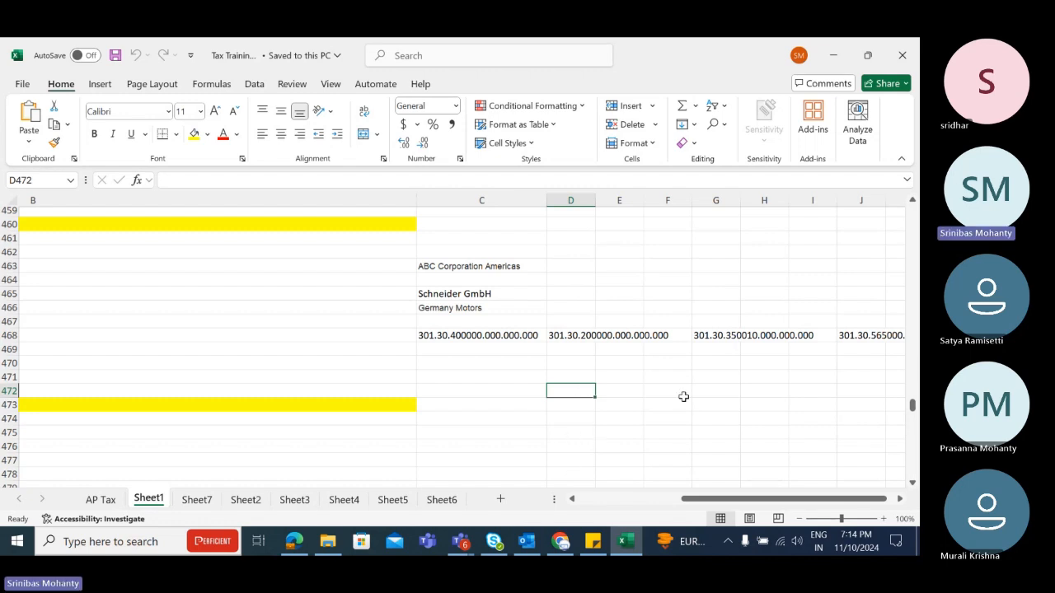
click(460, 294)
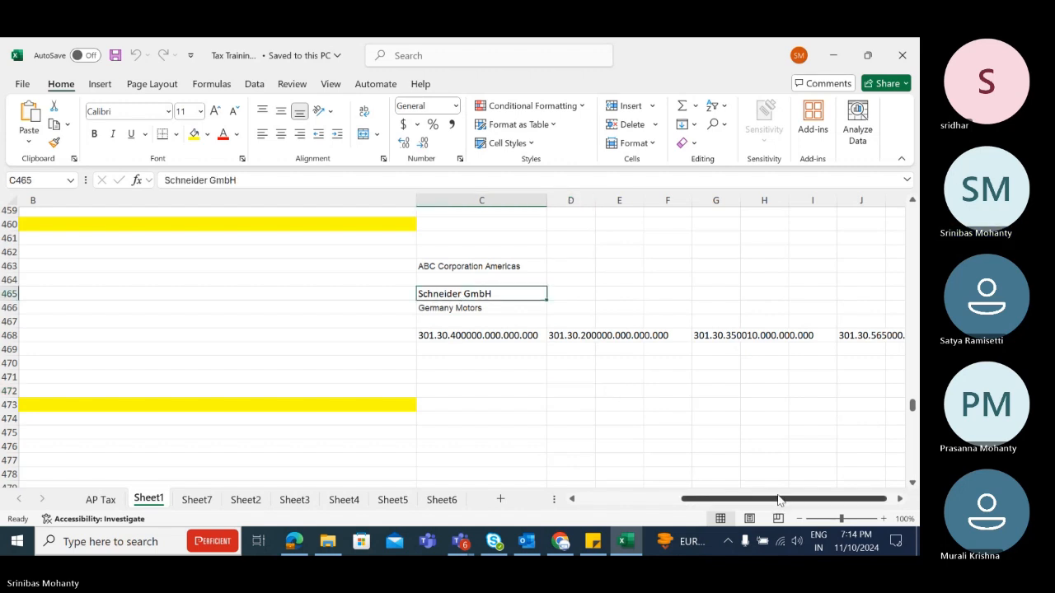
drag(779, 504, 660, 490)
Step: Switch to Oracle Fusion Cloud Applications in Chrome and open Setup and Maintenance
click(561, 542)
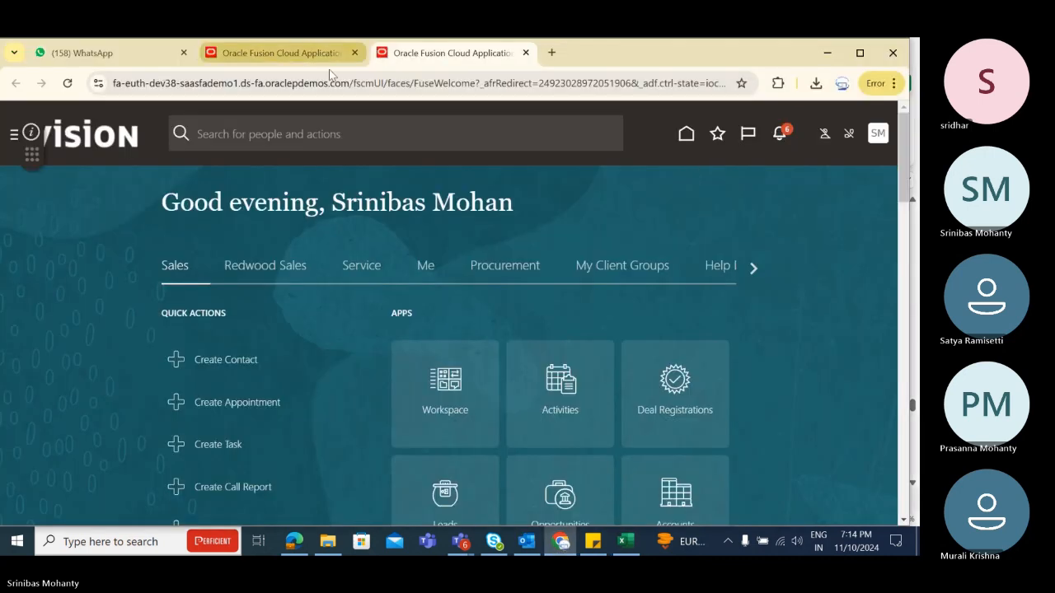
click(867, 148)
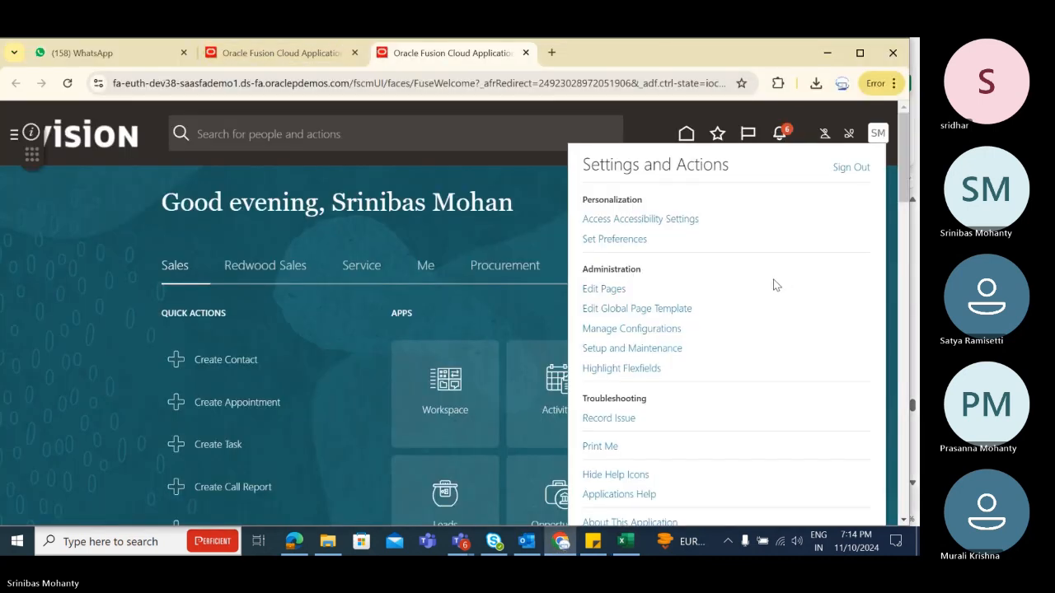
click(654, 349)
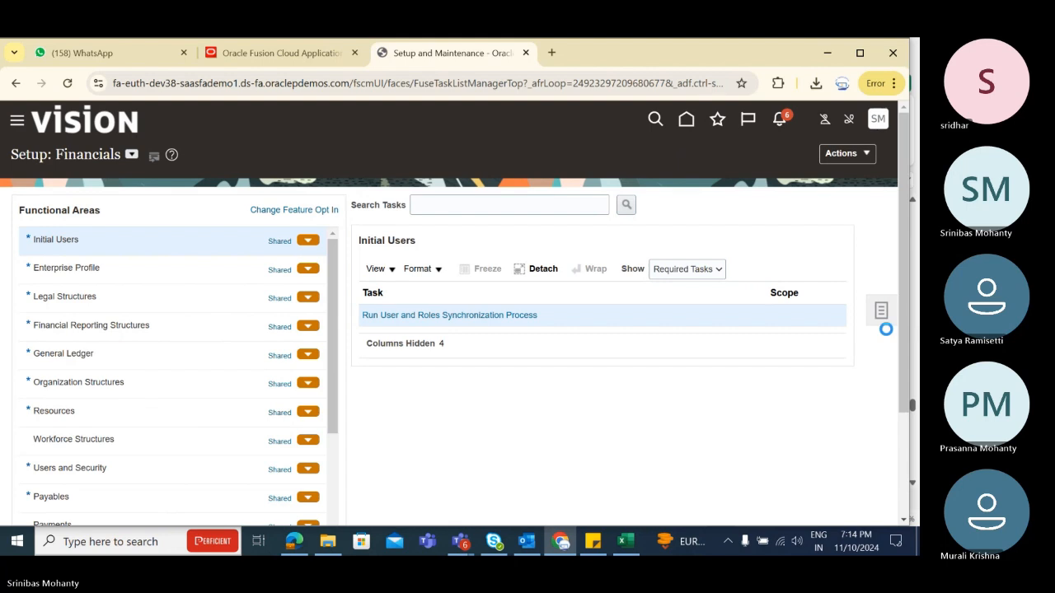
Step: Search the setup tasks for "Manage Tax Rate" and open the Manage Tax Rates and Tax Recovery Rates task
click(881, 311)
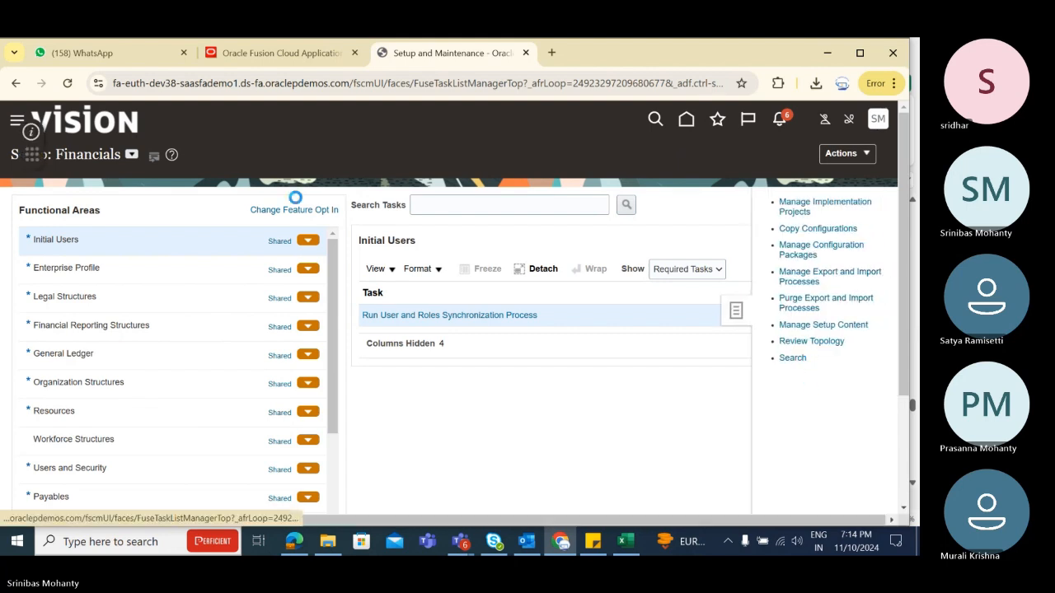
click(270, 210)
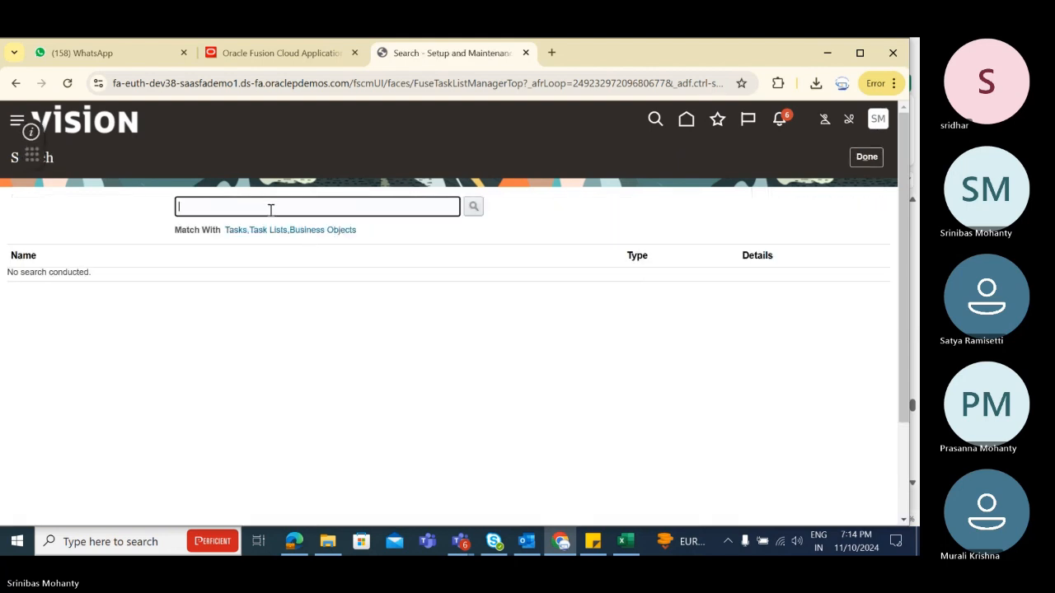
text(Manage Tax Rate)
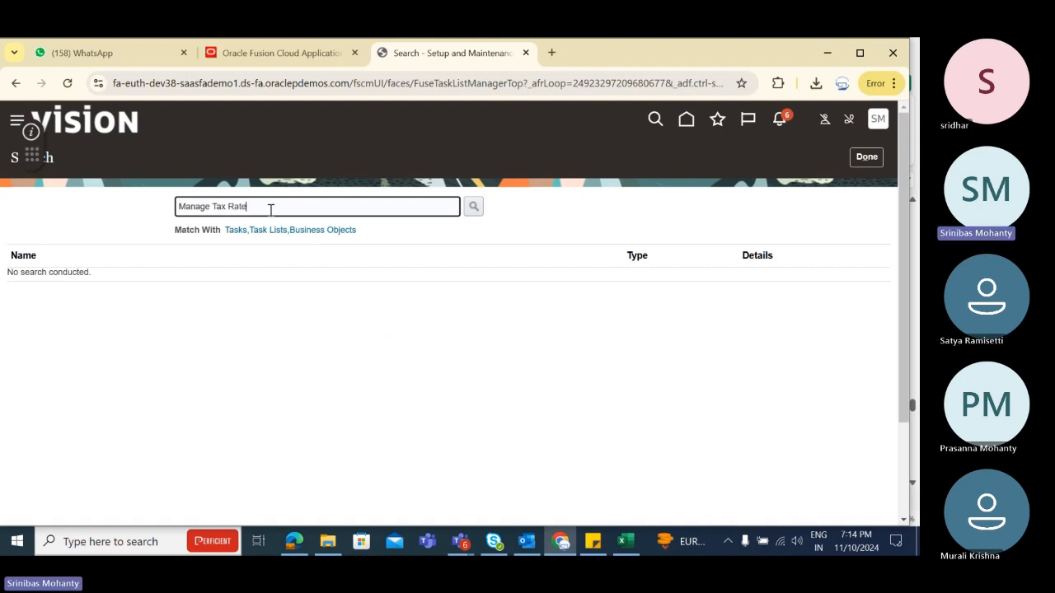
click(474, 207)
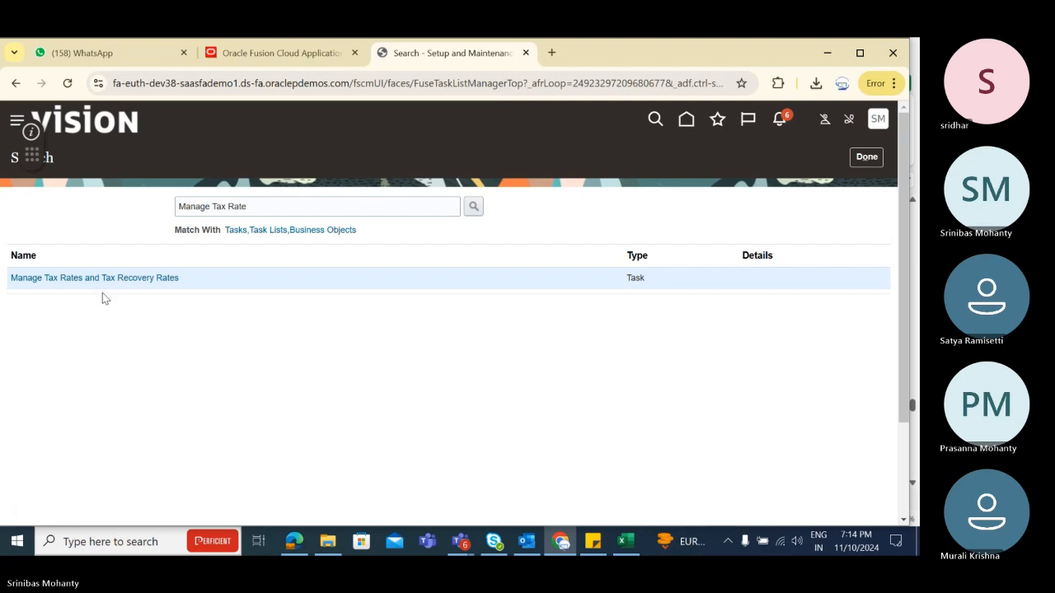
click(87, 277)
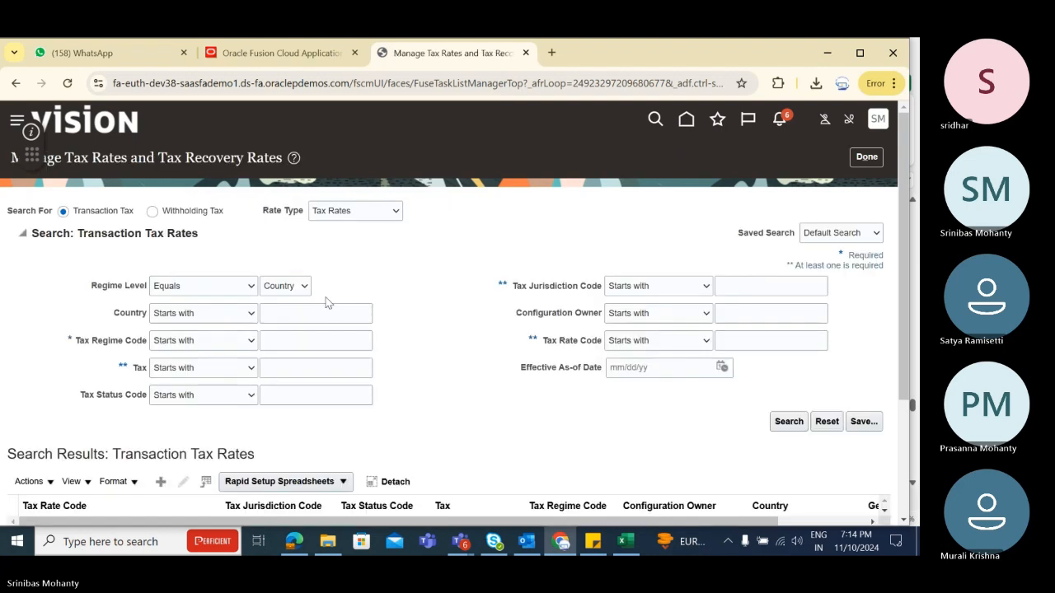
Step: Set the transaction tax rate search criteria to Tax Regime Code starting with DE and Tax starting with DE
scroll(401, 337, down, 2)
click(292, 272)
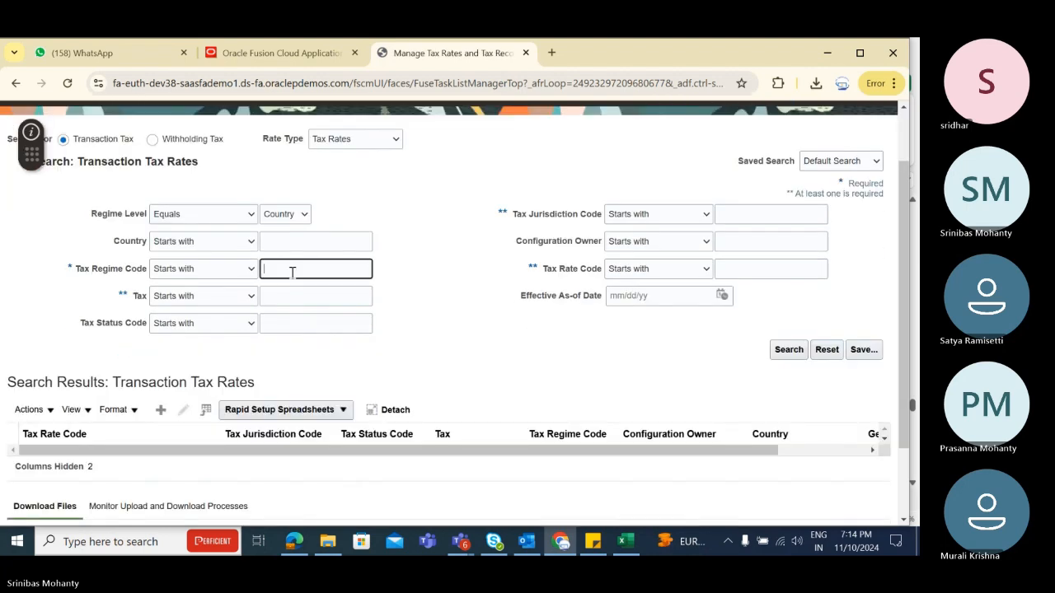
text(DE)
click(297, 299)
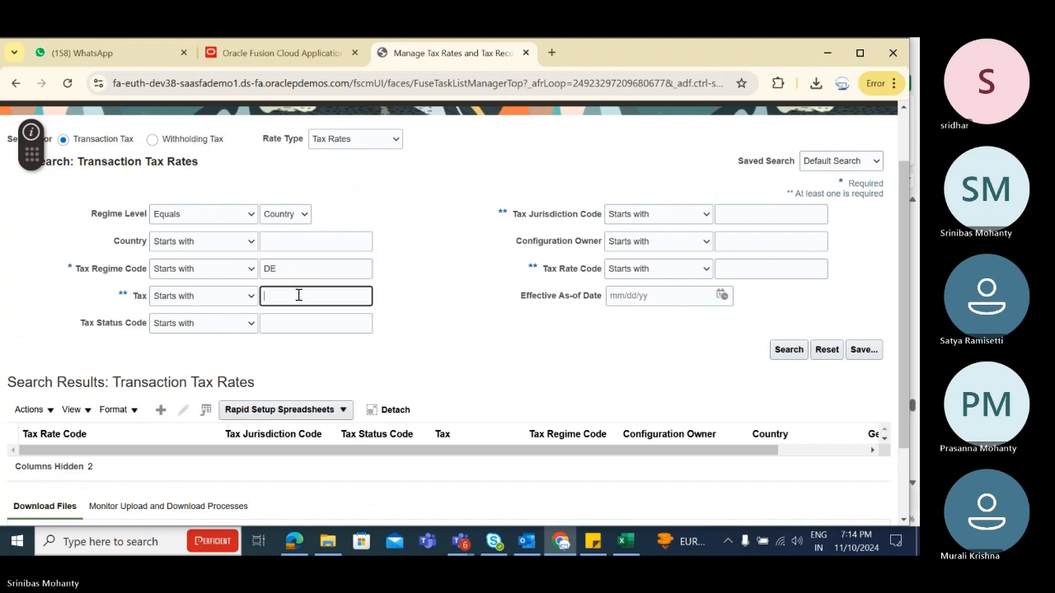
text(DE)
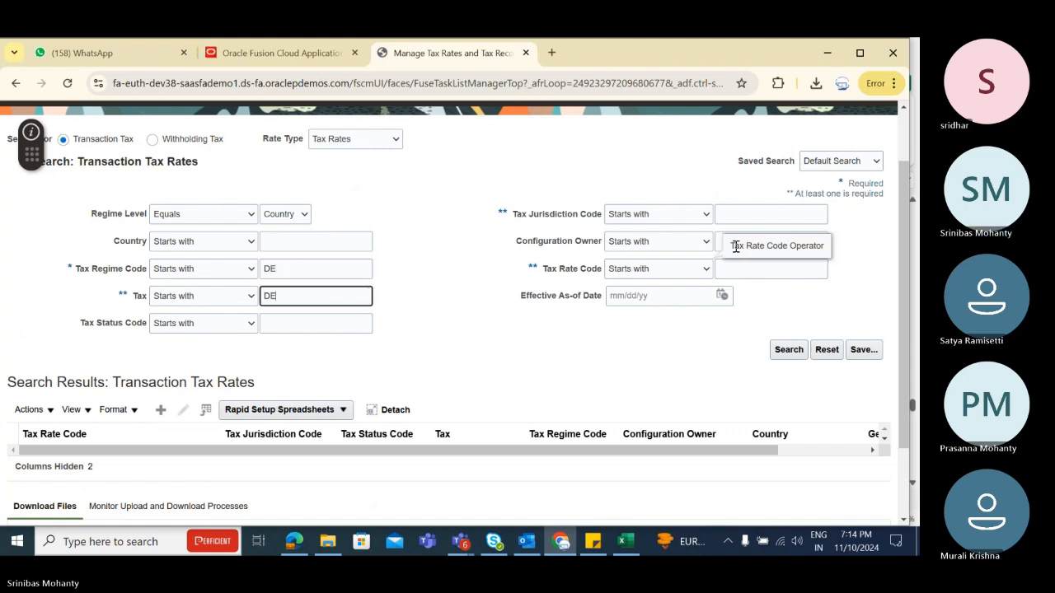
Step: Try to narrow the tax rate search to Tax Rate Codes starting with "DE RE"
click(854, 282)
click(764, 265)
text(DE)
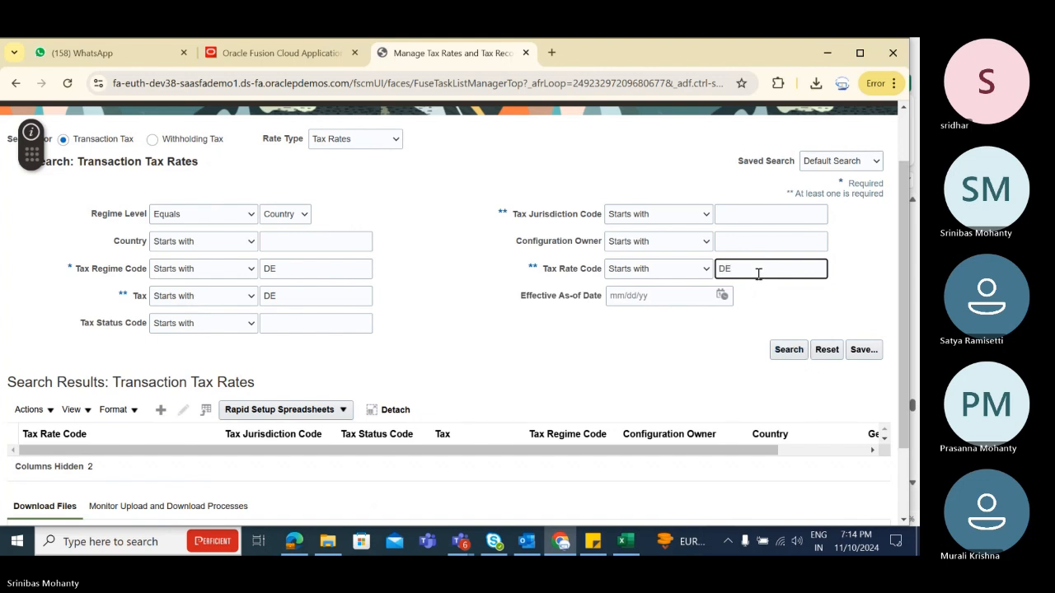
text( RE)
click(792, 355)
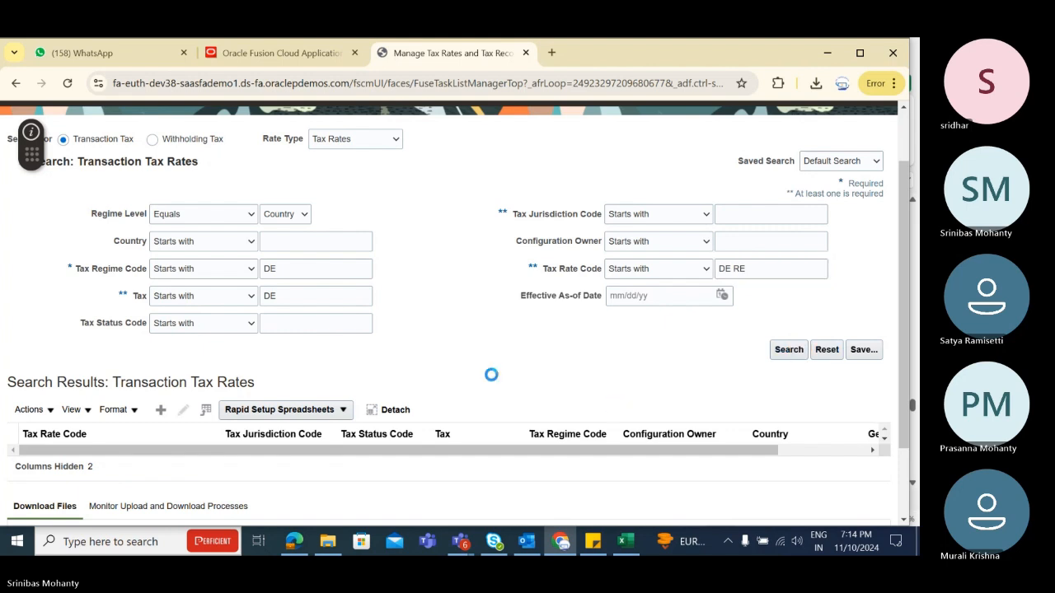
scroll(490, 372, down, 1)
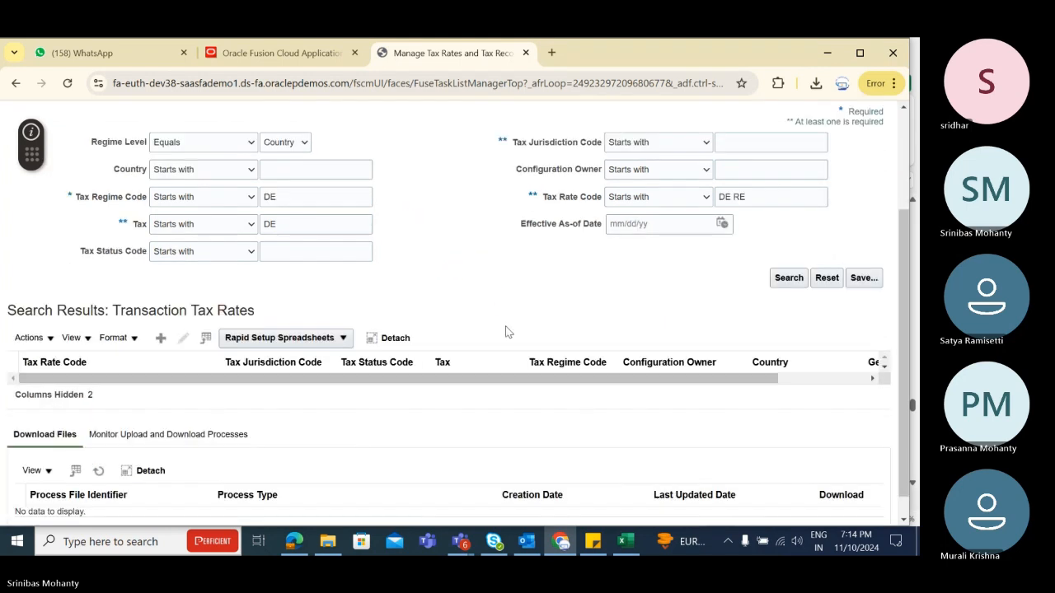
Step: Clear the Tax Rate Code criterion and rerun the transaction tax rate search
click(752, 199)
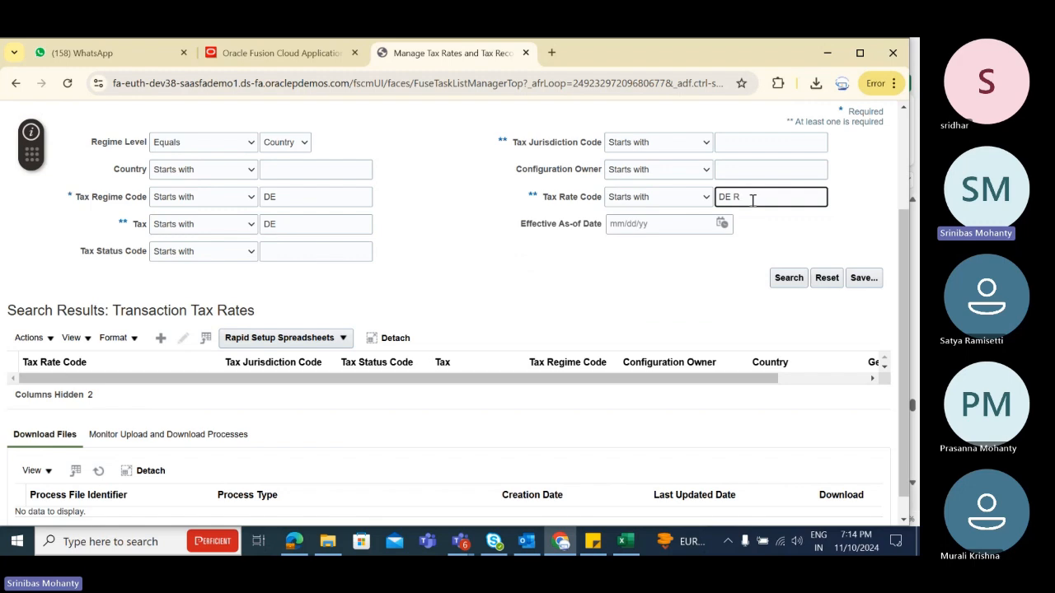
key(BackSpace)
key(BackSpace)
key(BackSpace)
key(BackSpace)
click(791, 281)
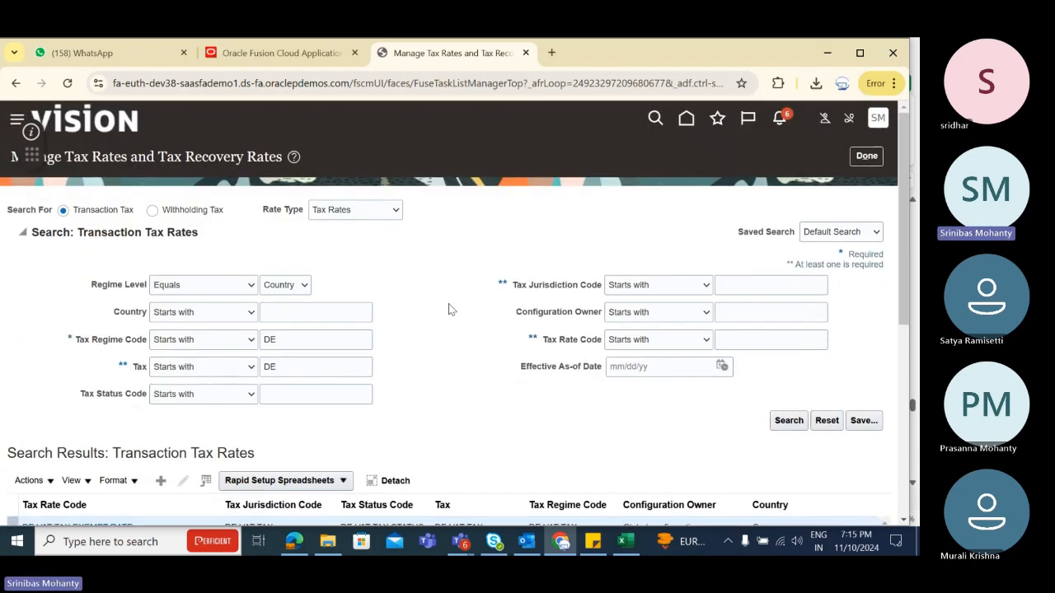
Step: Open the DE VAT REDUCED tax rate from the search results
scroll(448, 303, down, 5)
scroll(519, 272, down, 1)
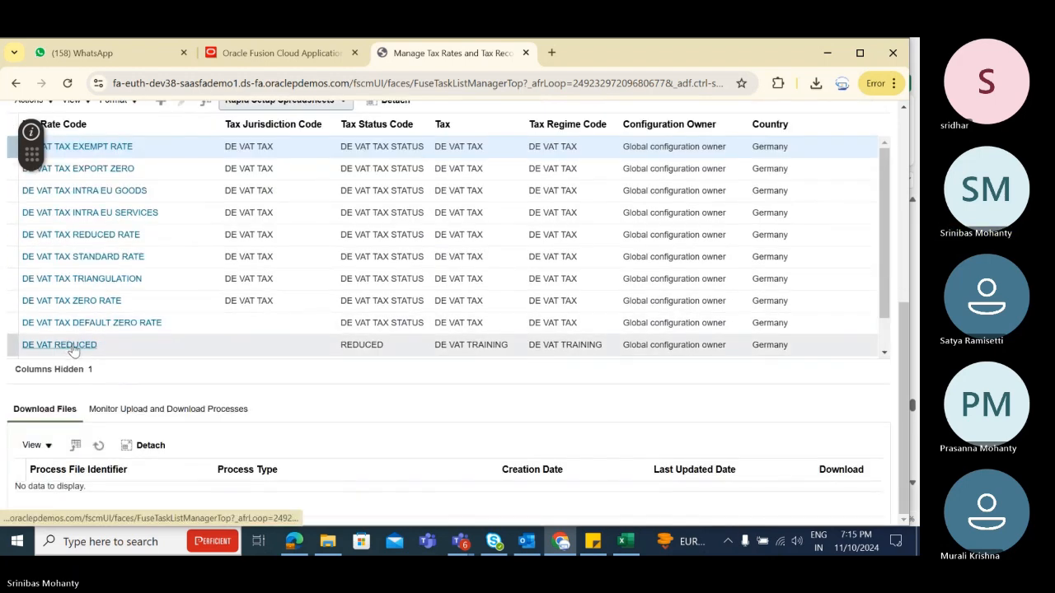
click(72, 346)
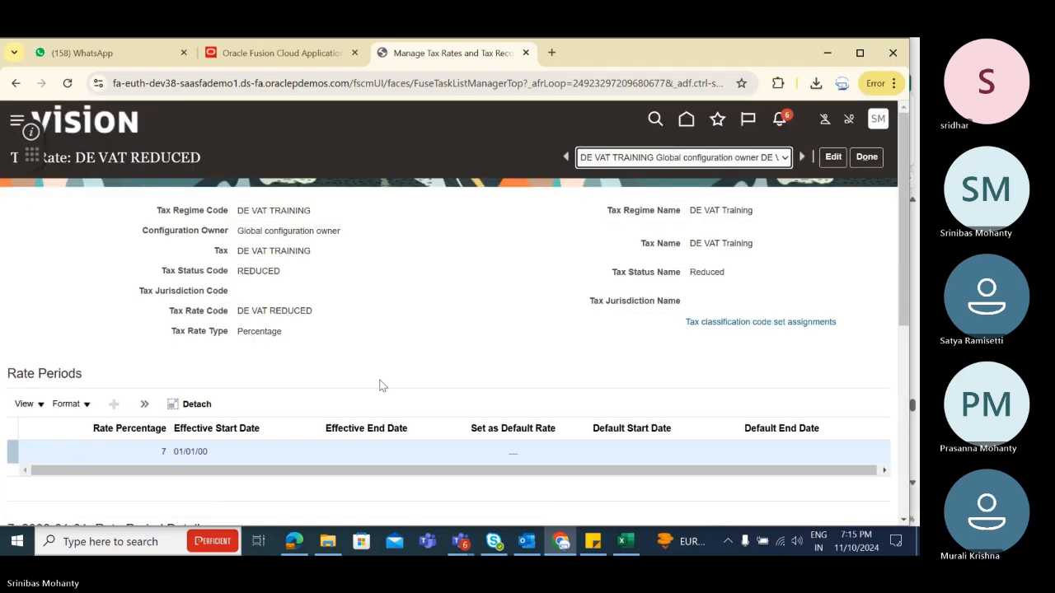
Step: Examine the DE VAT REDUCED rate's percentage, effective start date, tax status code and rate period details
scroll(381, 376, down, 3)
drag(147, 312, 265, 315)
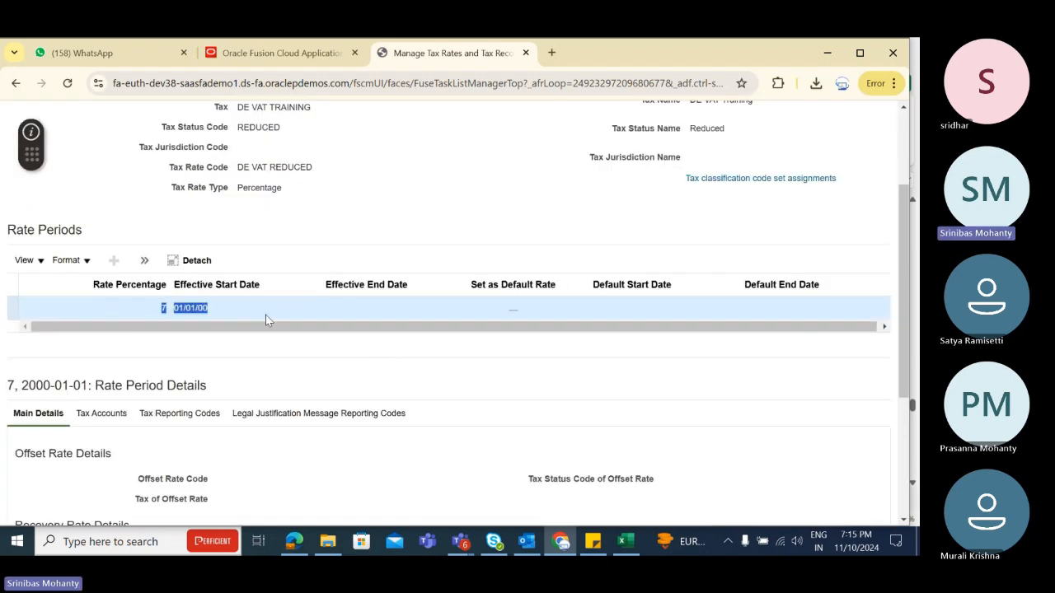
scroll(416, 258, up, 3)
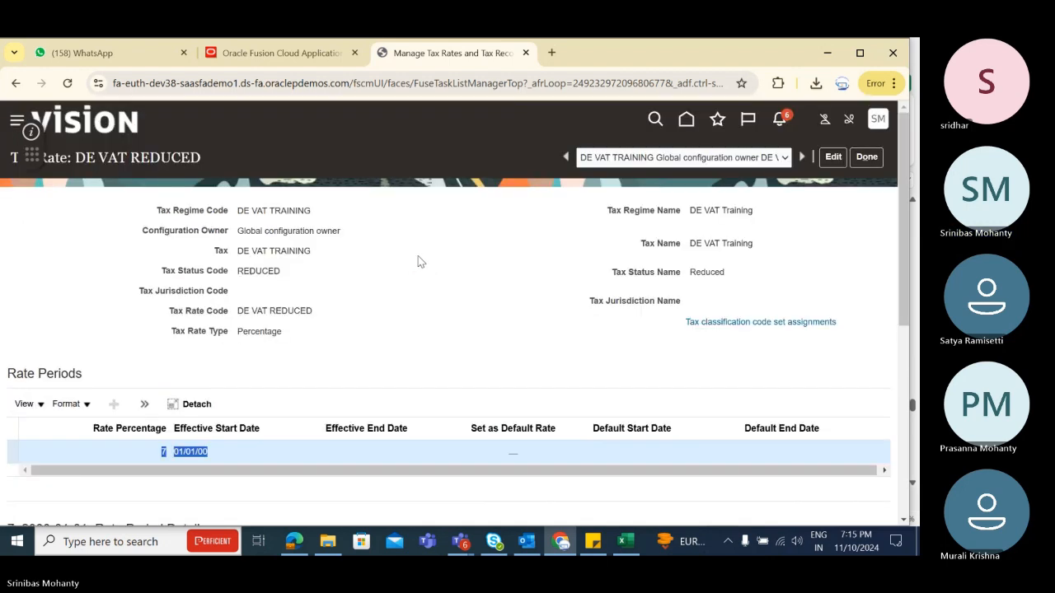
drag(238, 273, 336, 280)
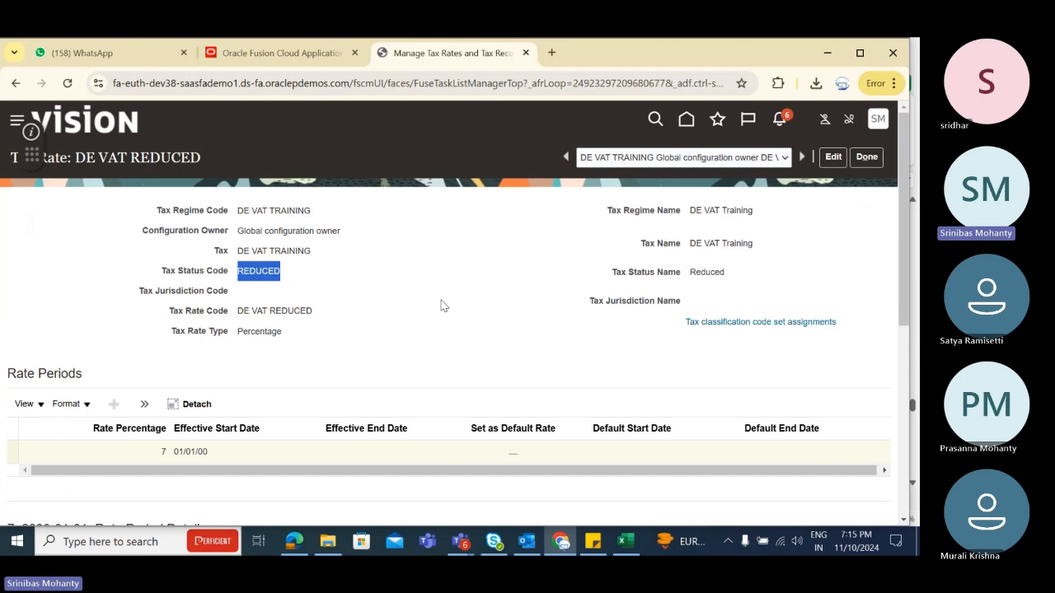
click(403, 313)
drag(234, 272, 390, 282)
click(383, 305)
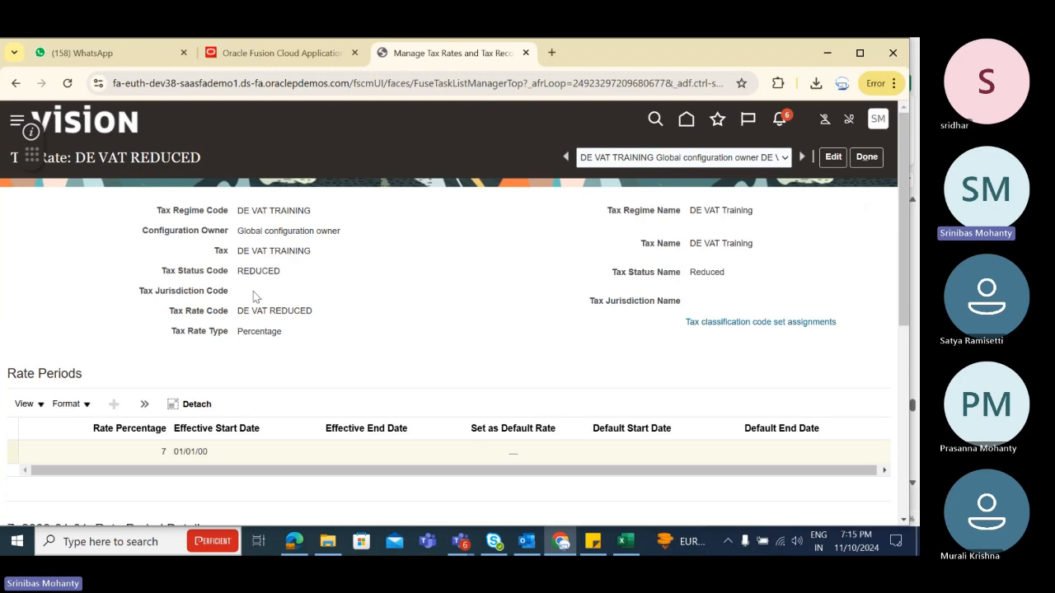
drag(240, 271, 387, 284)
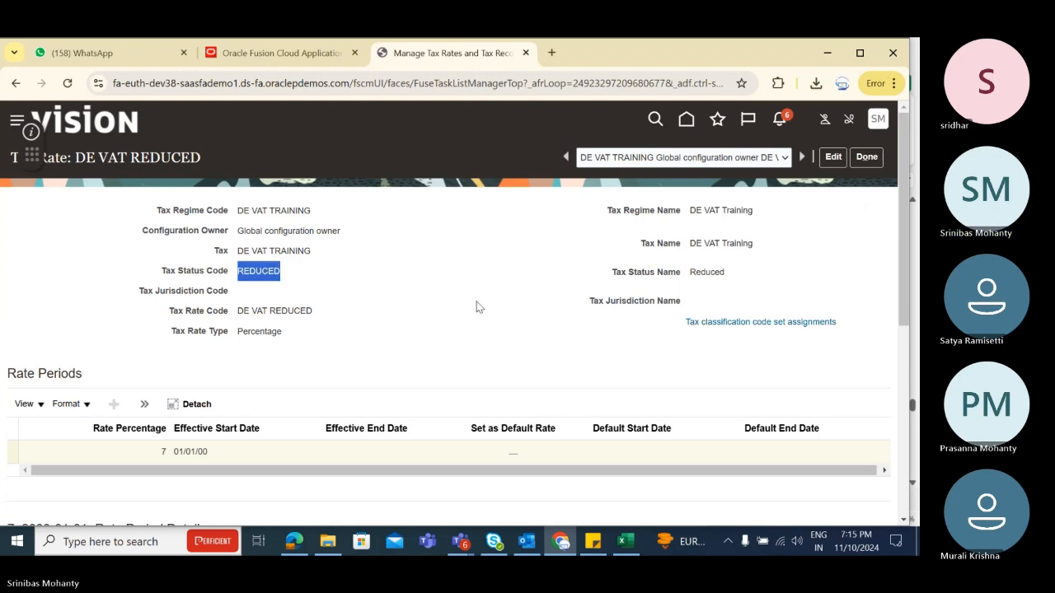
scroll(474, 309, down, 3)
scroll(476, 306, up, 3)
scroll(473, 320, down, 3)
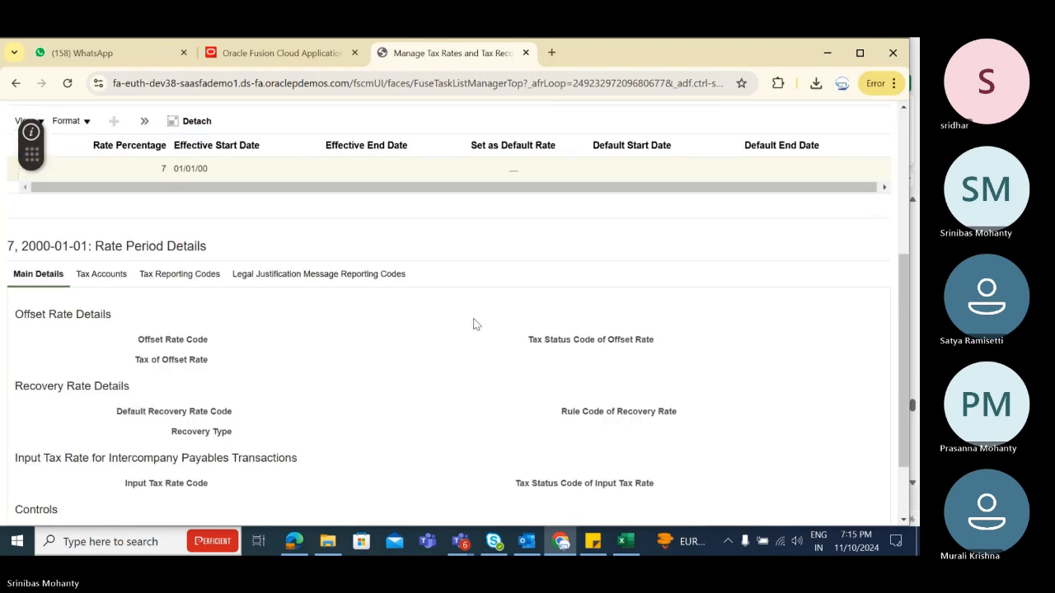
scroll(833, 221, up, 5)
scroll(426, 280, down, 4)
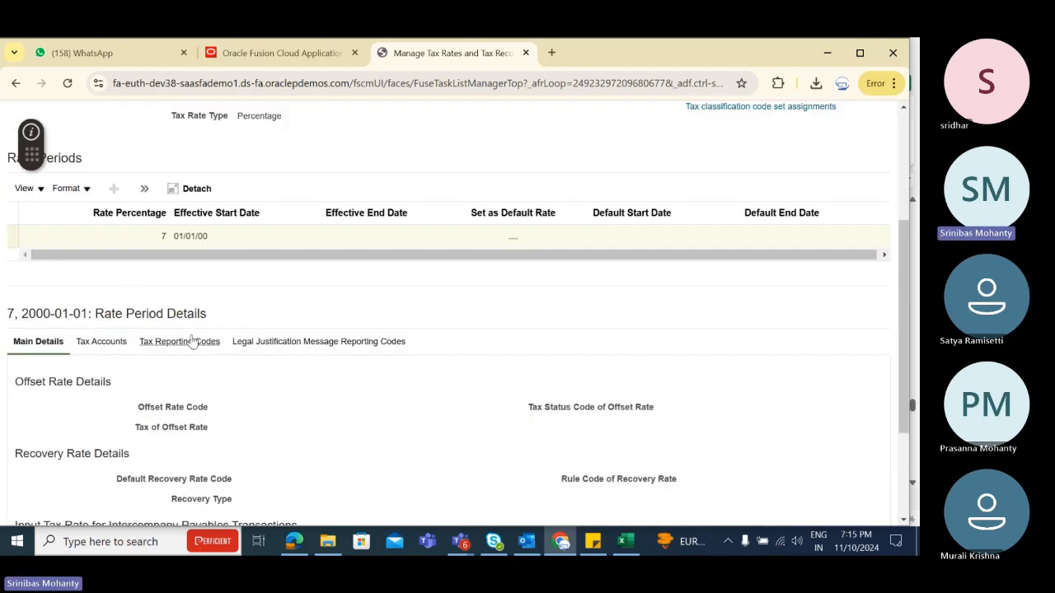
Step: Review the remaining DE VAT REDUCED rate details and close the tax rate page
scroll(108, 300, down, 2)
scroll(564, 321, up, 2)
scroll(564, 322, up, 3)
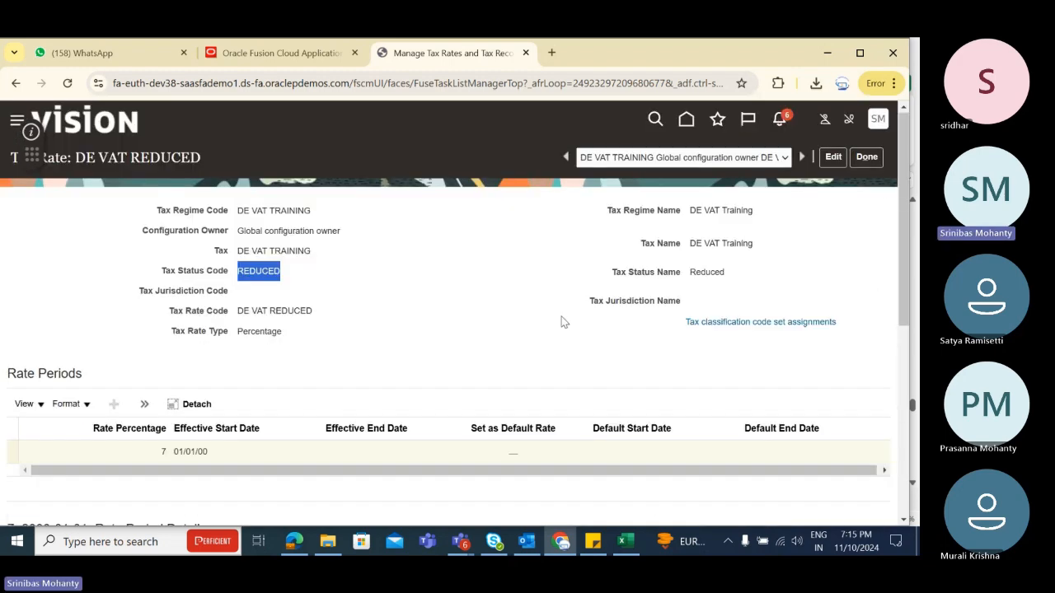
click(866, 157)
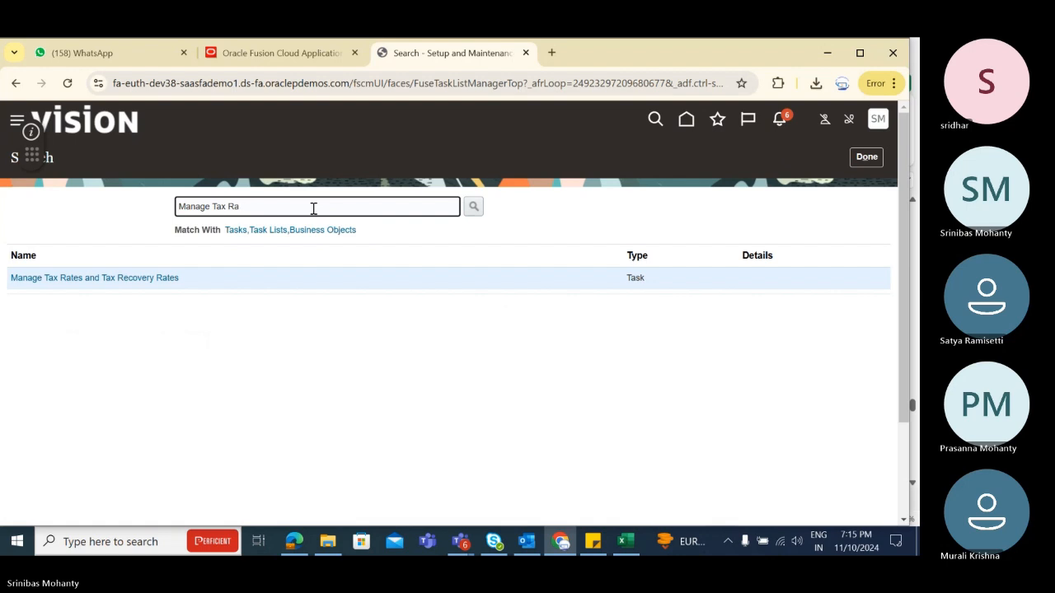
Step: Search the setup tasks for "Manage Tax Rule" and open the Manage Tax Rules task
key(BackSpace)
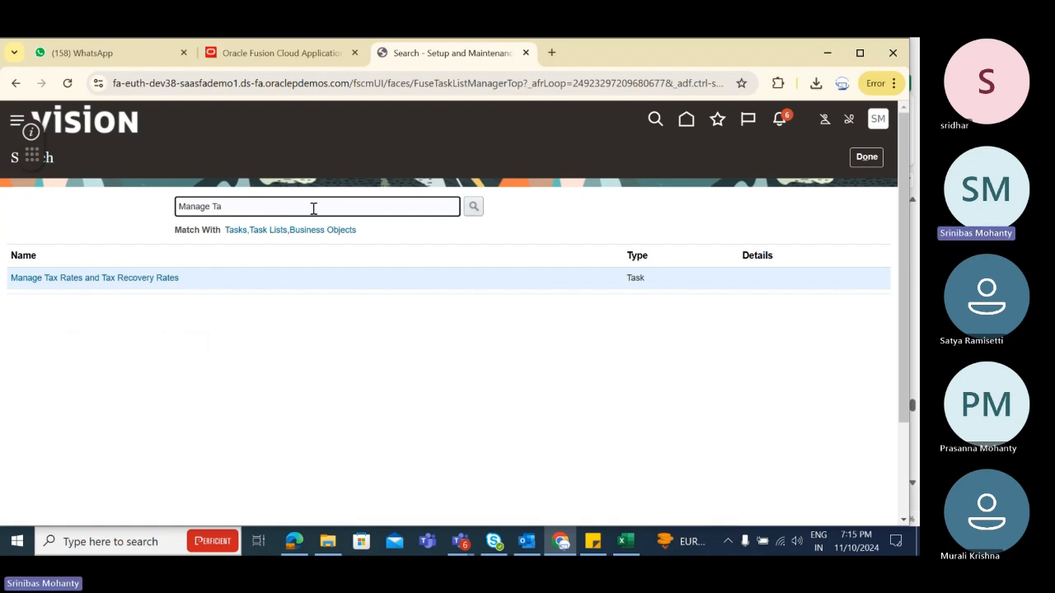
text(x Rule)
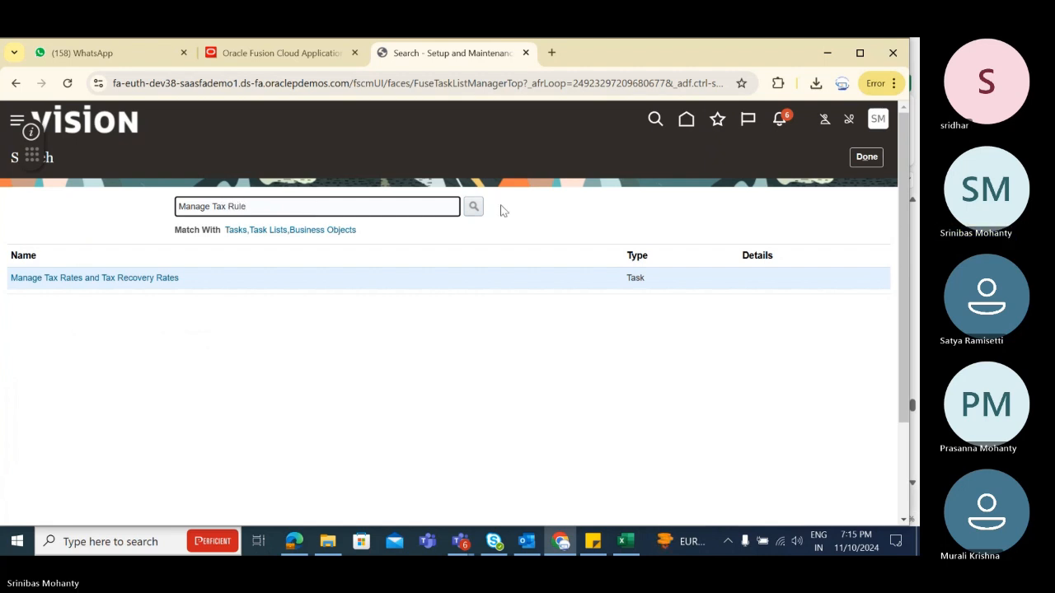
click(479, 210)
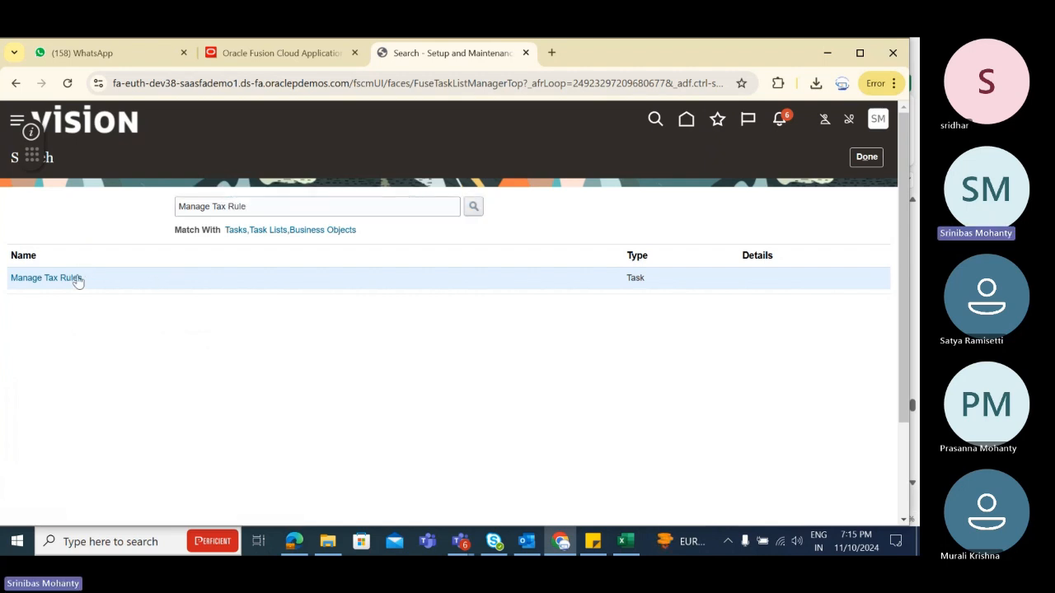
click(69, 281)
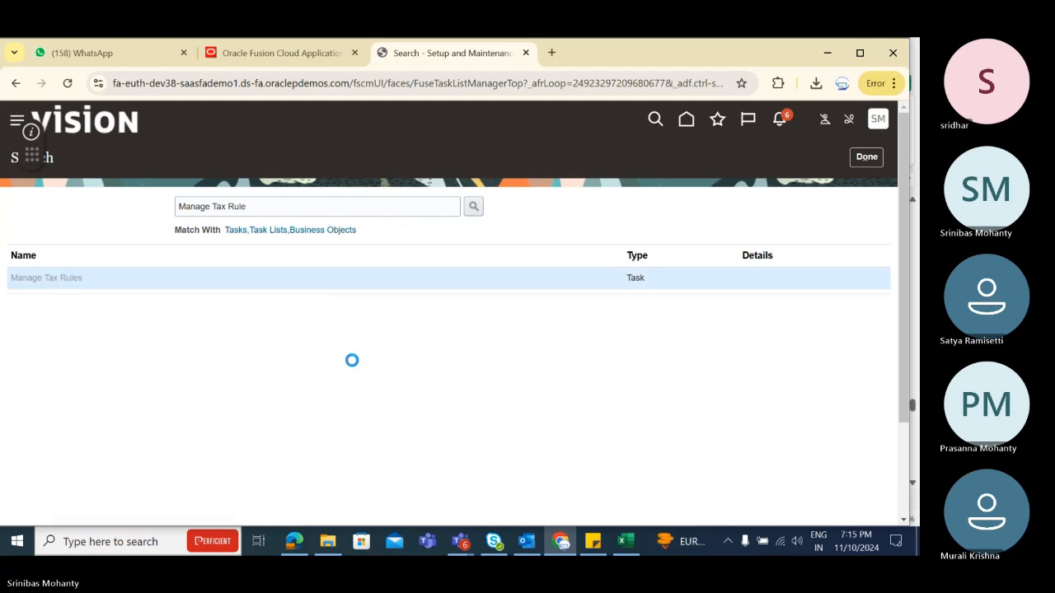
scroll(459, 331, down, 2)
scroll(446, 312, up, 2)
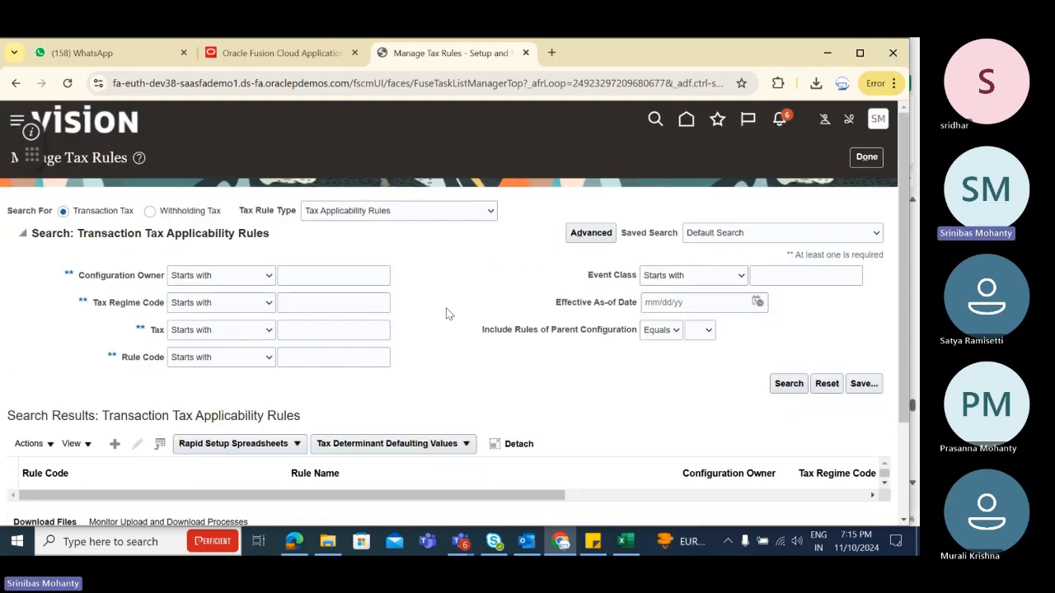
Step: Check the AR Invoice Scenario list in the Excel tax training workbook and return to Manage Tax Rules in the browser
click(398, 213)
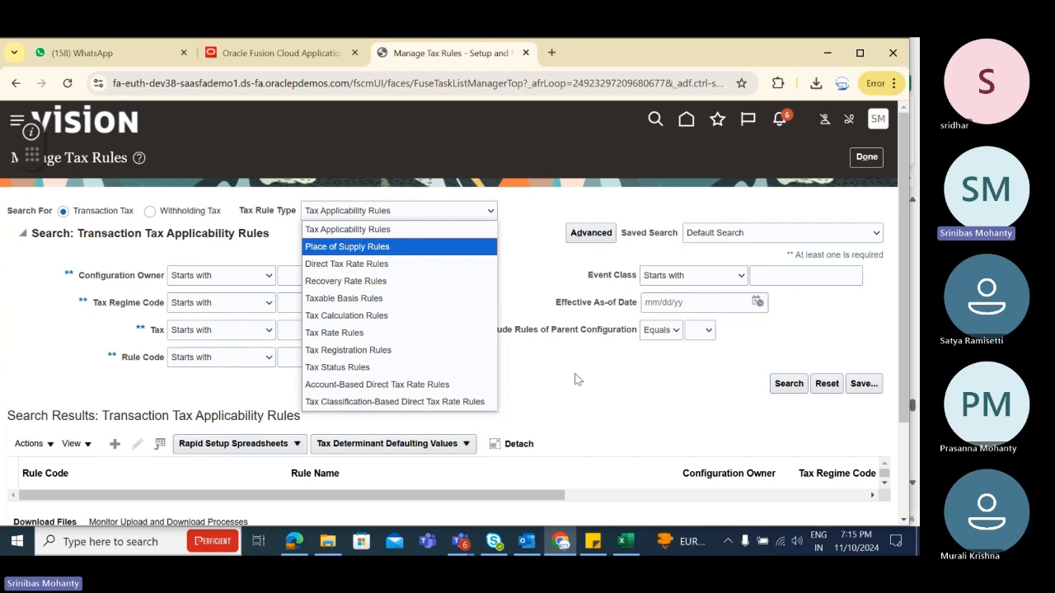
key(alt+Tab)
key(alt+Tab)
key(alt+Tab)
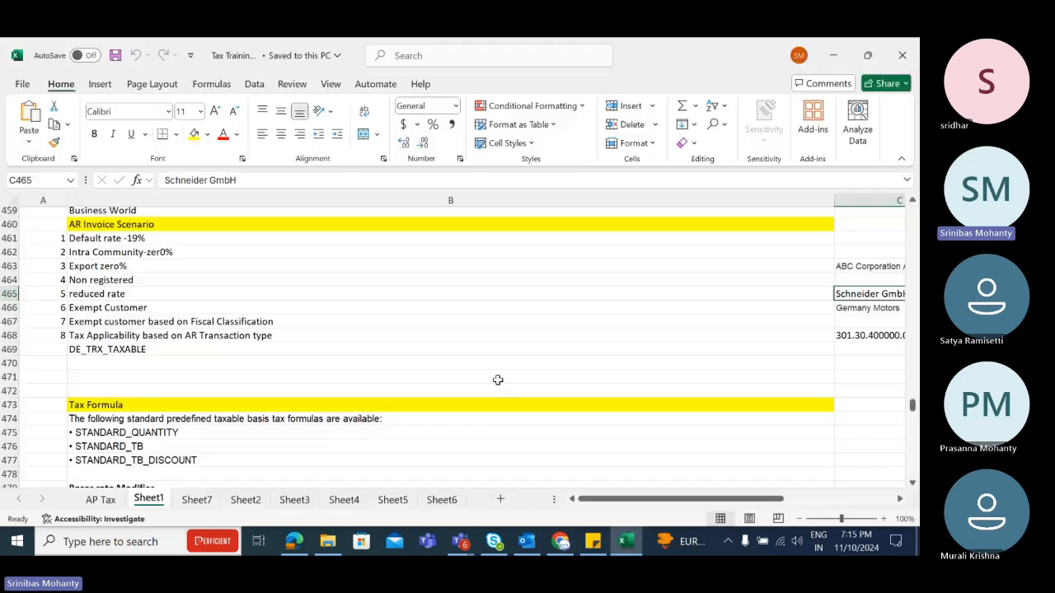
scroll(213, 357, down, 5)
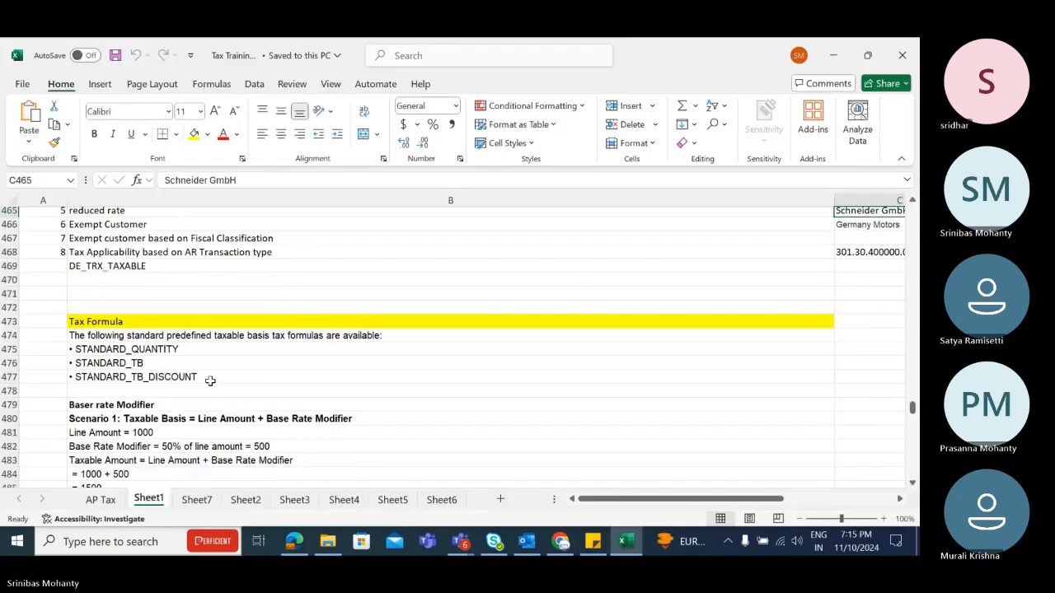
scroll(211, 379, up, 7)
key(alt+Tab)
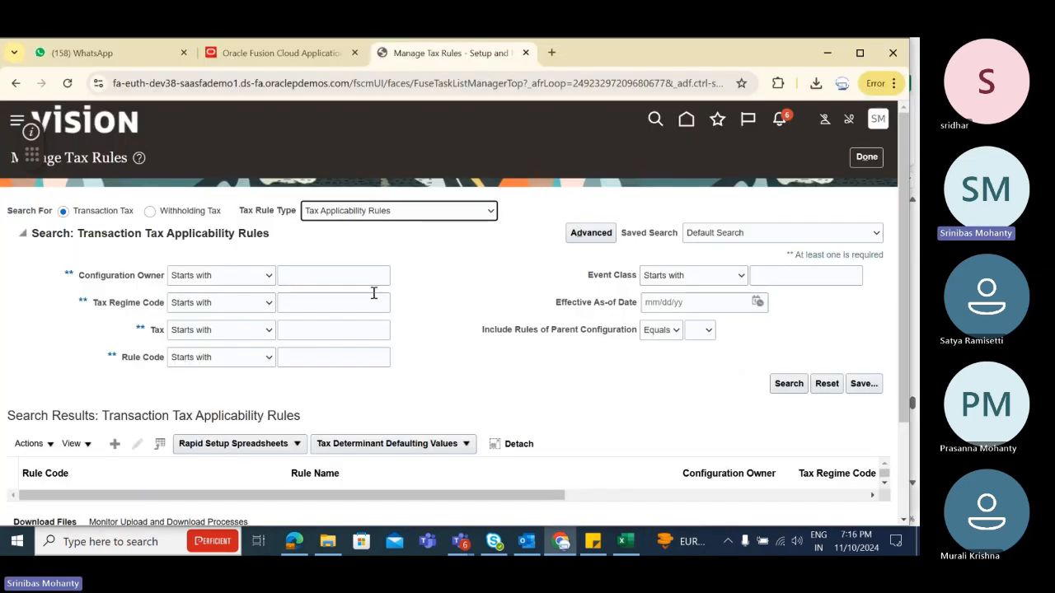
Step: Set the tax rule type to Tax Rate Rules and search for rules whose Tax Regime Code starts with DE
click(351, 216)
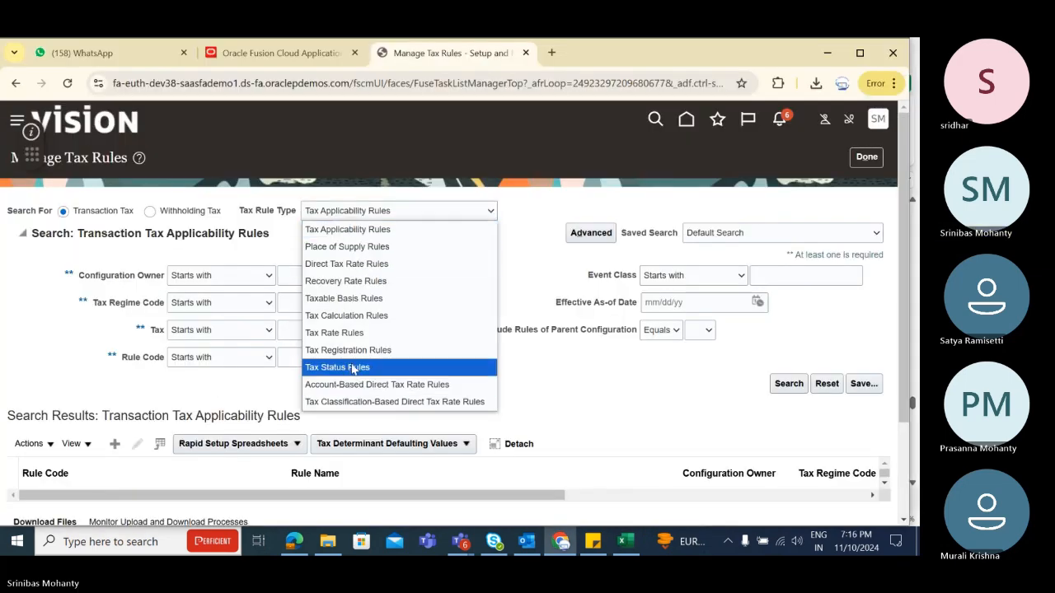
click(345, 333)
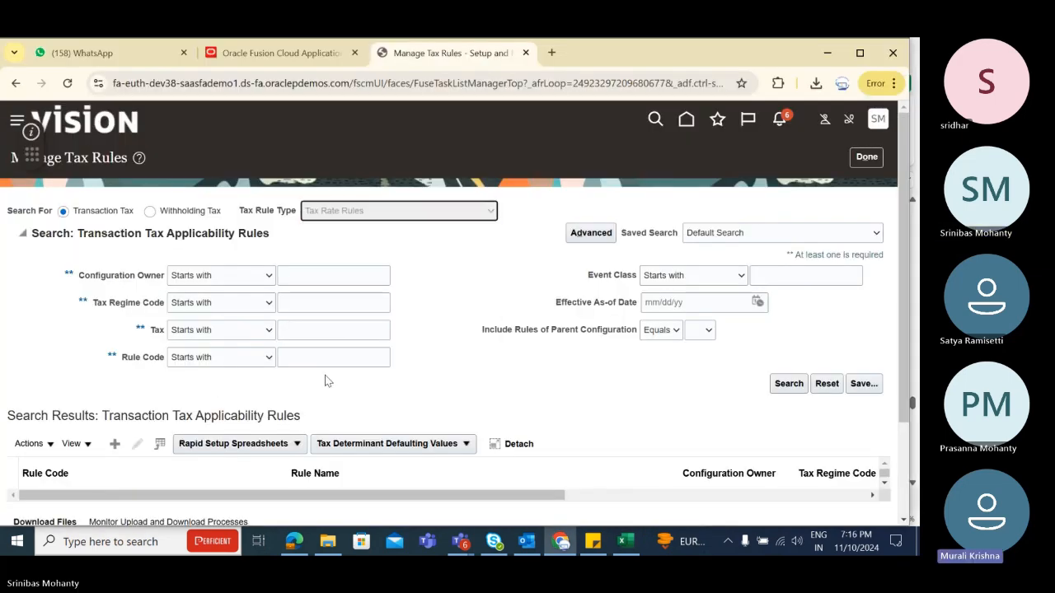
click(314, 328)
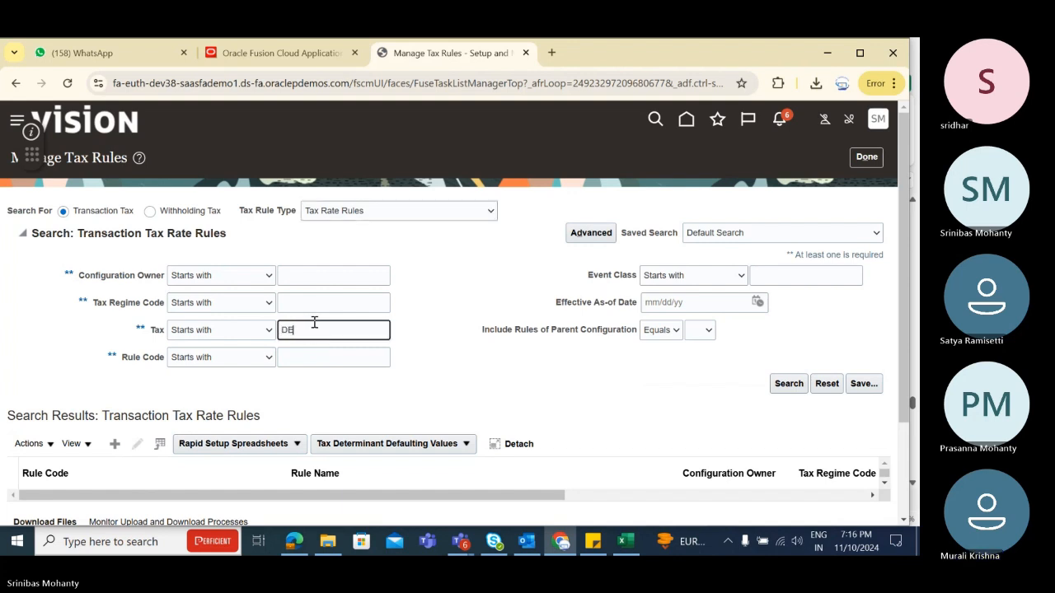
click(351, 304)
text(DE)
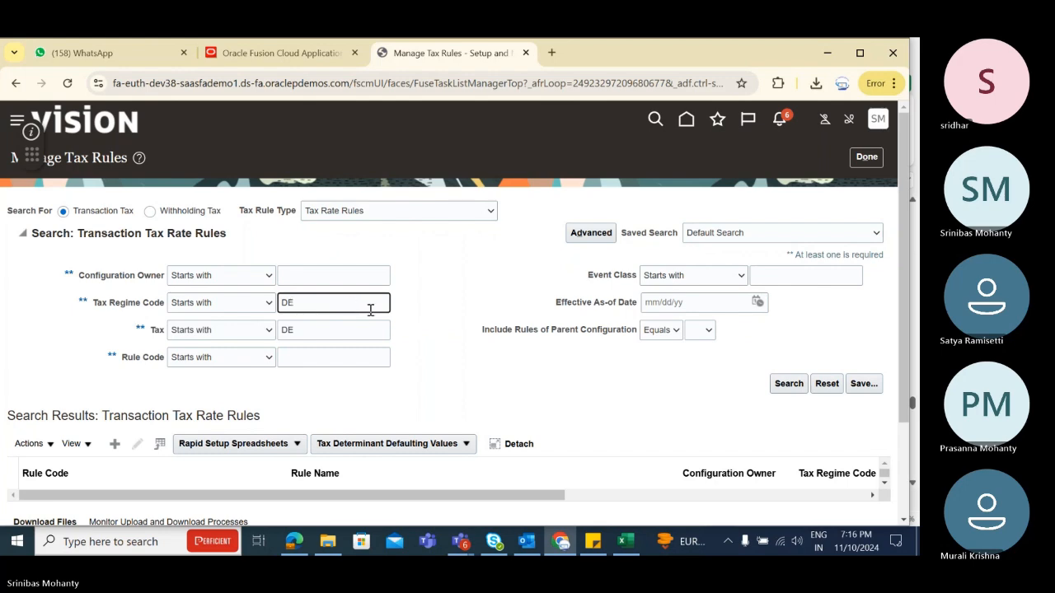
click(794, 388)
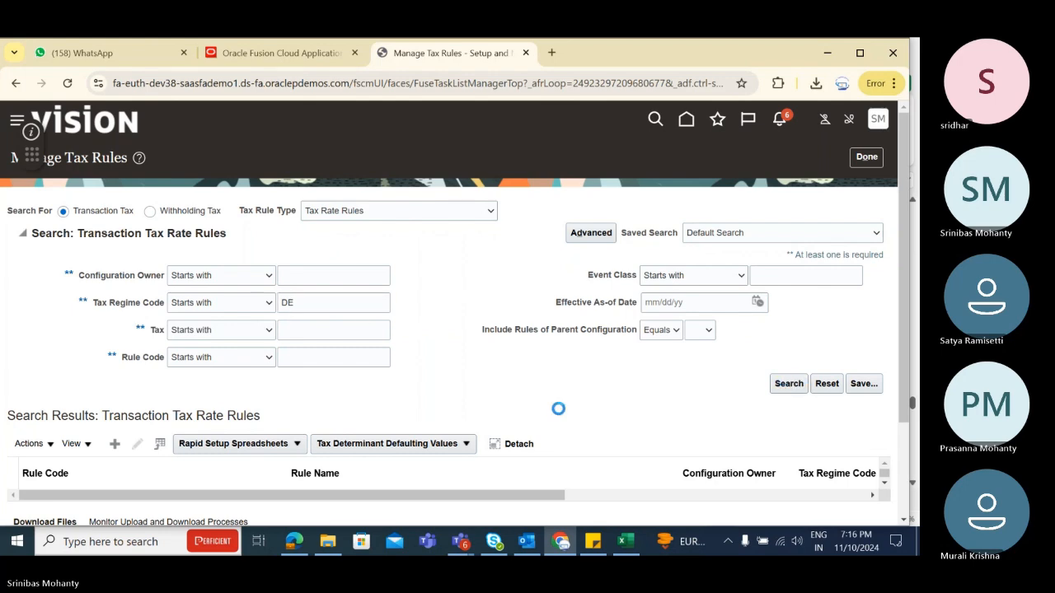
Step: Look through the tax rate rule results for reduced-rate rules and review the available tax rule types
scroll(558, 412, down, 5)
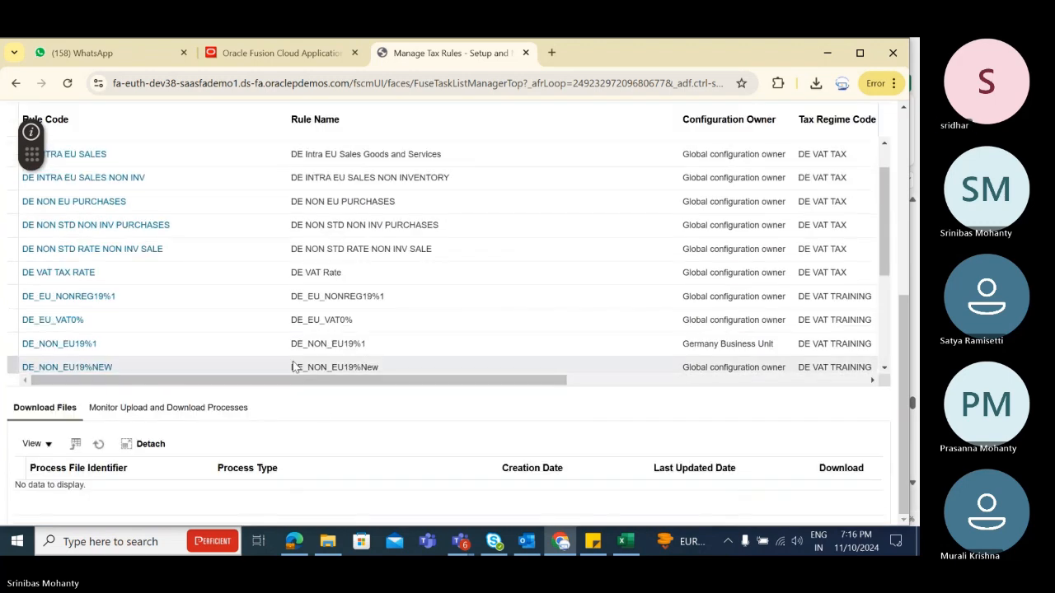
scroll(317, 314, down, 2)
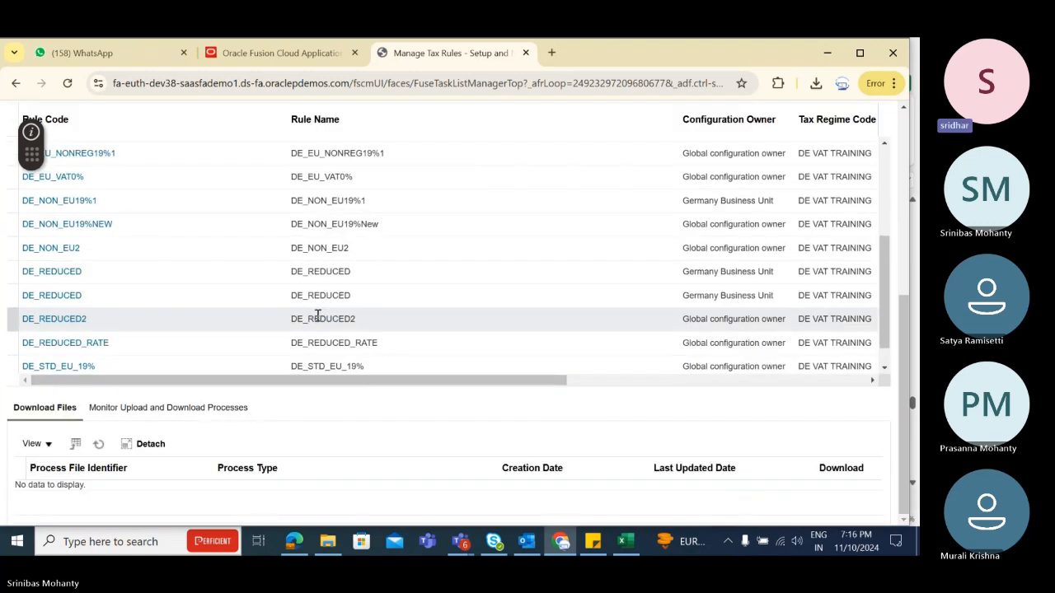
scroll(189, 259, down, 1)
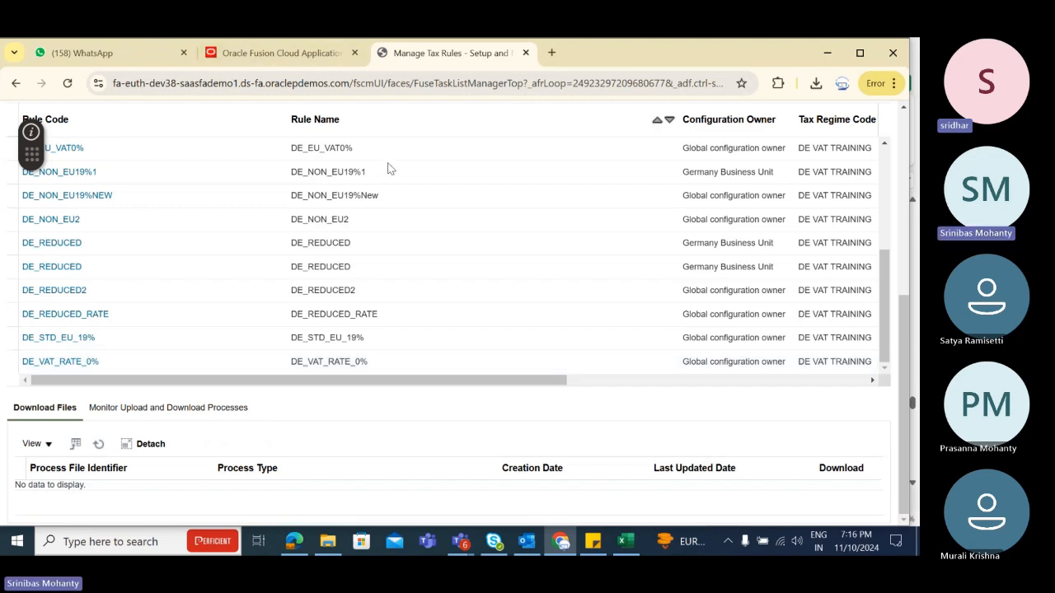
scroll(203, 288, up, 10)
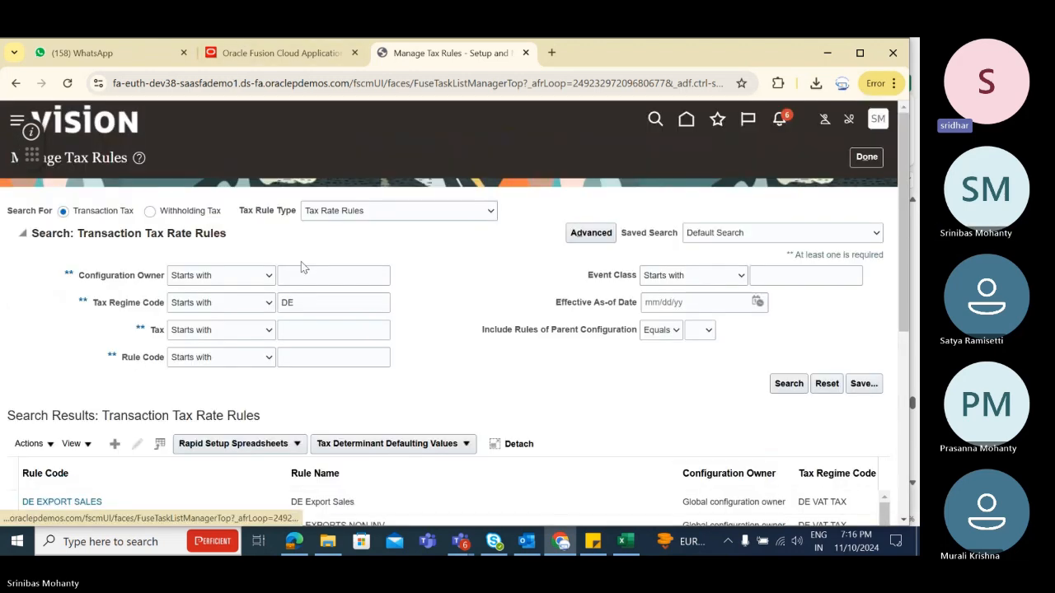
click(403, 216)
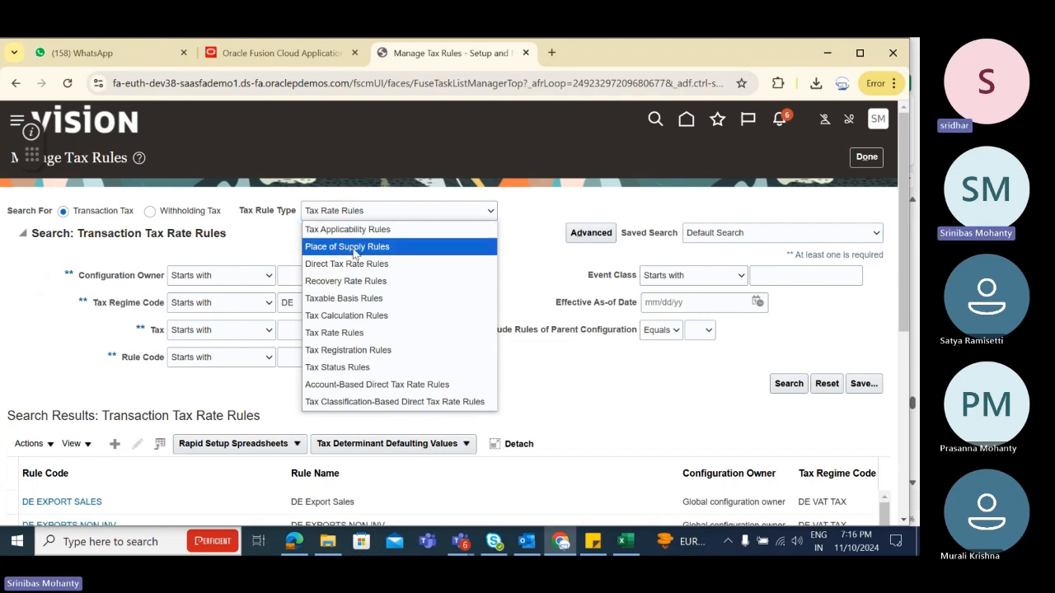
click(639, 390)
scroll(412, 396, down, 2)
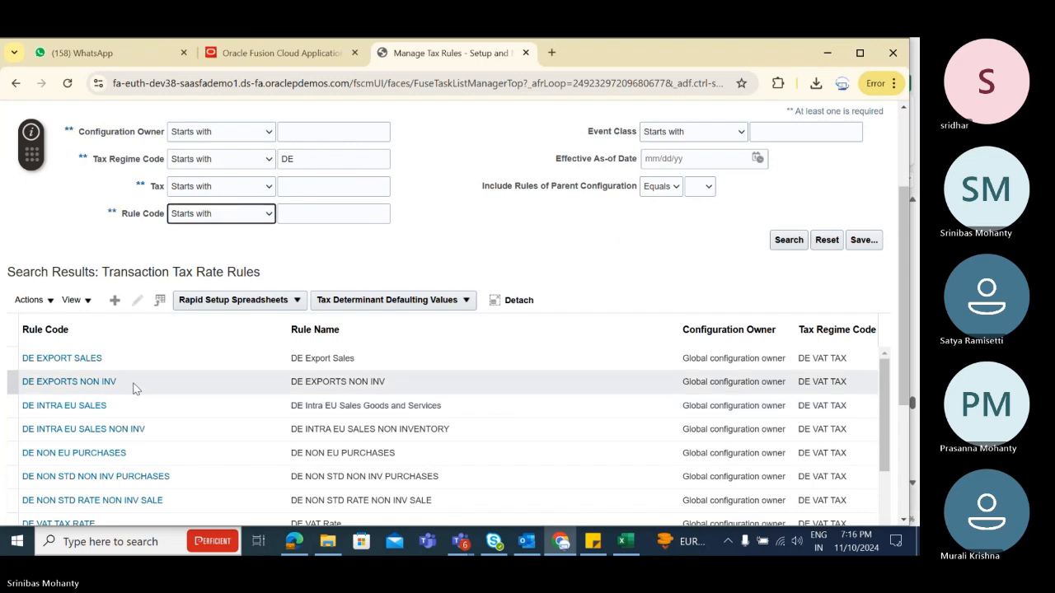
scroll(136, 389, down, 5)
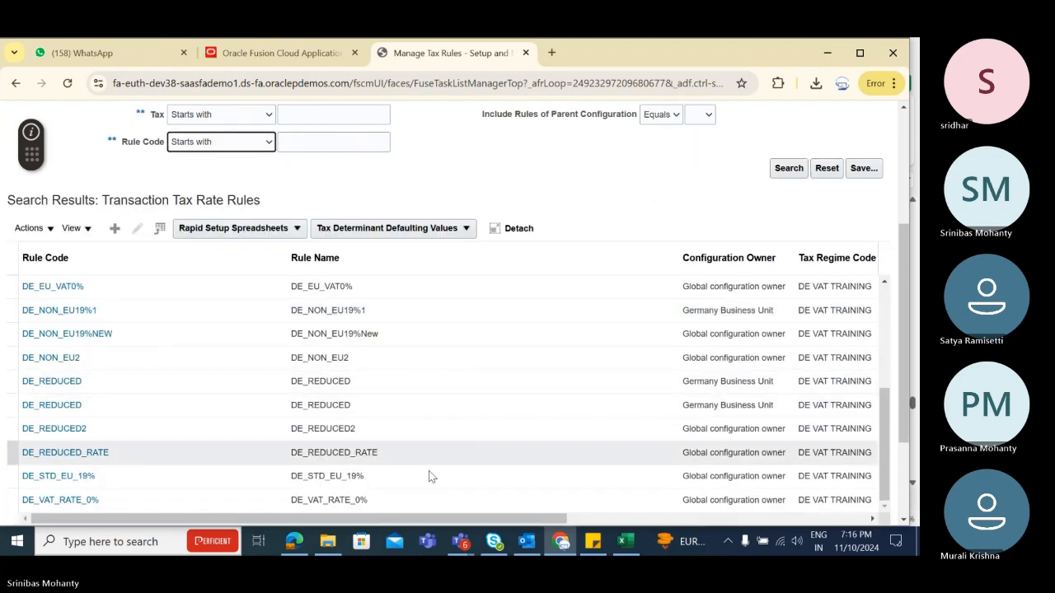
drag(497, 519, 385, 547)
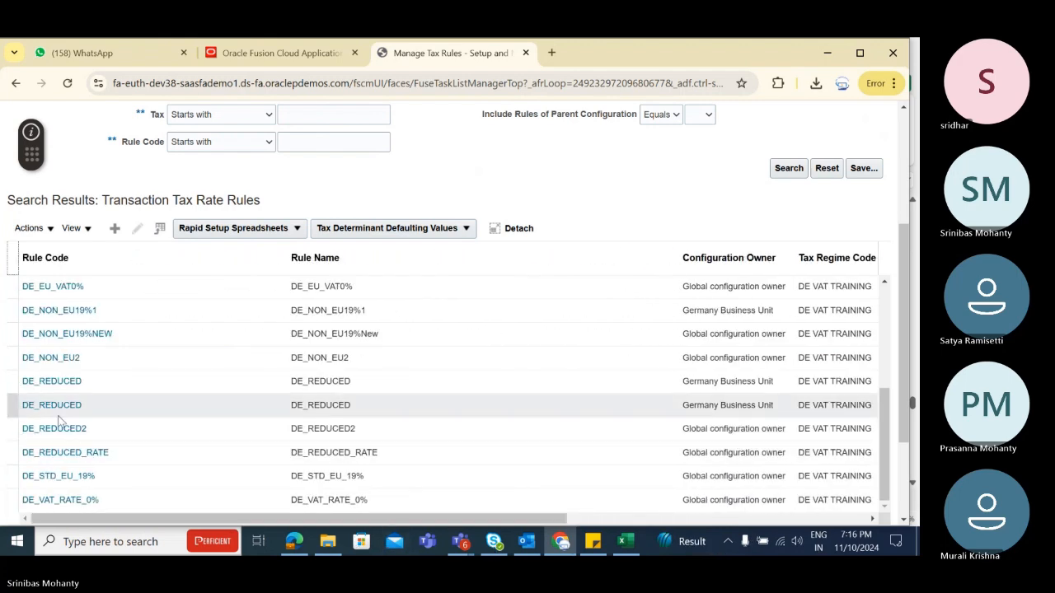
Step: Select the DE_REDUCED2 rule and inspect the remaining columns of the tax rate rule results
click(112, 428)
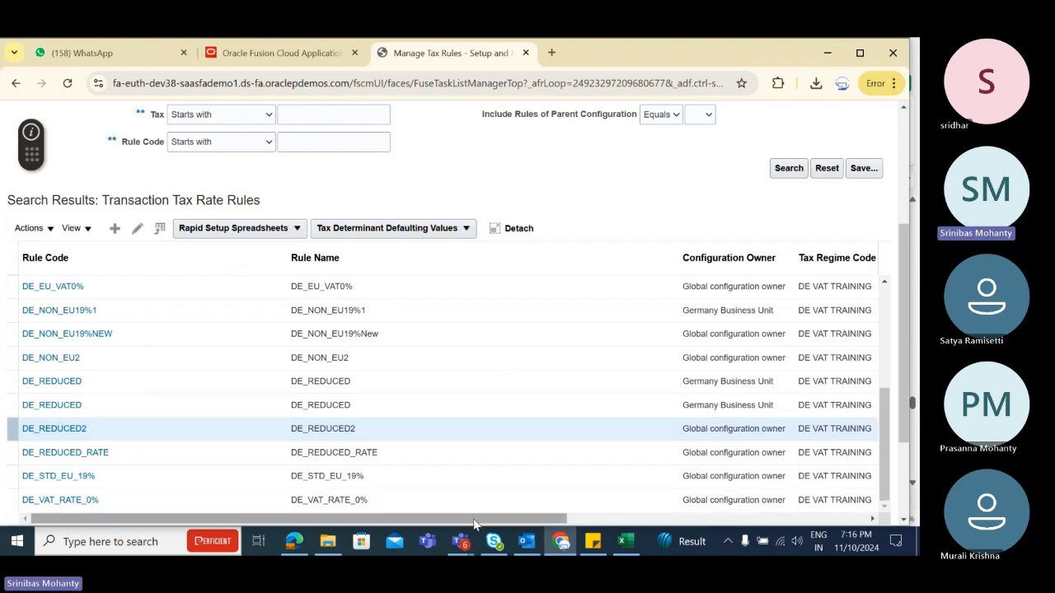
drag(477, 519, 792, 540)
drag(876, 550, 573, 536)
drag(247, 519, 521, 540)
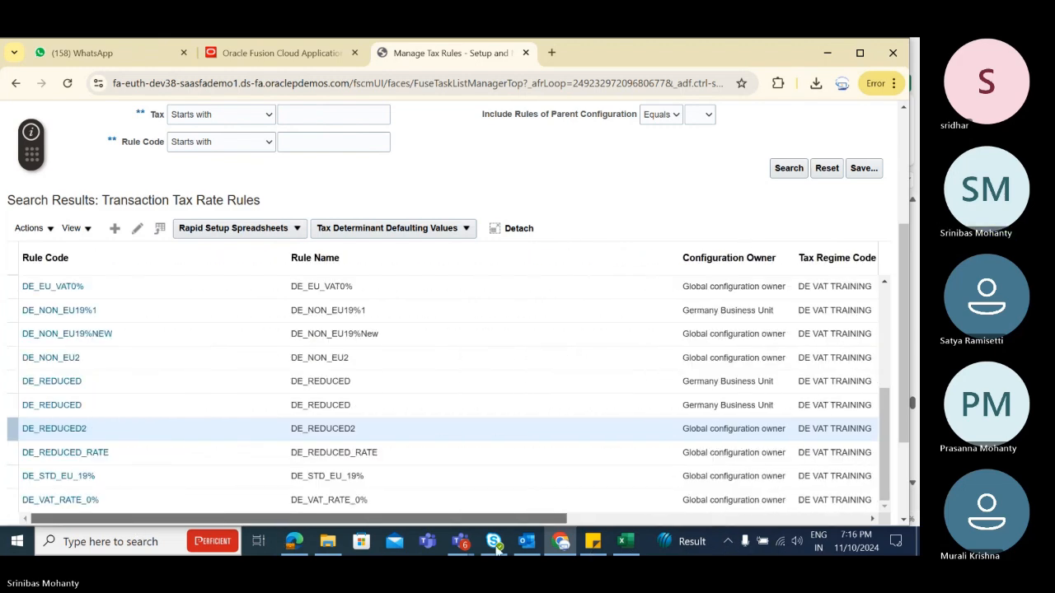
Step: Open the DE_REDUCED_RATE rule for editing and examine its rule details and tax determining factor set
click(113, 454)
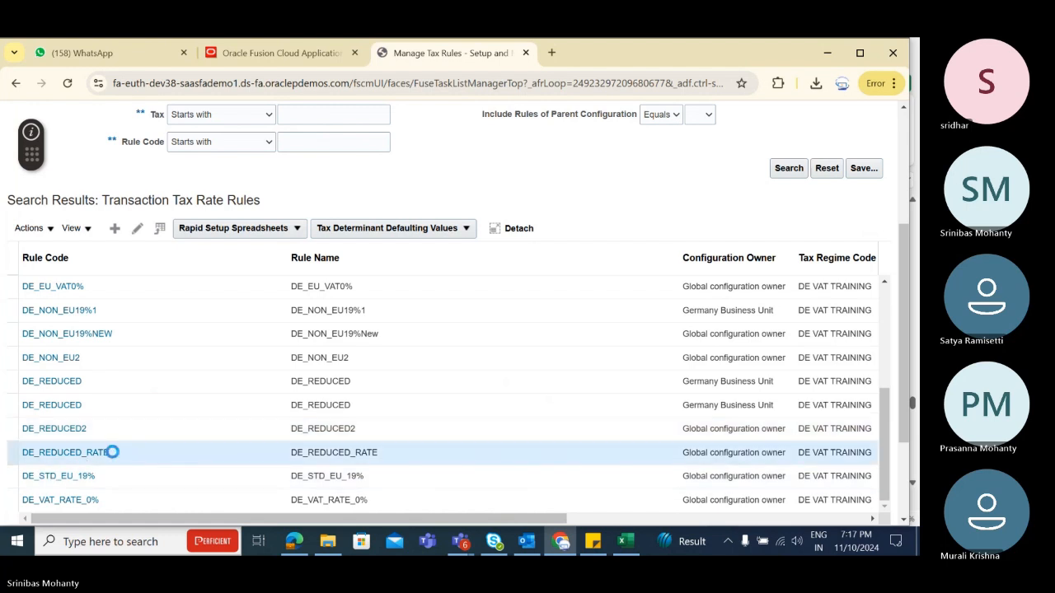
click(139, 231)
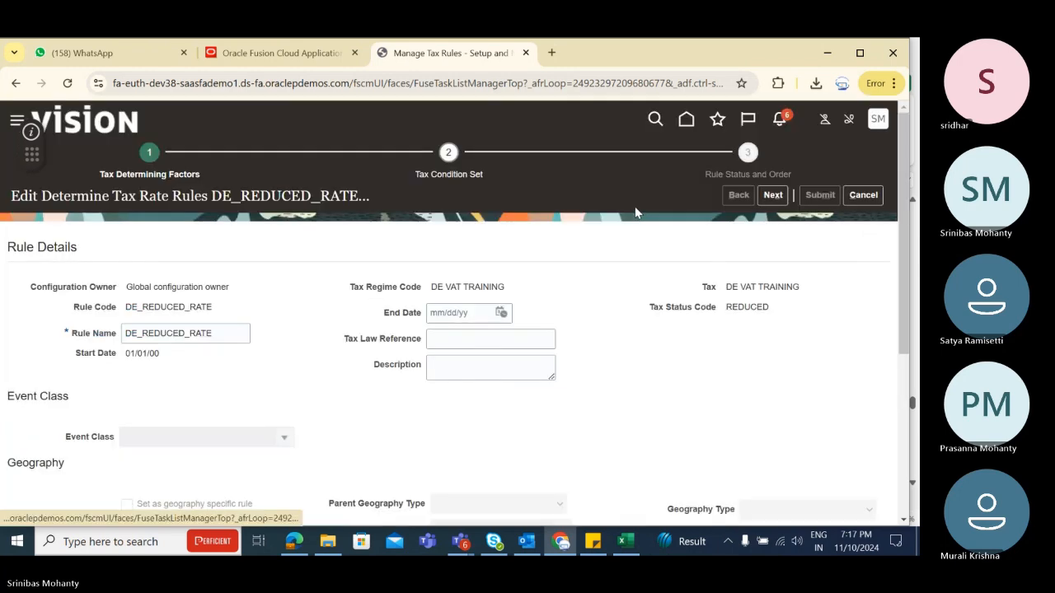
scroll(290, 298, down, 4)
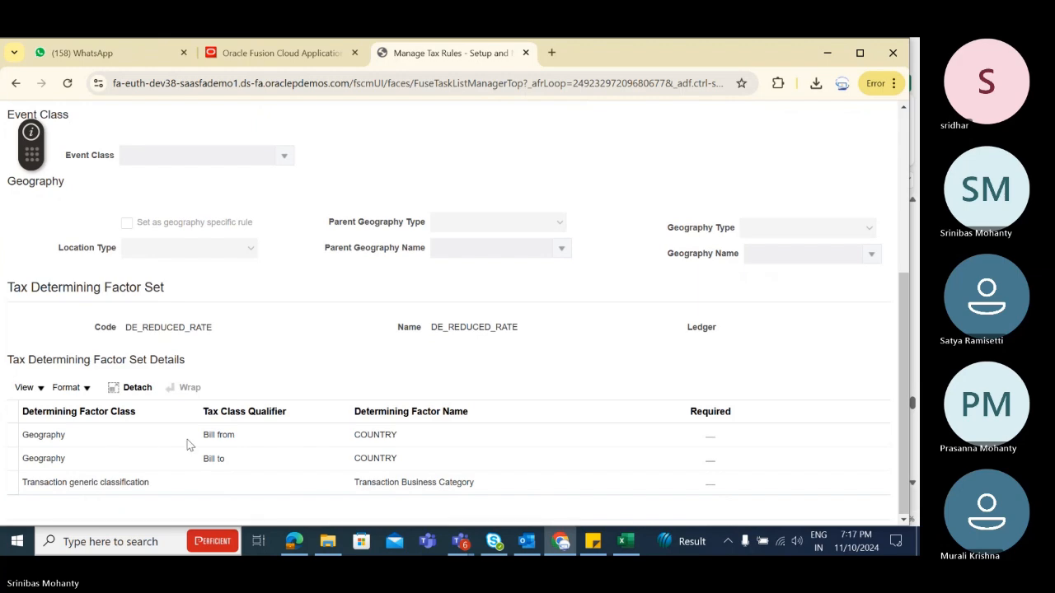
scroll(351, 401, up, 3)
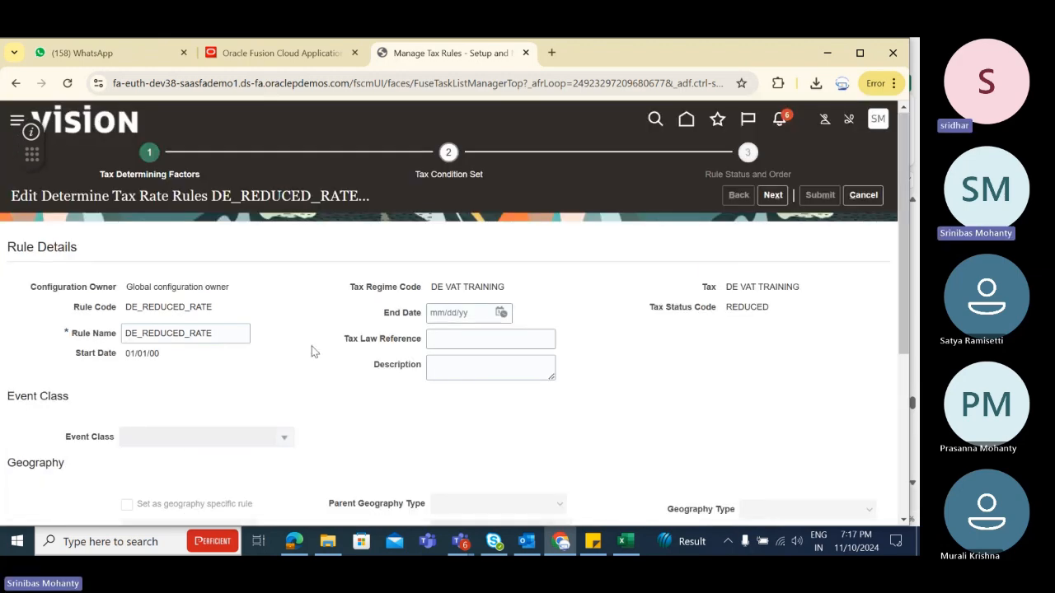
scroll(431, 281, down, 3)
scroll(684, 337, up, 3)
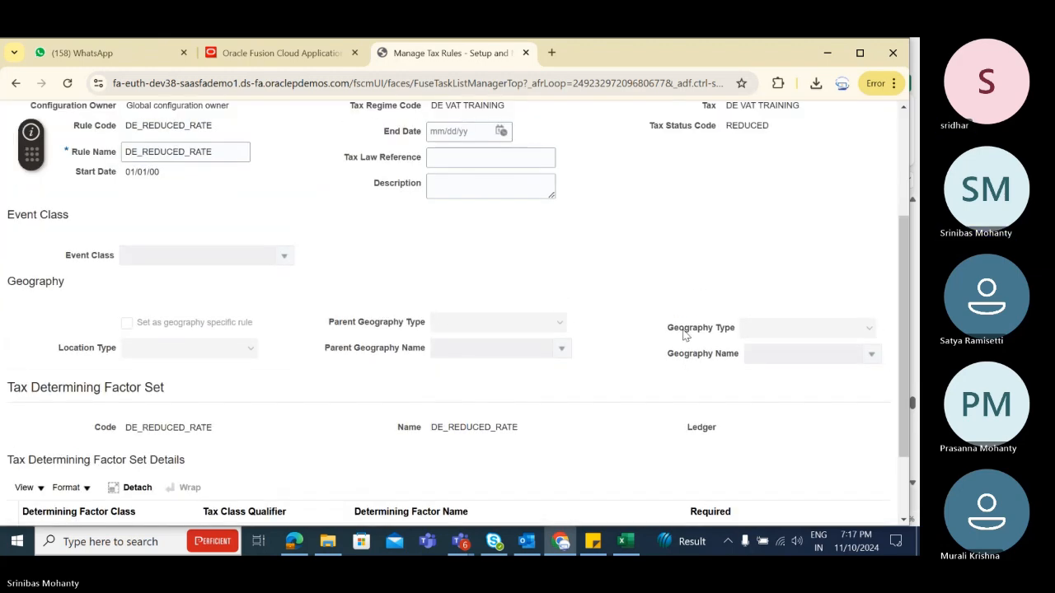
scroll(706, 318, down, 3)
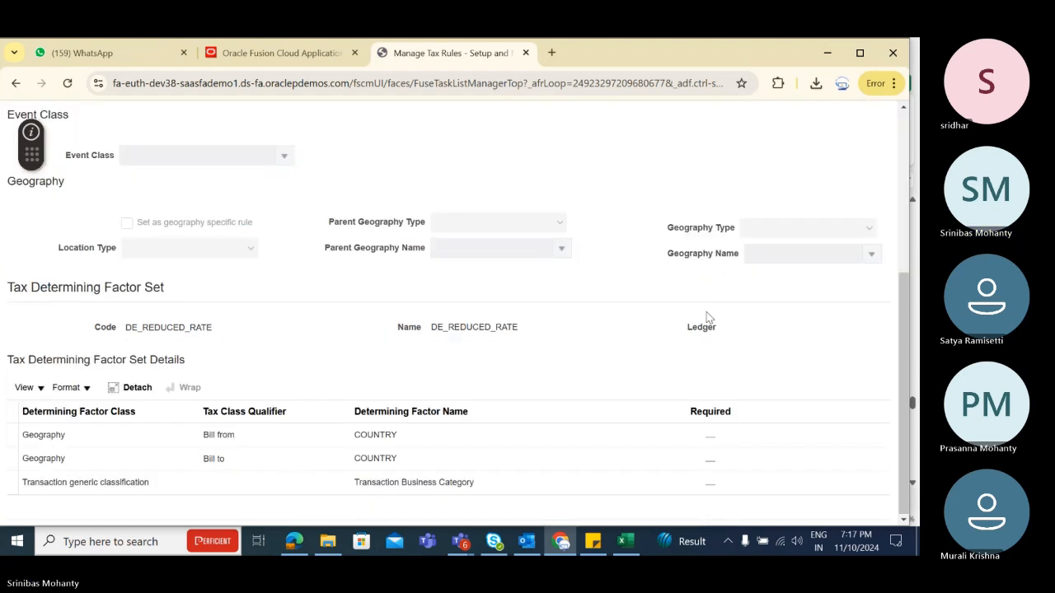
scroll(359, 431, up, 3)
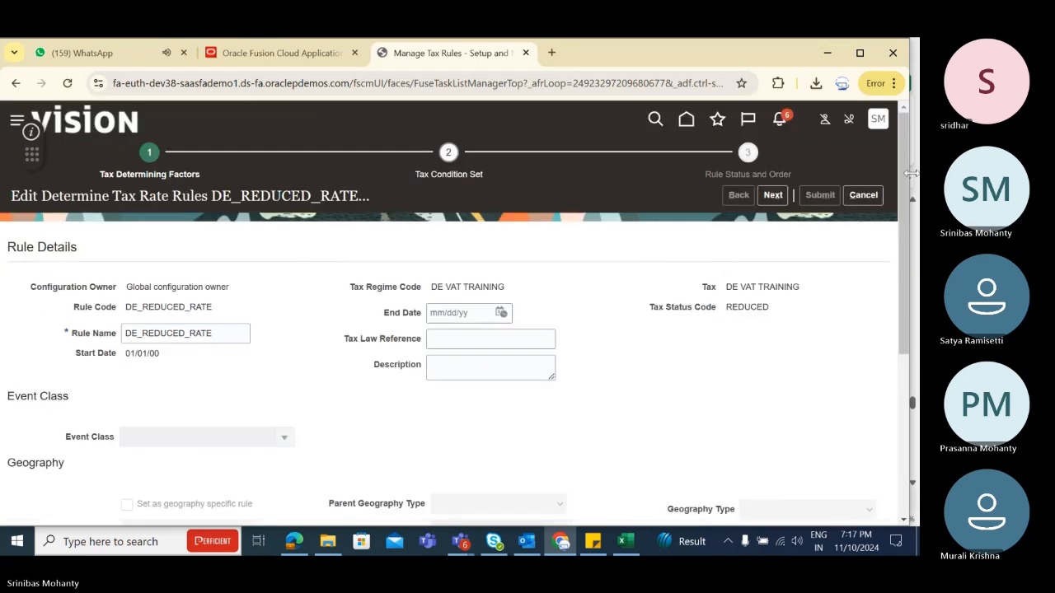
Step: Cancel editing the DE_REDUCED_RATE rule without saving and return to the tax rate rule results
click(865, 196)
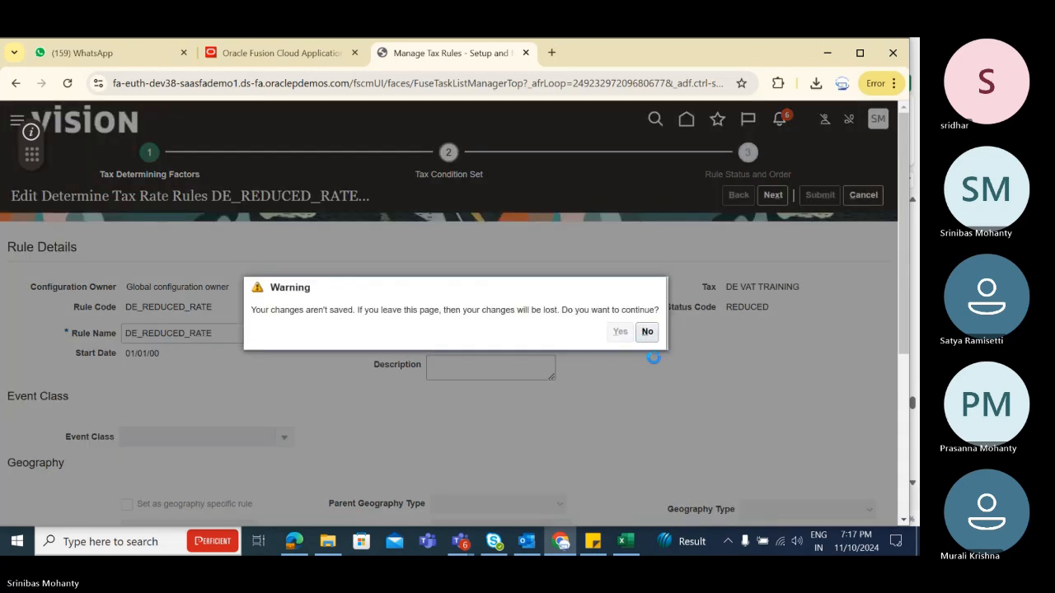
scroll(568, 322, down, 5)
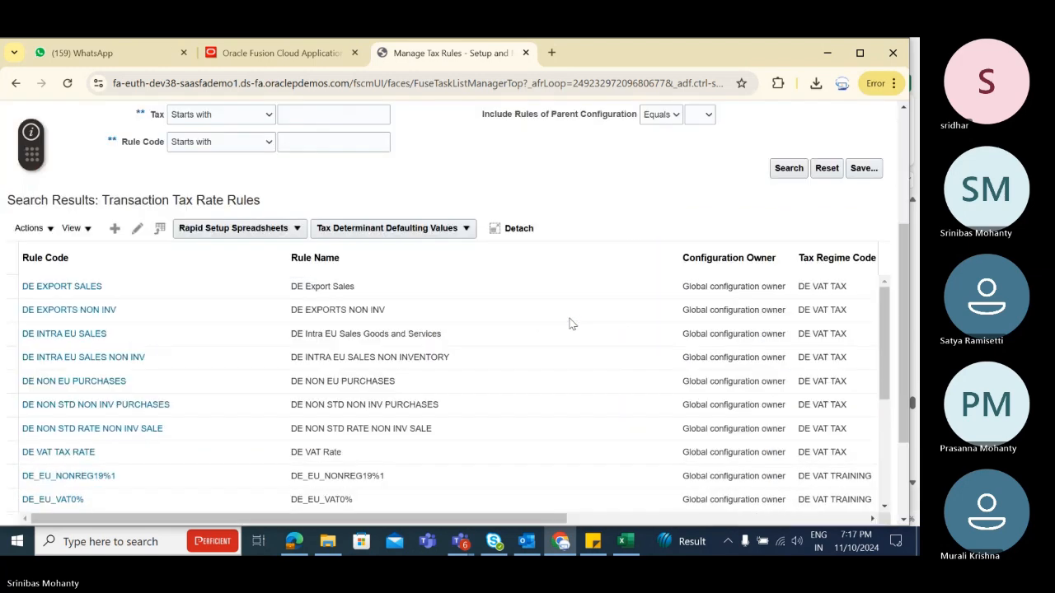
Step: Look through the German tax rate rules and check the start date and enabled status of the DE VAT TRAINING rules
drag(532, 380, 382, 391)
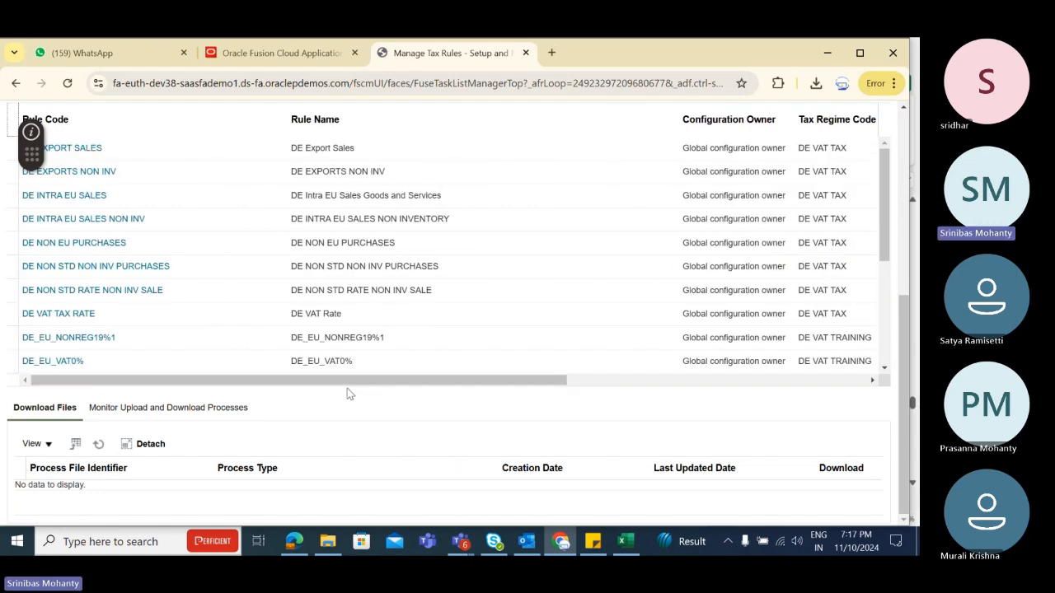
scroll(169, 336, down, 3)
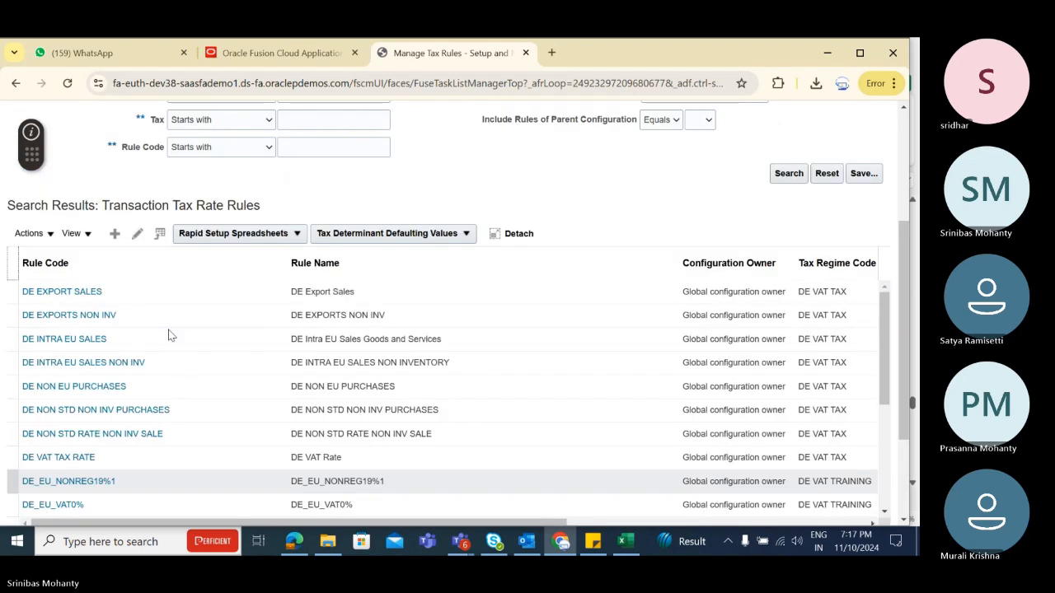
scroll(169, 336, down, 3)
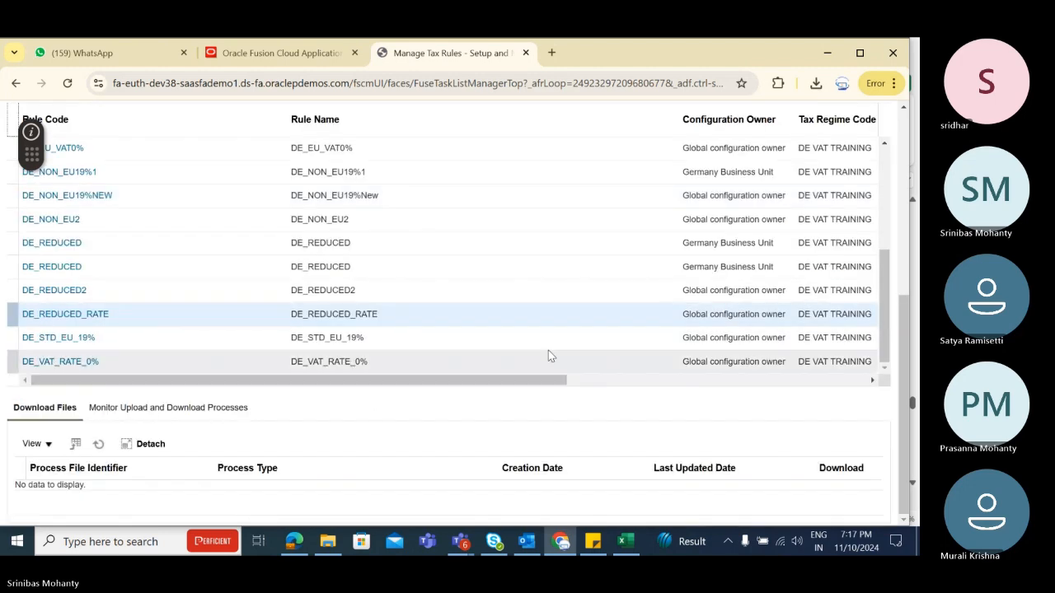
scroll(548, 350, up, 5)
scroll(618, 445, down, 3)
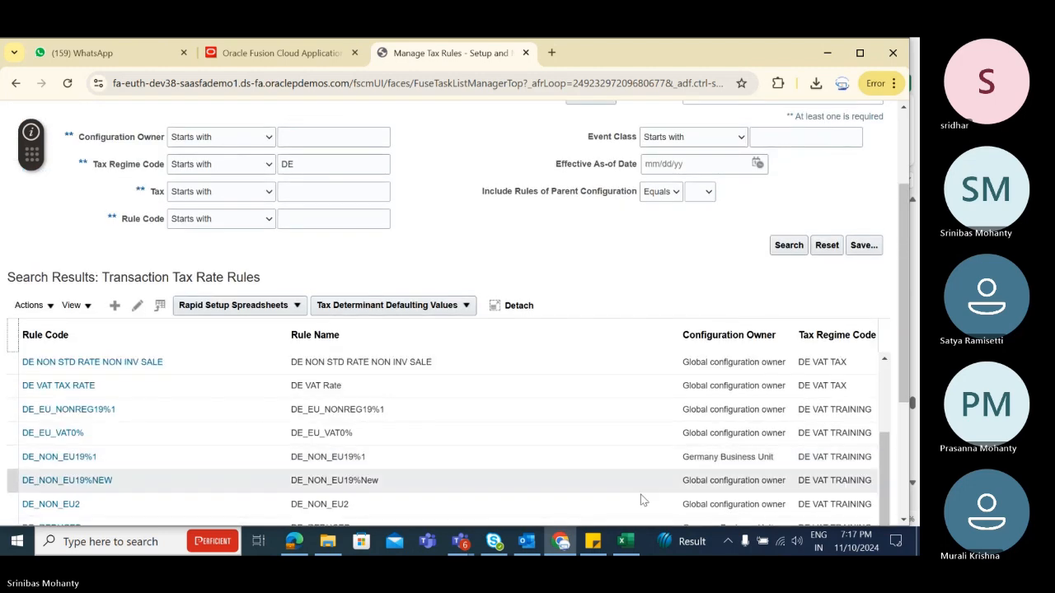
scroll(902, 363, down, 3)
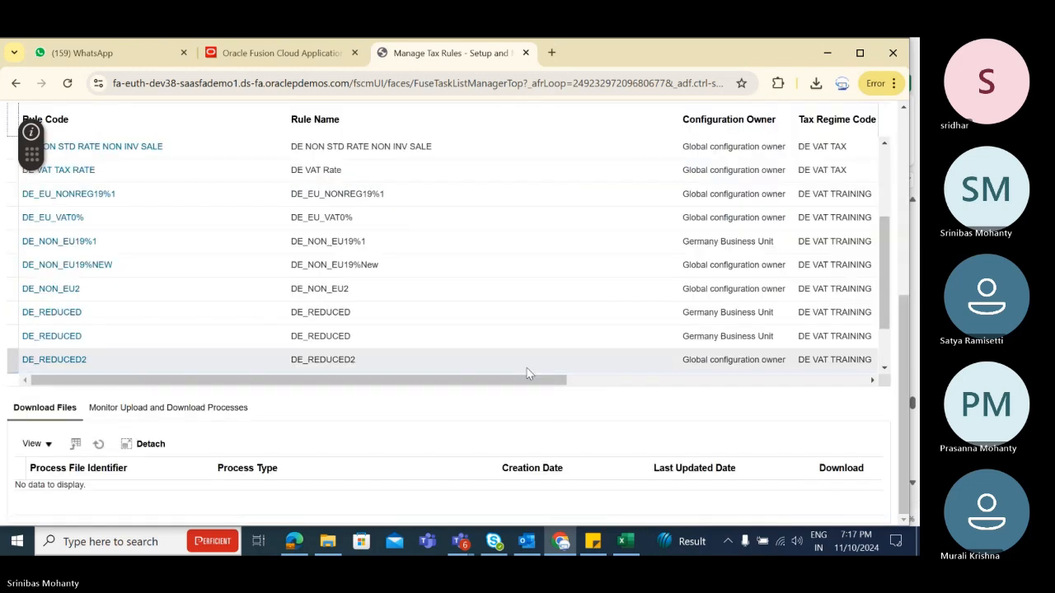
drag(532, 382, 839, 394)
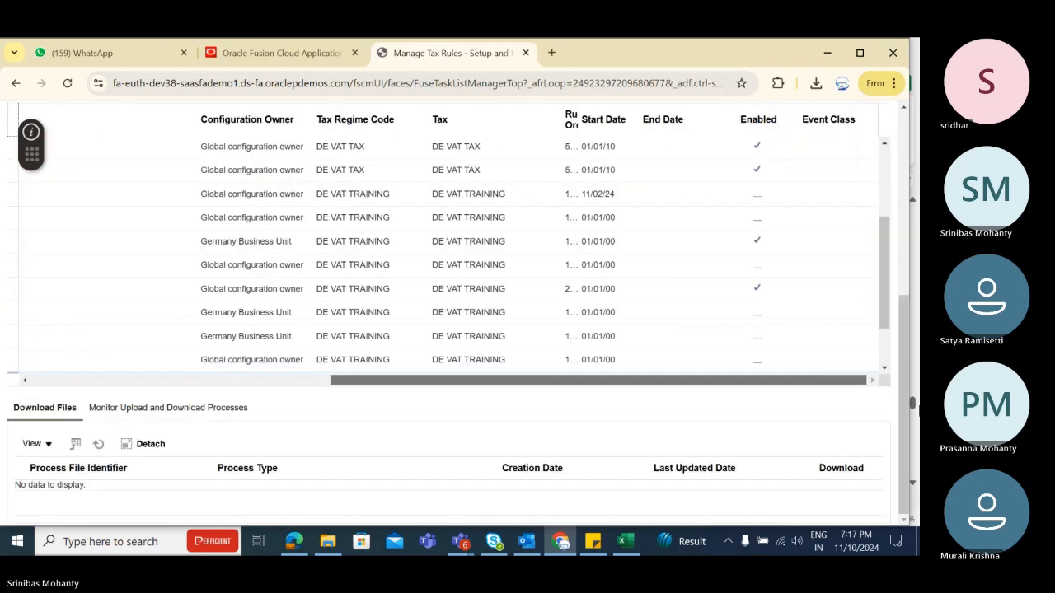
drag(680, 380, 378, 404)
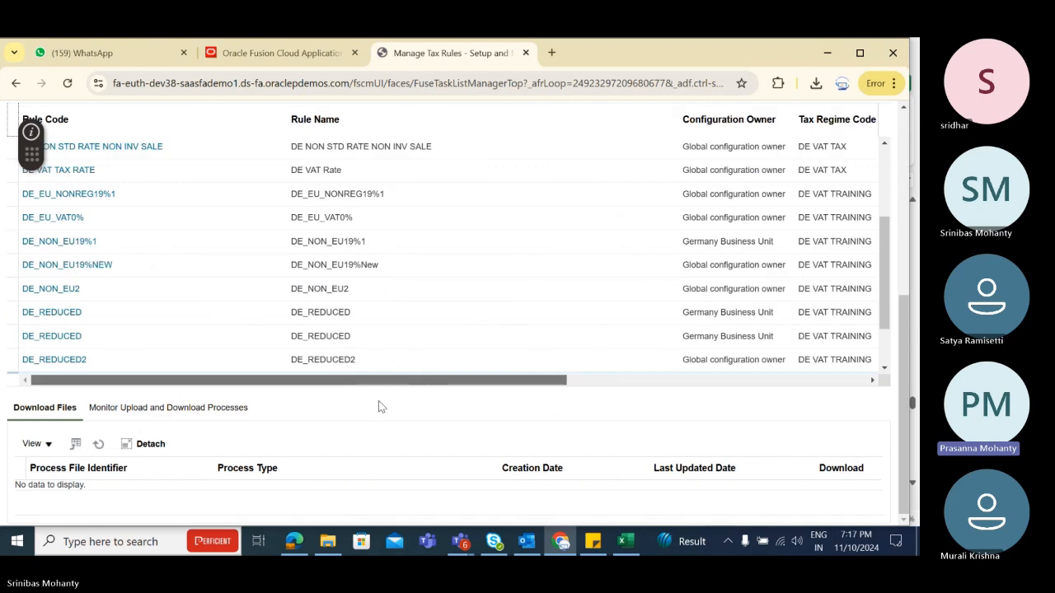
Step: Select the first DE_REDUCED rule and the DE_NON_EU2 rule in turn and check their enabled status
click(149, 310)
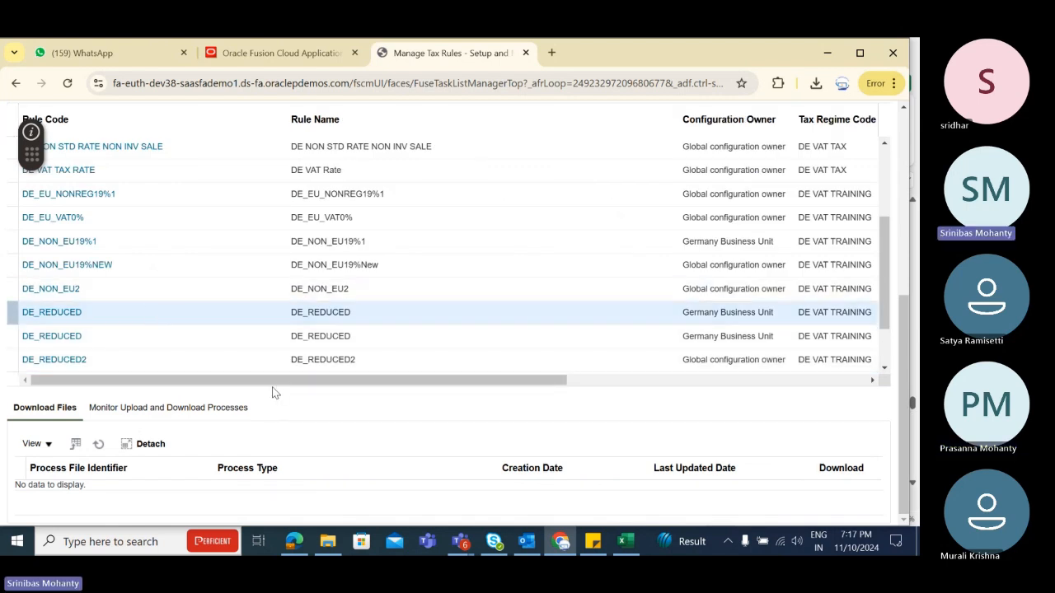
drag(280, 384, 149, 371)
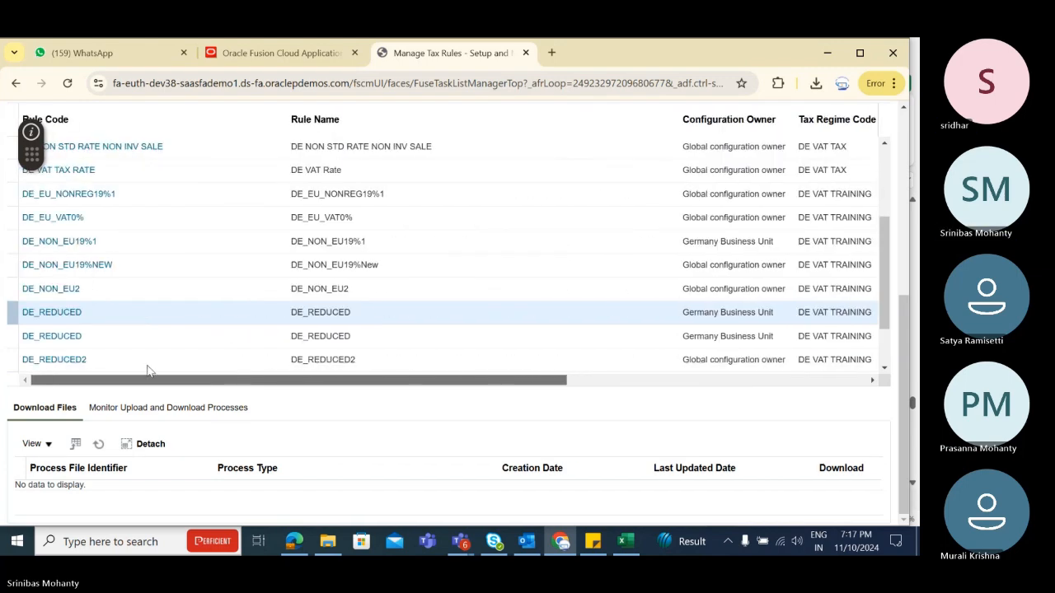
drag(383, 379, 722, 412)
click(688, 290)
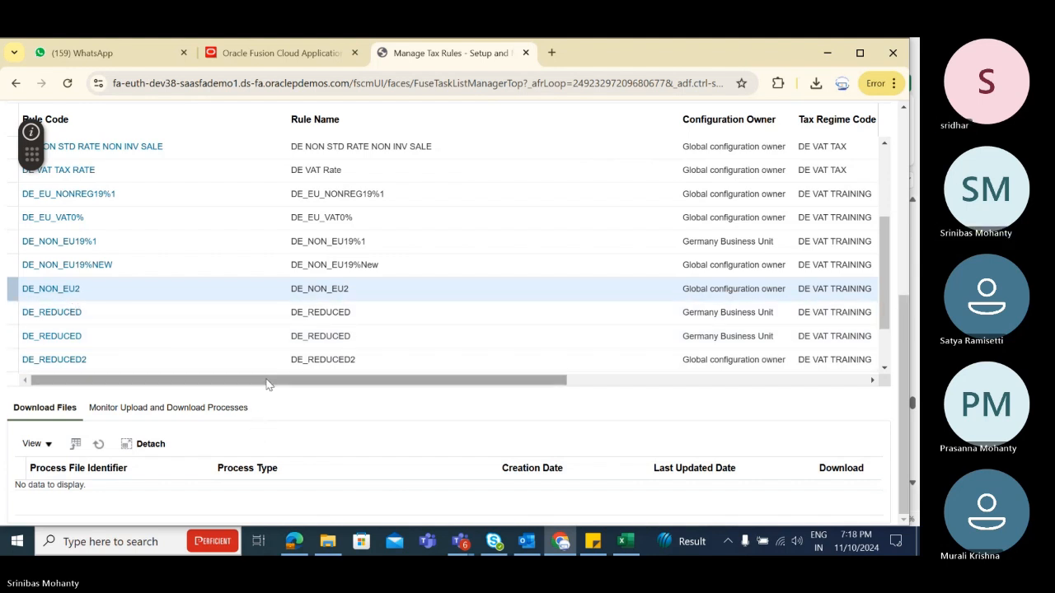
drag(267, 381, 565, 381)
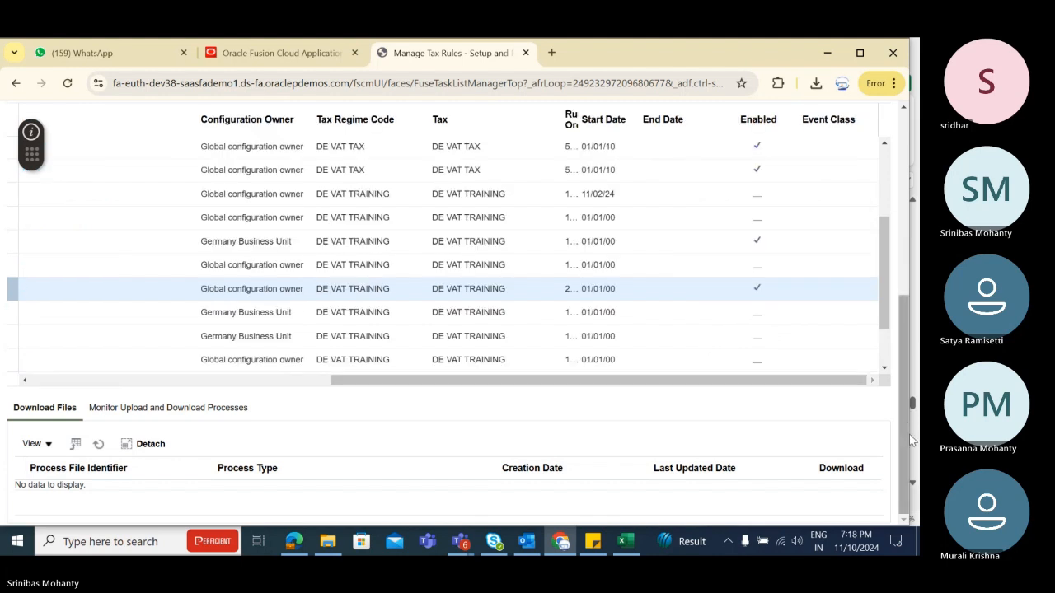
Step: Select the DE_NON_EU19%1 and DE NON STD RATE NON INV SALE rules in turn and compare their configuration owner and enabled status
click(734, 241)
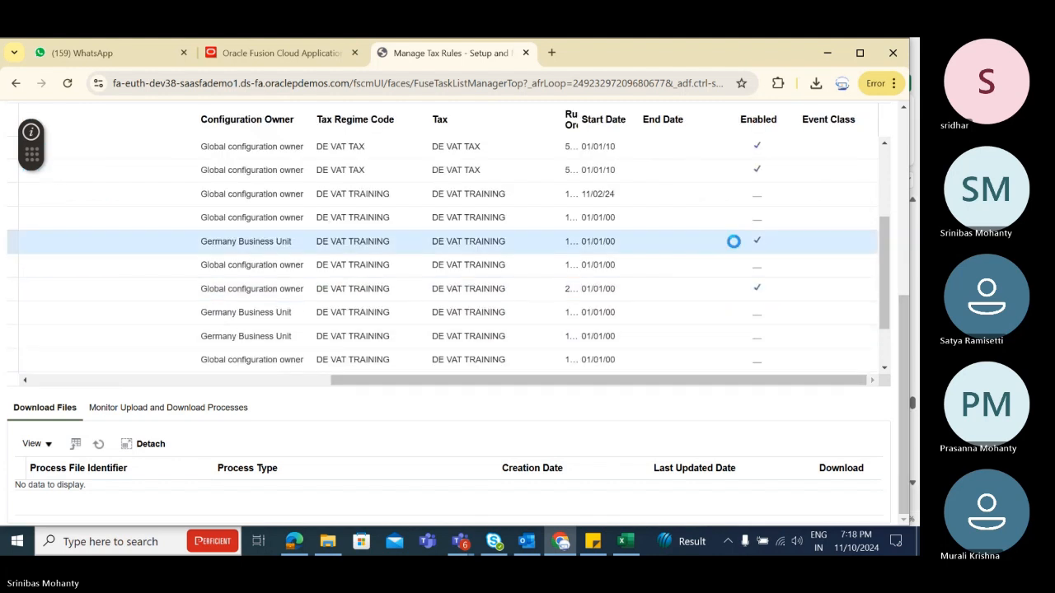
scroll(735, 242, left, 5)
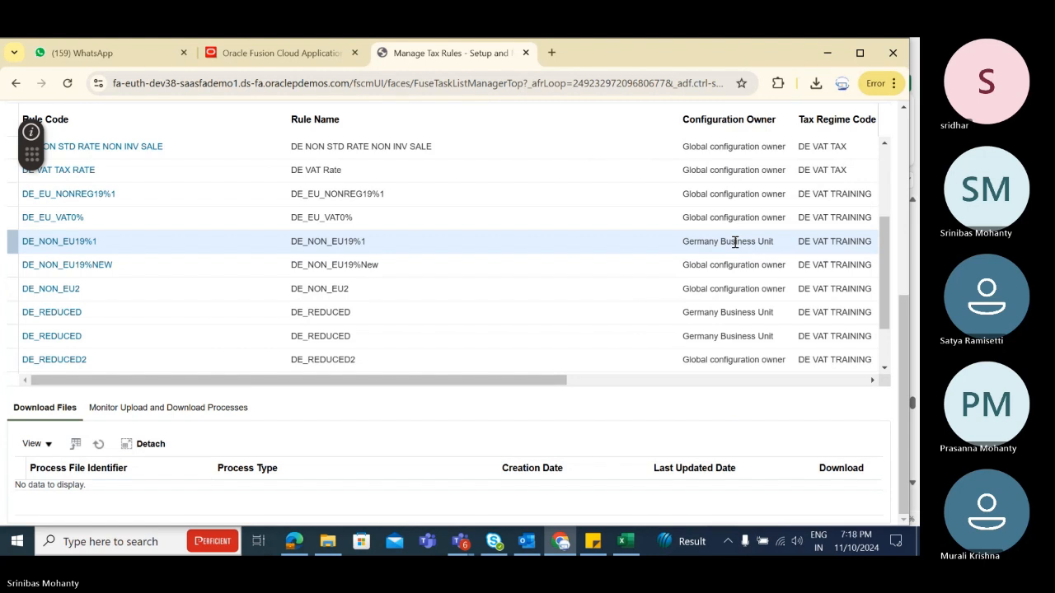
drag(902, 319, 899, 268)
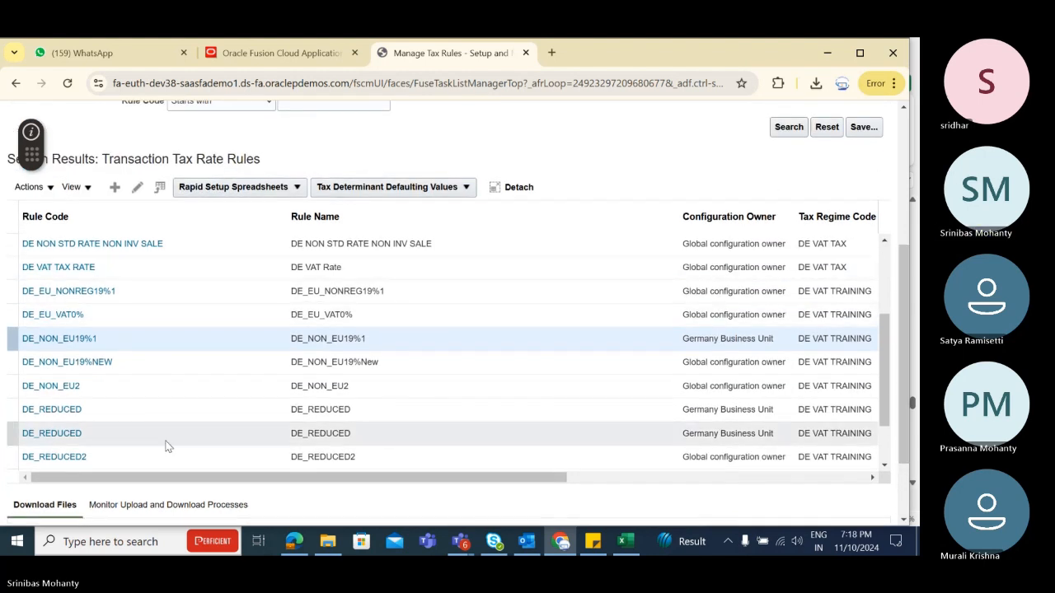
scroll(376, 486, right, 8)
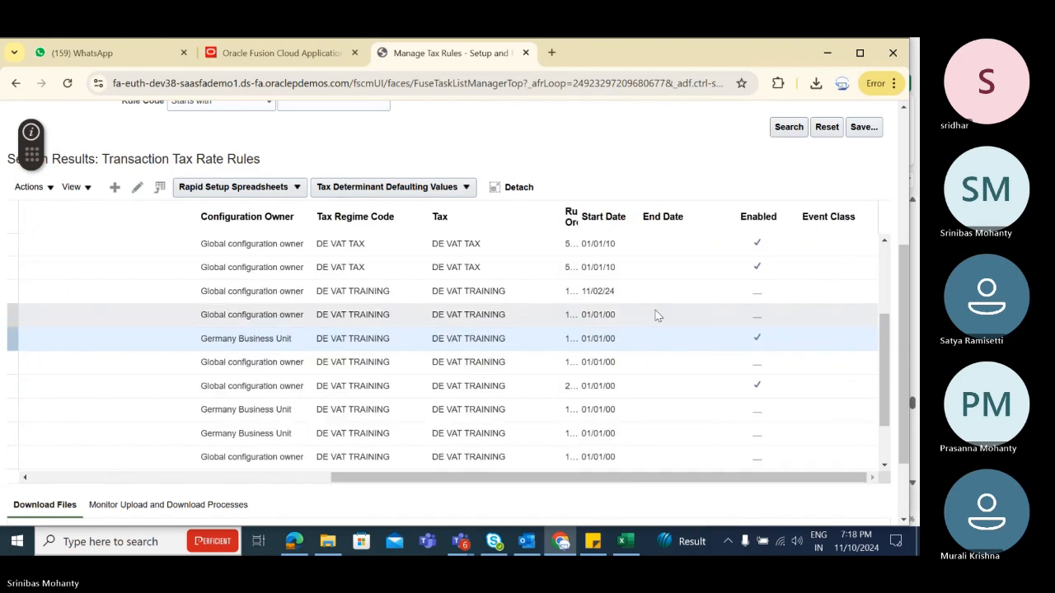
click(678, 245)
scroll(634, 387, left, 8)
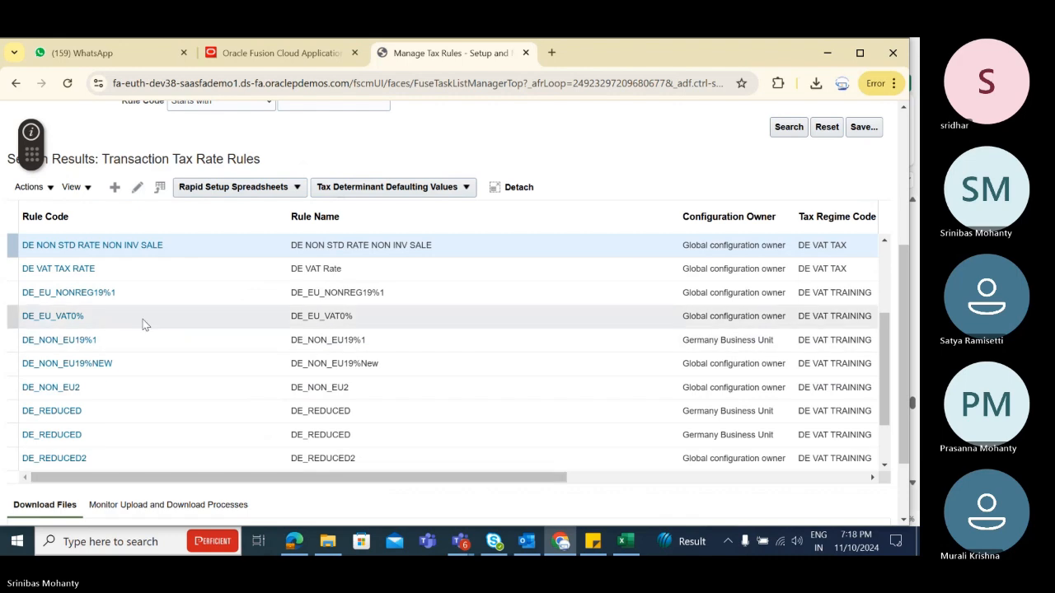
Step: Examine the complete list of tax rate rules to identify which reduced-rate rule is enabled for DE VAT TRAINING
scroll(152, 333, up, 1)
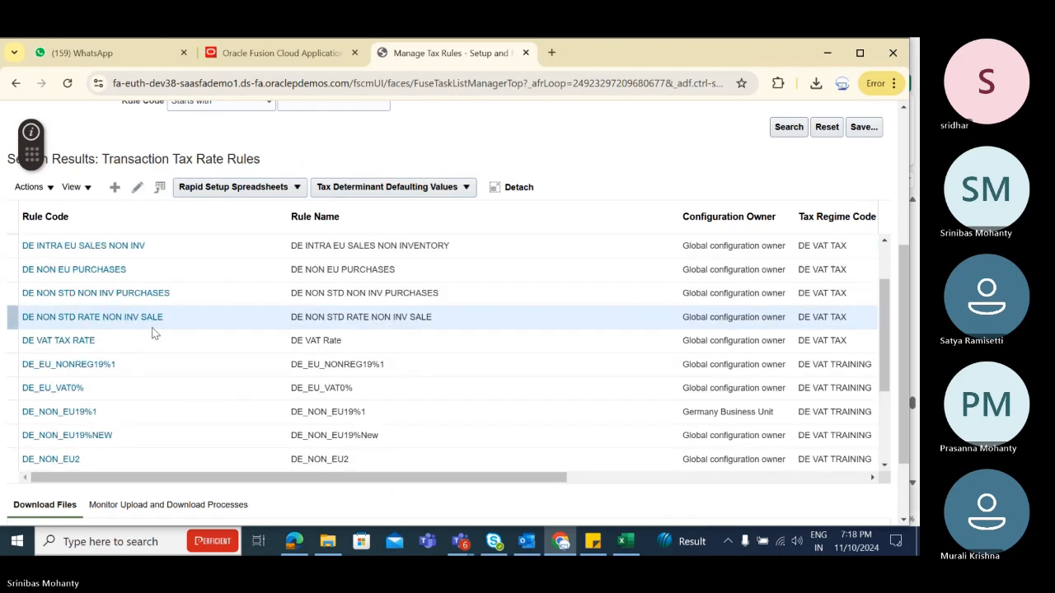
scroll(152, 333, up, 5)
drag(903, 241, 908, 432)
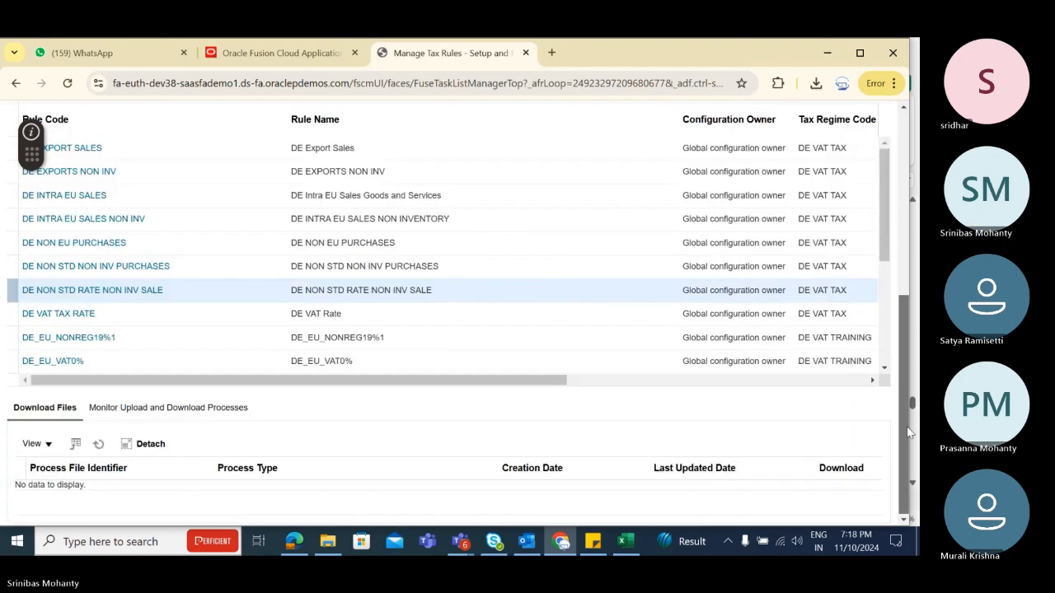
scroll(587, 389, right, 5)
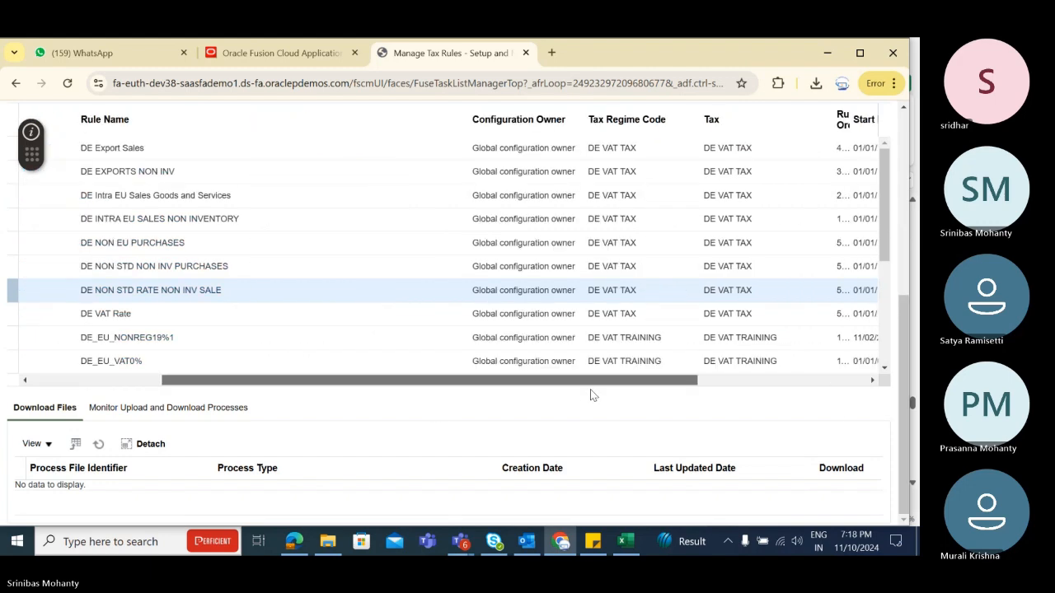
drag(885, 244, 887, 336)
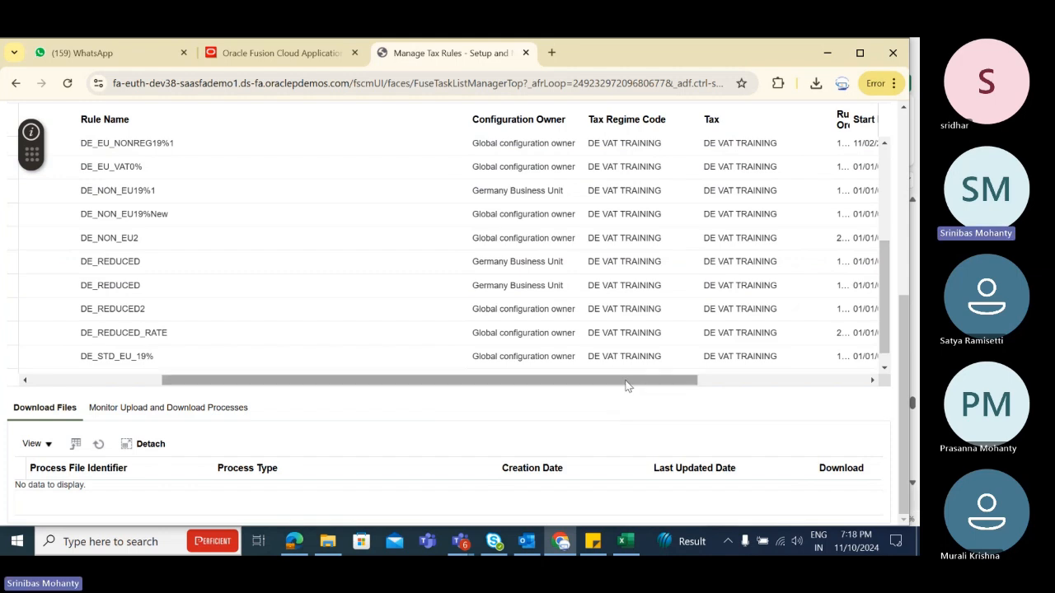
drag(627, 384, 801, 428)
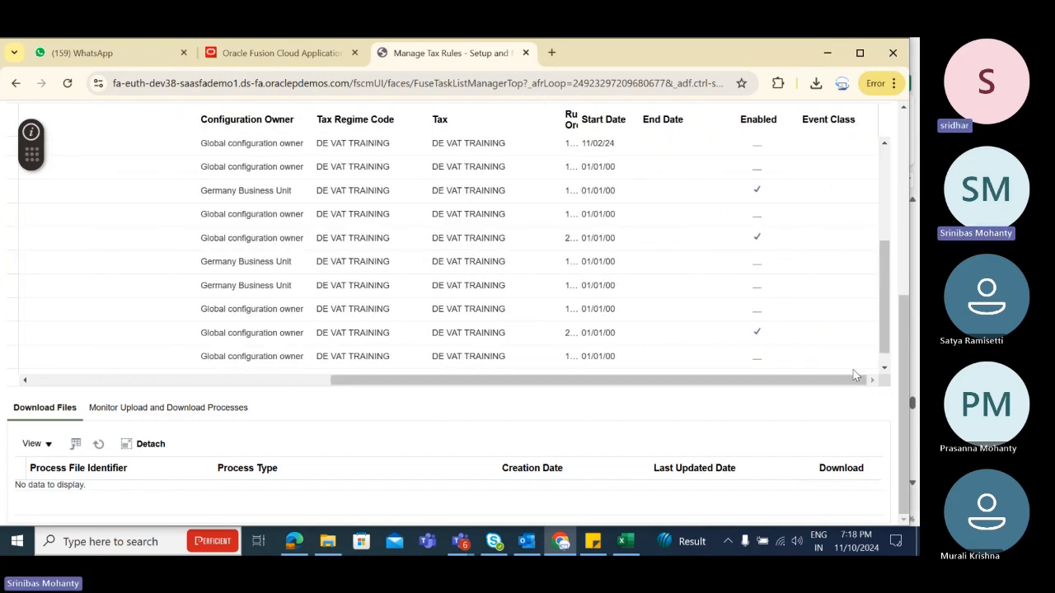
scroll(857, 376, down, 1)
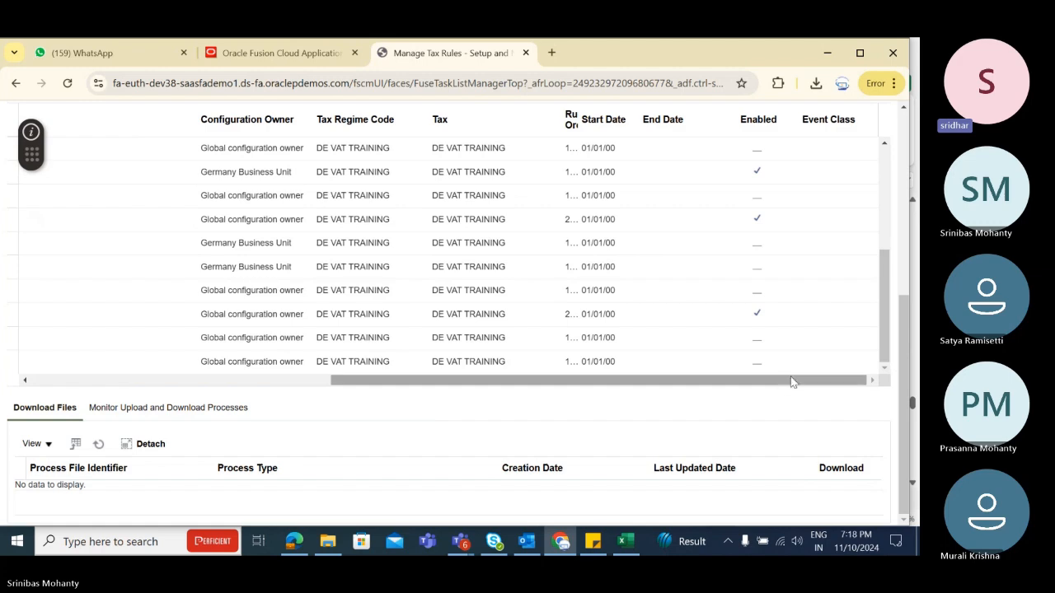
drag(791, 382, 329, 405)
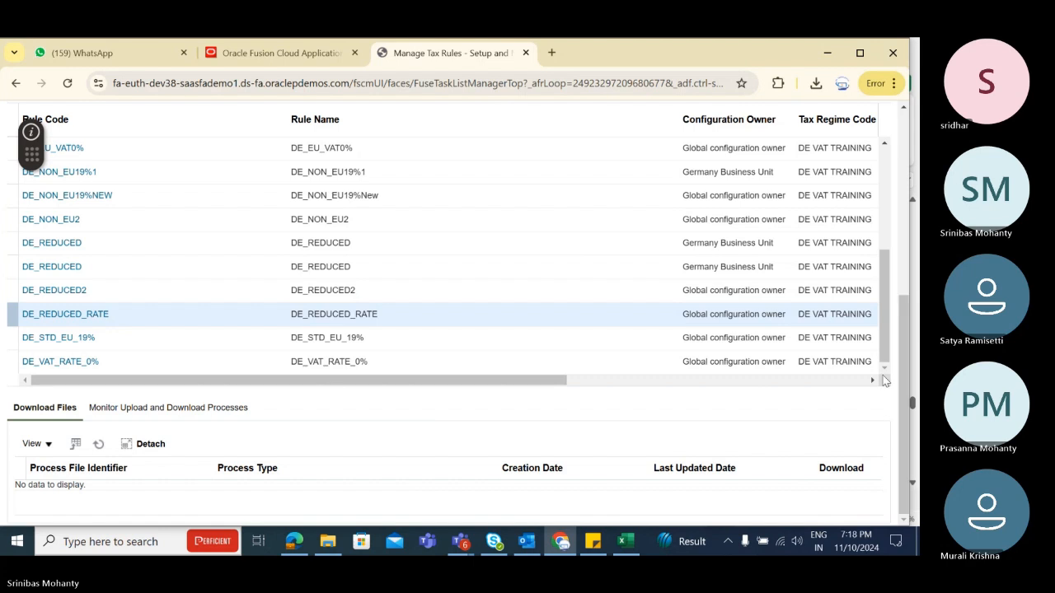
Step: Open the DE_REDUCED_RATE rule and examine its bill-from and bill-to countries and the tax condition result
click(76, 319)
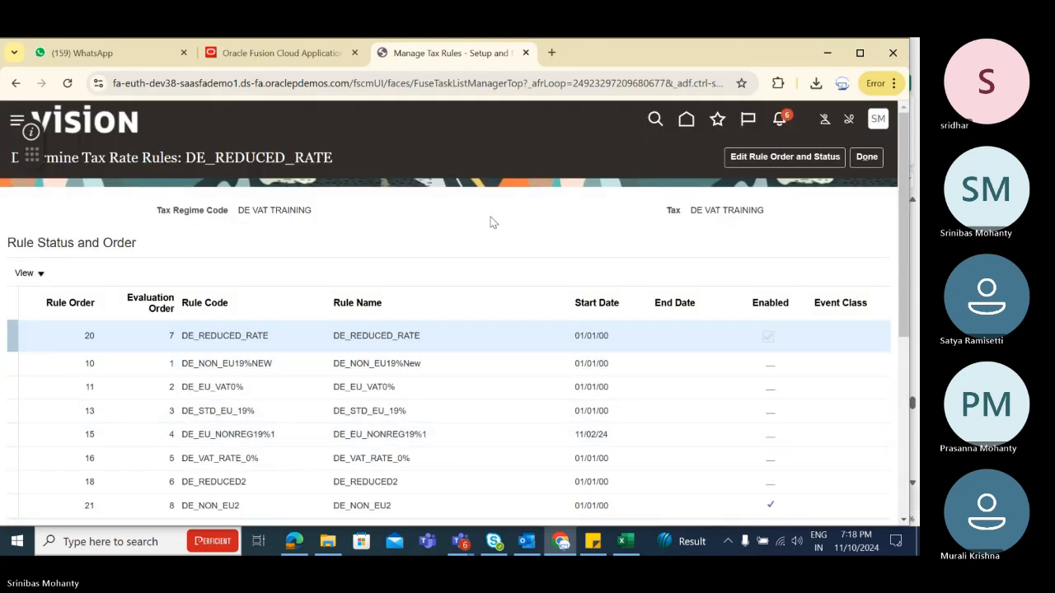
scroll(489, 219, down, 3)
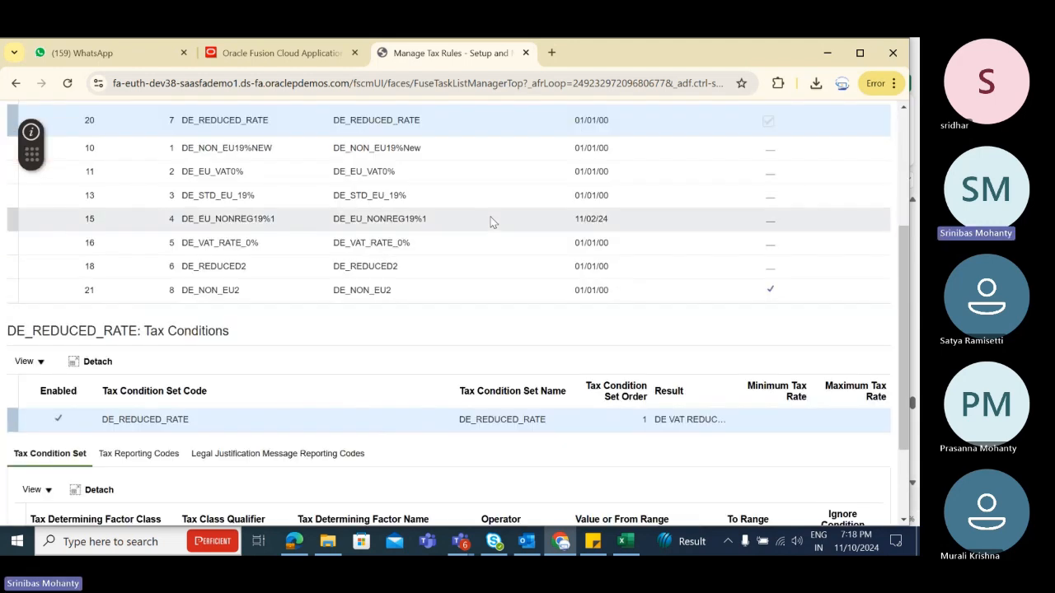
scroll(491, 222, down, 2)
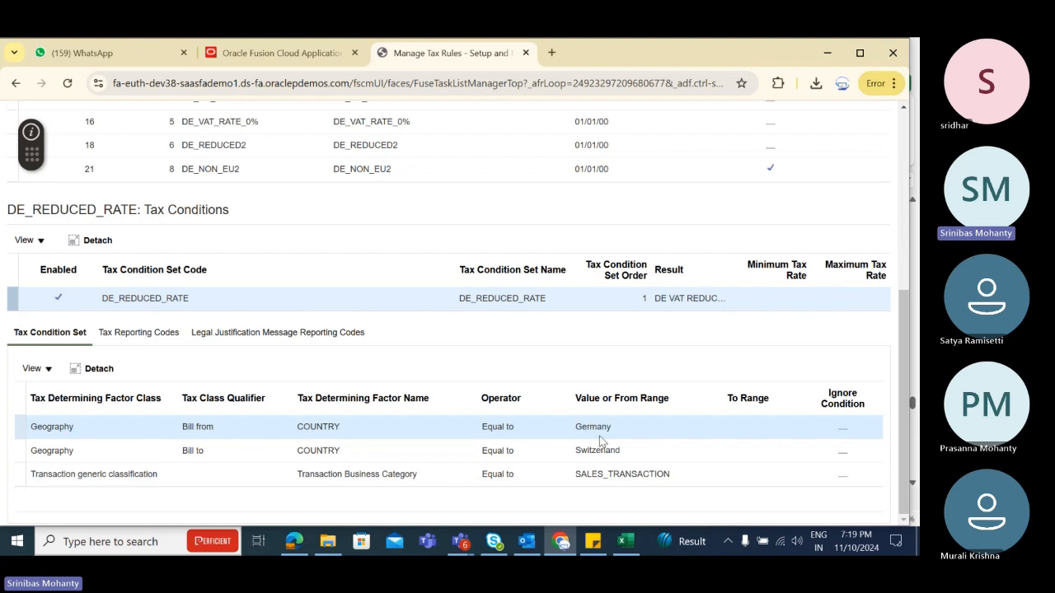
double_click(574, 430)
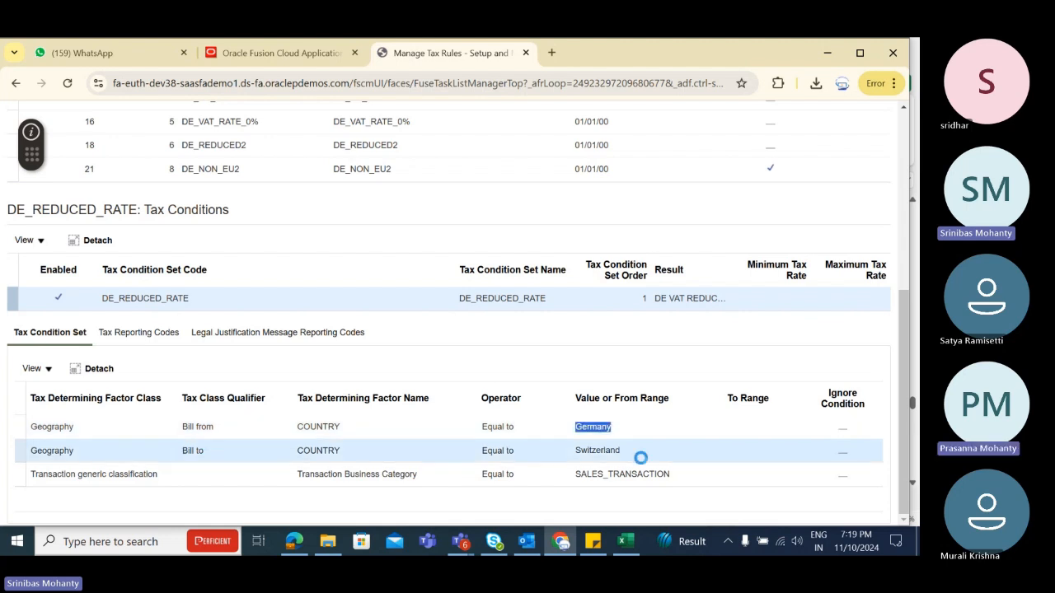
drag(575, 455, 624, 455)
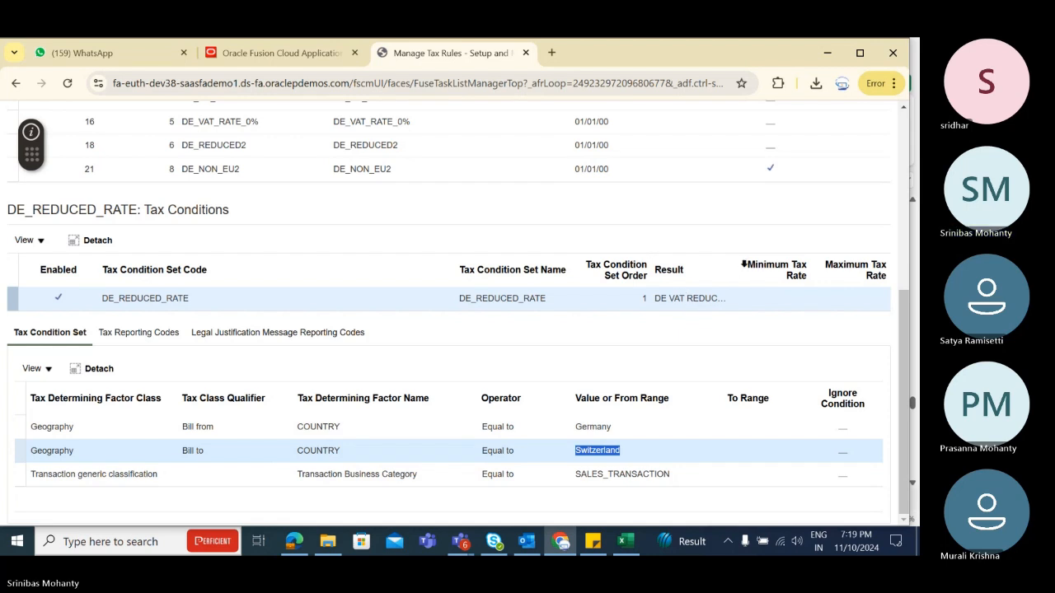
click(750, 265)
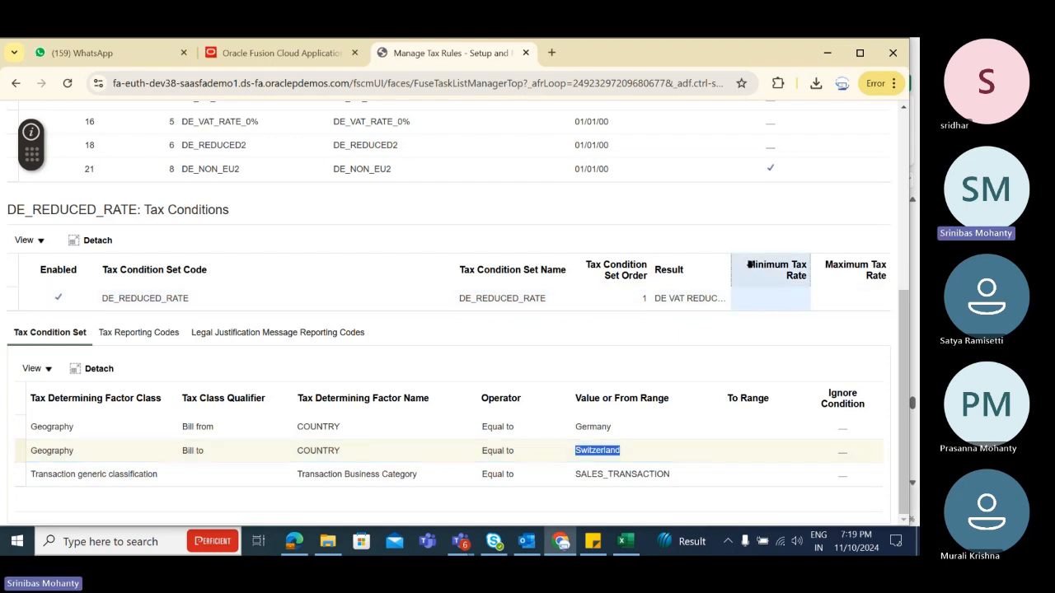
drag(655, 306, 732, 309)
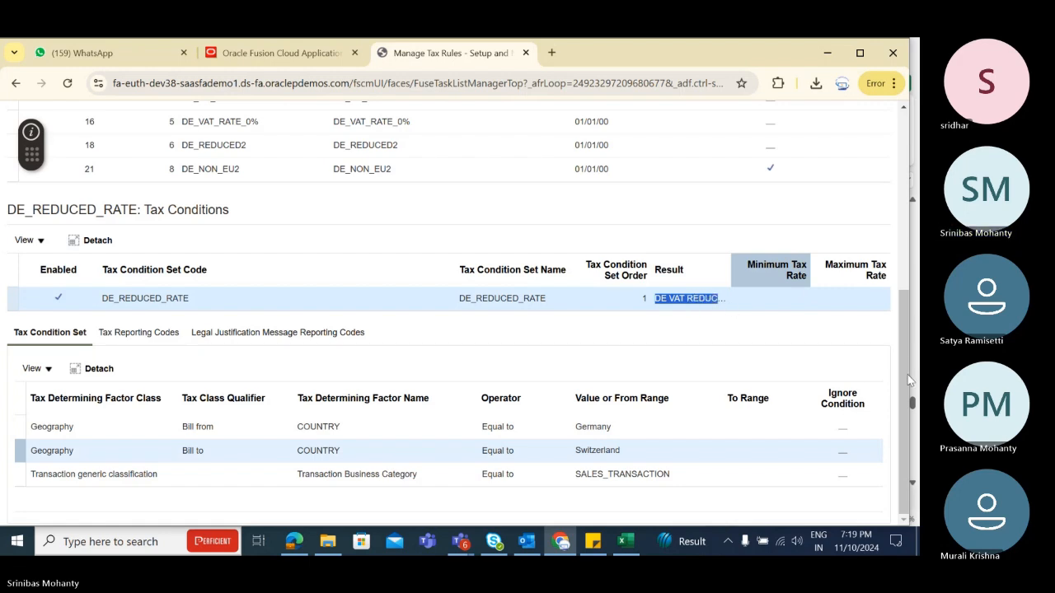
Step: Review the rule status and order of DE_REDUCED_RATE together with its tax conditions
scroll(902, 339, up, 1)
scroll(884, 313, up, 4)
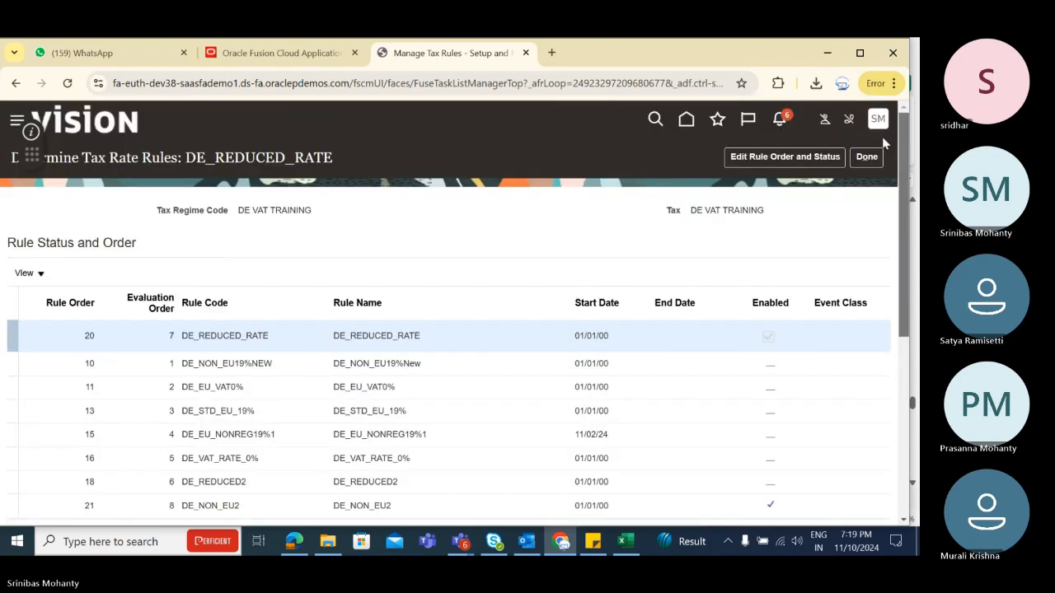
scroll(852, 316, down, 2)
scroll(849, 317, down, 3)
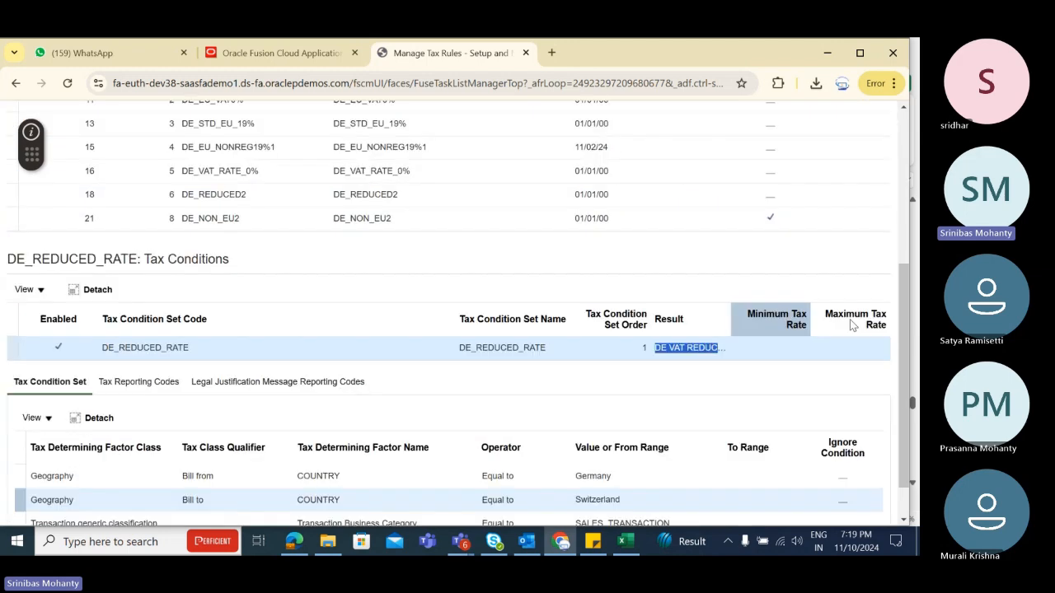
Step: Close the DE_REDUCED_RATE rule details and set the tax rule type to Place of Supply Rules
scroll(850, 320, up, 5)
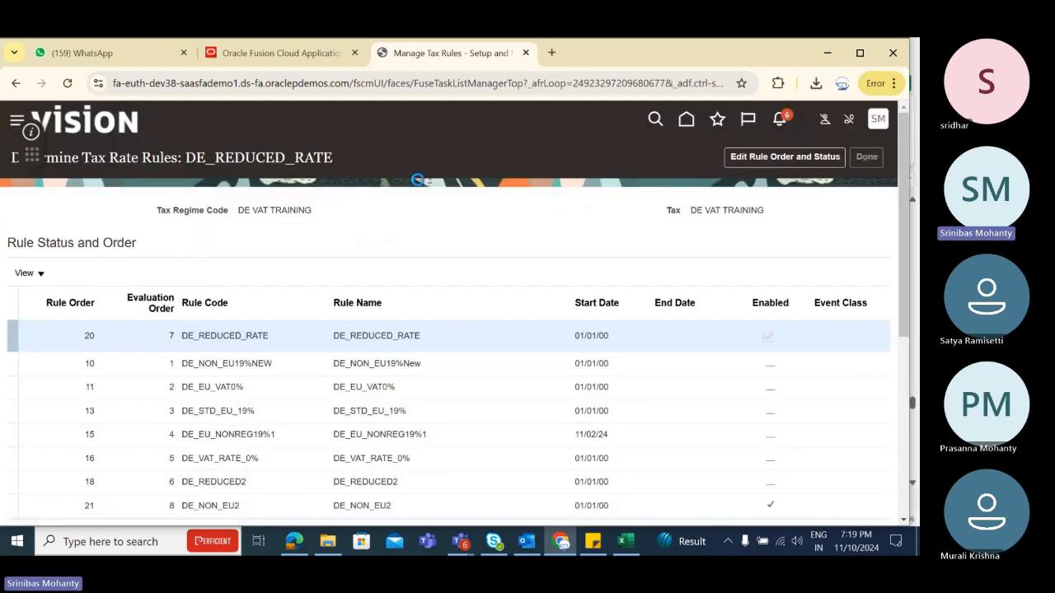
click(396, 211)
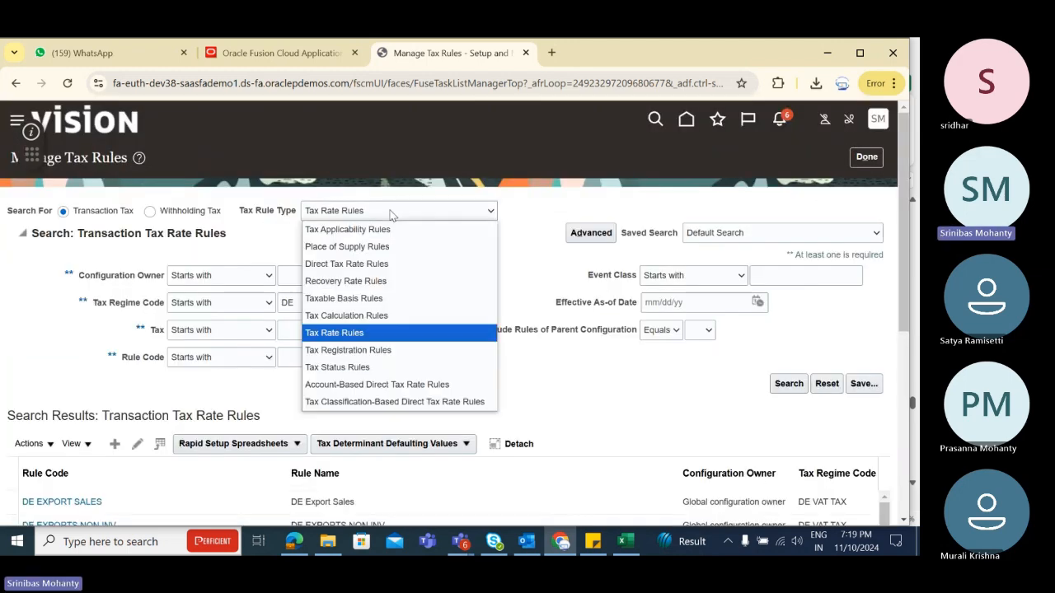
click(362, 248)
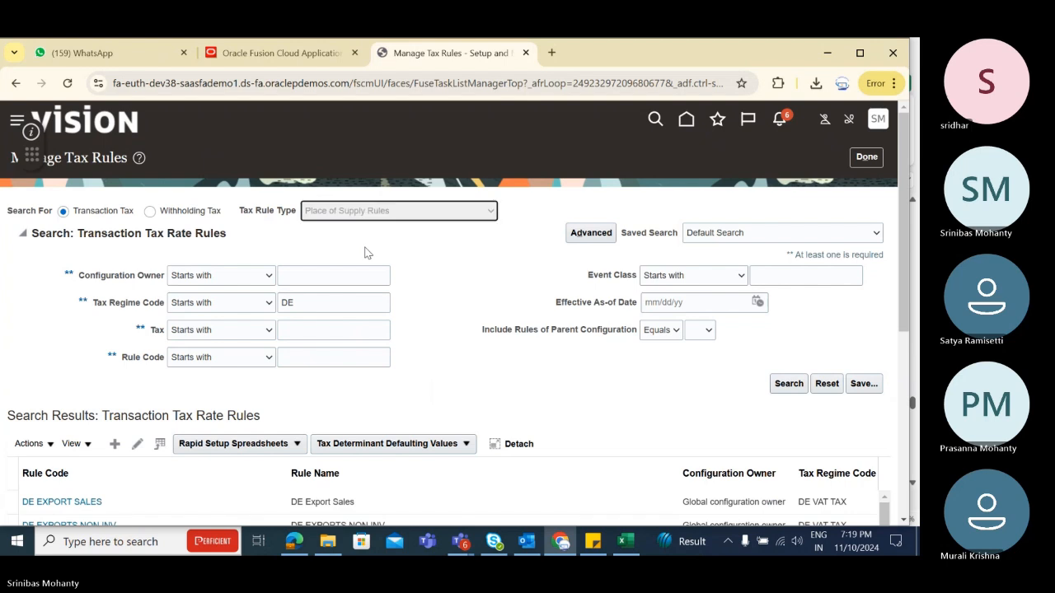
Step: Search the place of supply rules for tax regime codes starting with DE and review the list
click(328, 302)
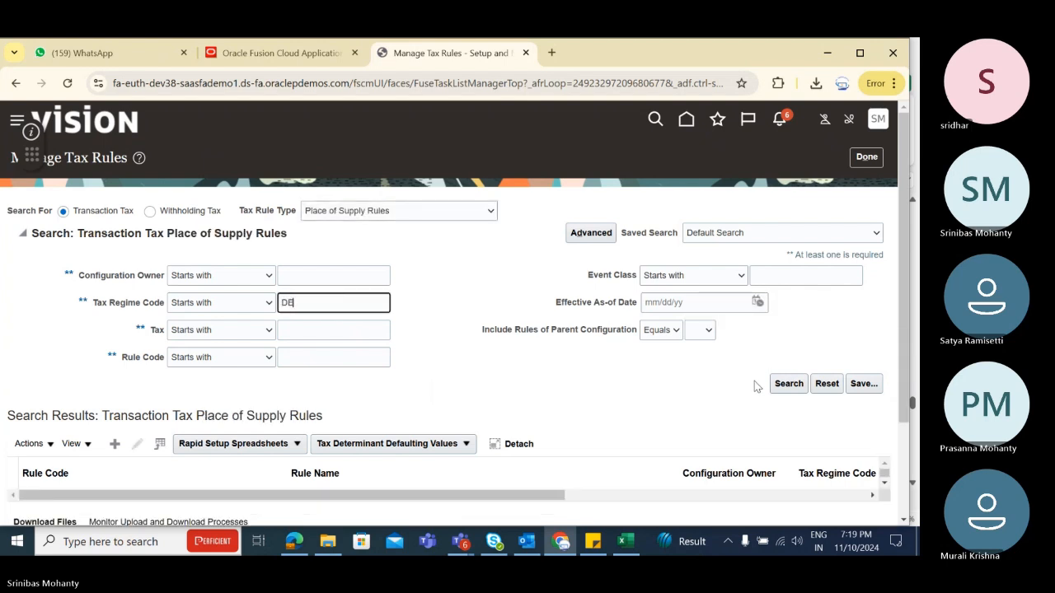
text(DE)
click(801, 384)
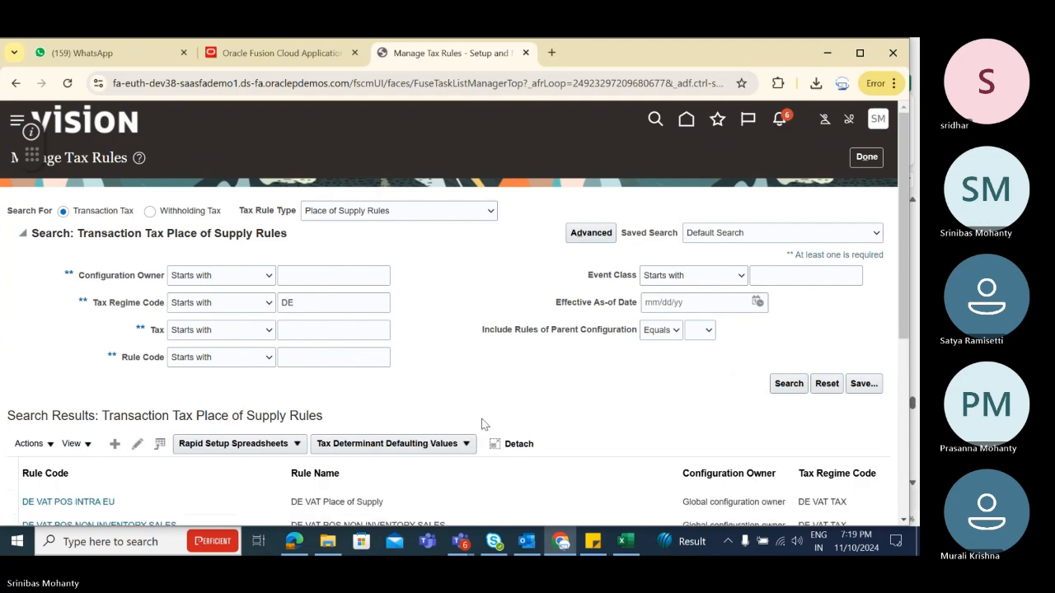
scroll(470, 363, down, 4)
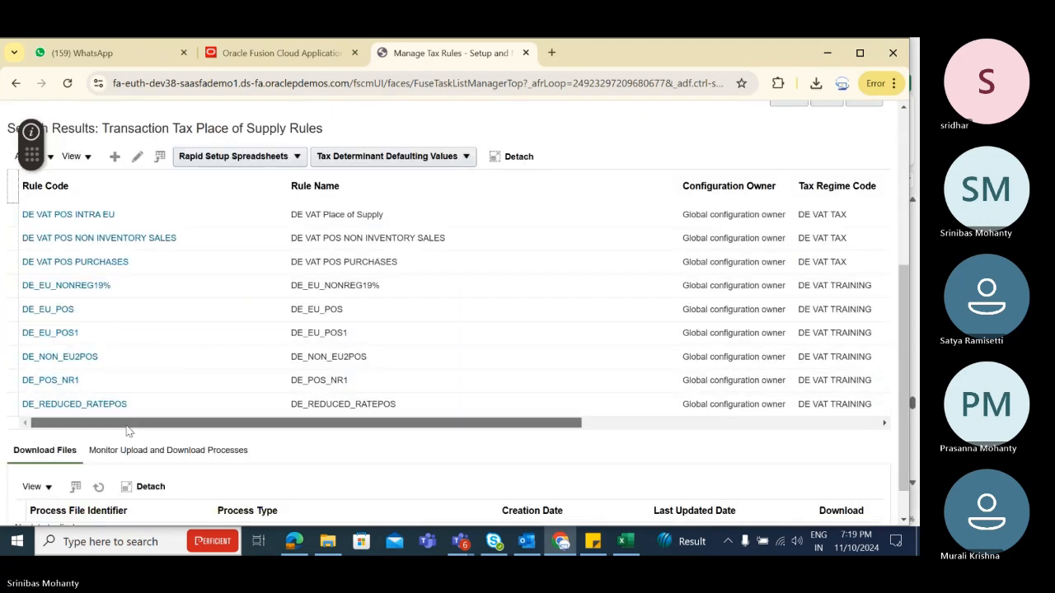
scroll(186, 356, down, 1)
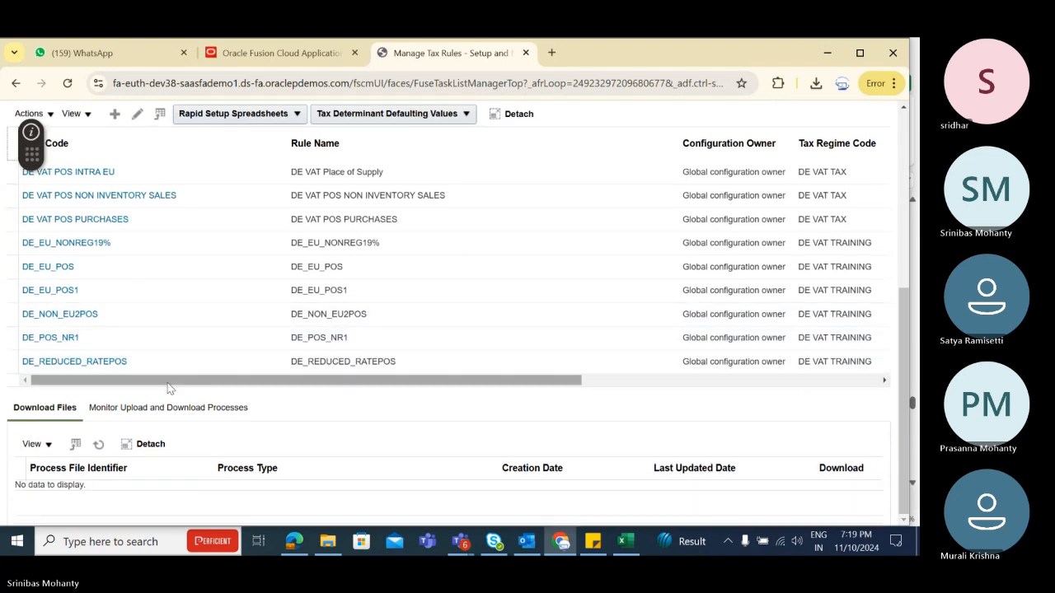
Step: Open the DE_REDUCED_RATEPOS rule, examine the result of its DE_REDUCED_RATE tax condition set, and close the rule details
click(128, 361)
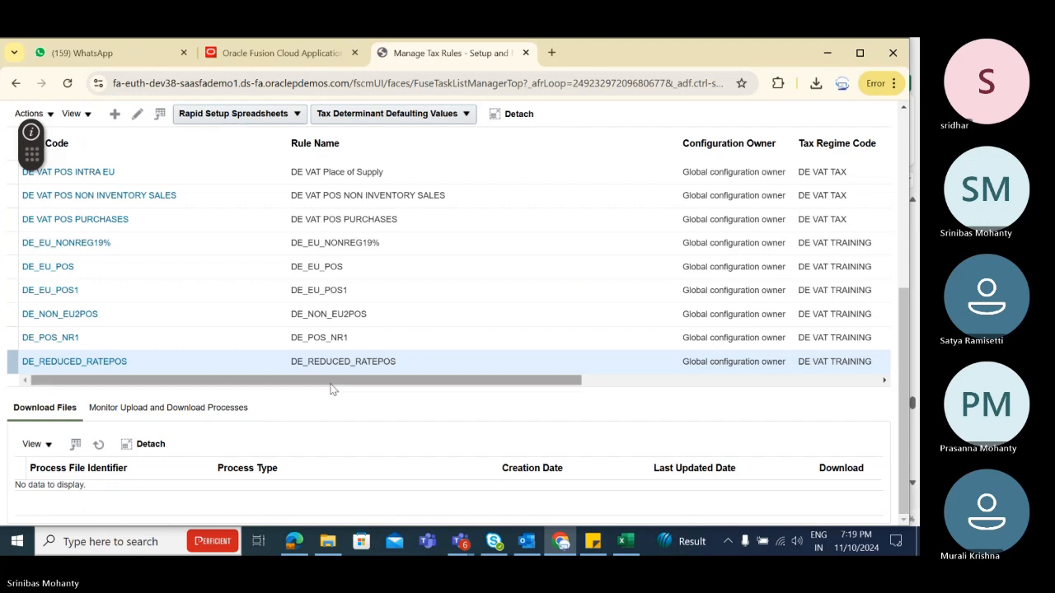
mouse_move(332, 385)
mouse_down()
mouse_move(758, 395)
mouse_move(330, 384)
mouse_up()
click(76, 365)
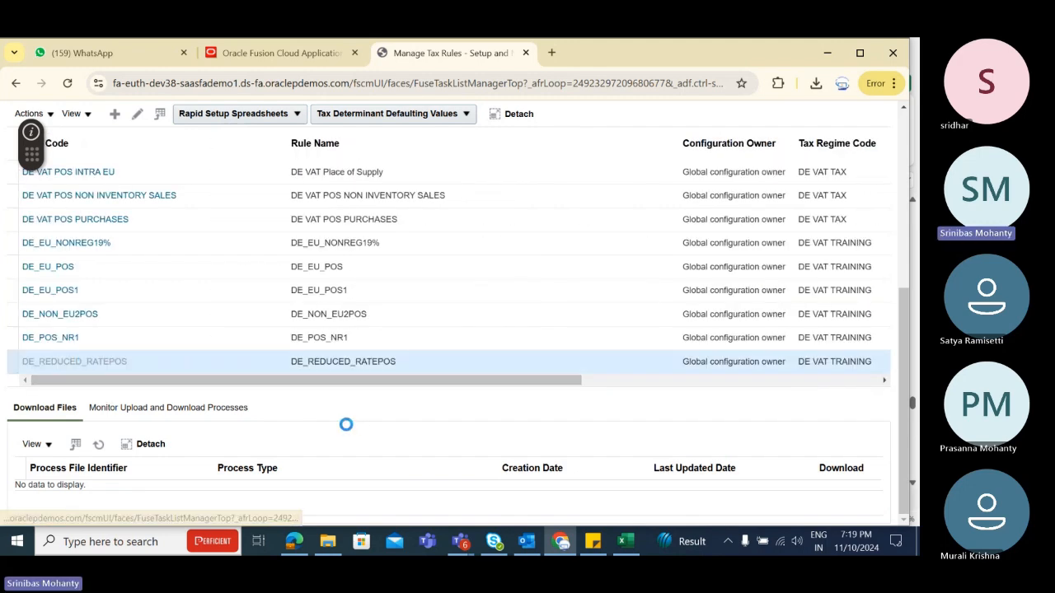
scroll(485, 321, down, 4)
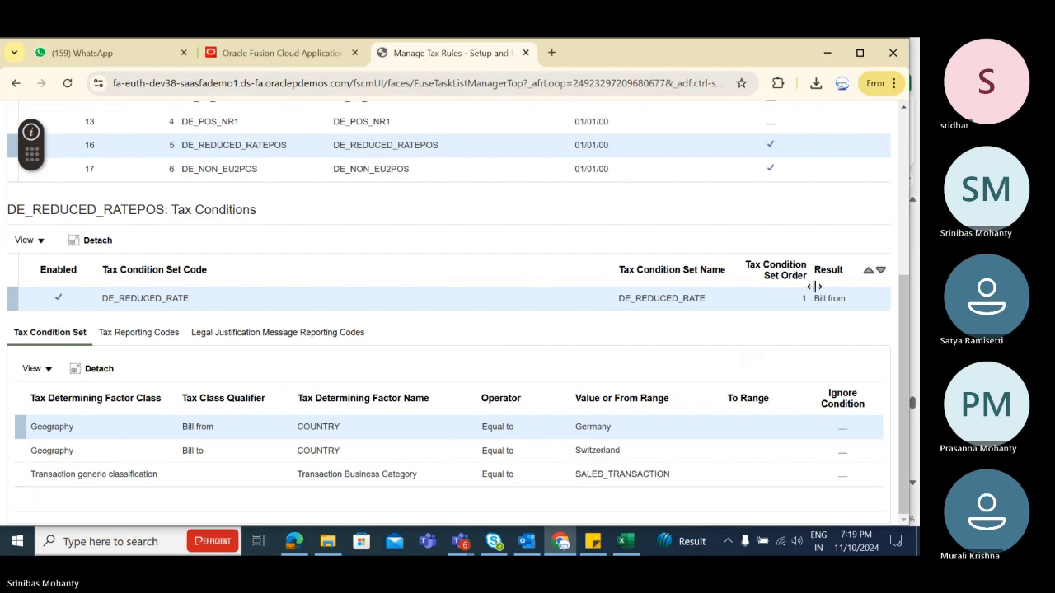
drag(812, 303, 854, 300)
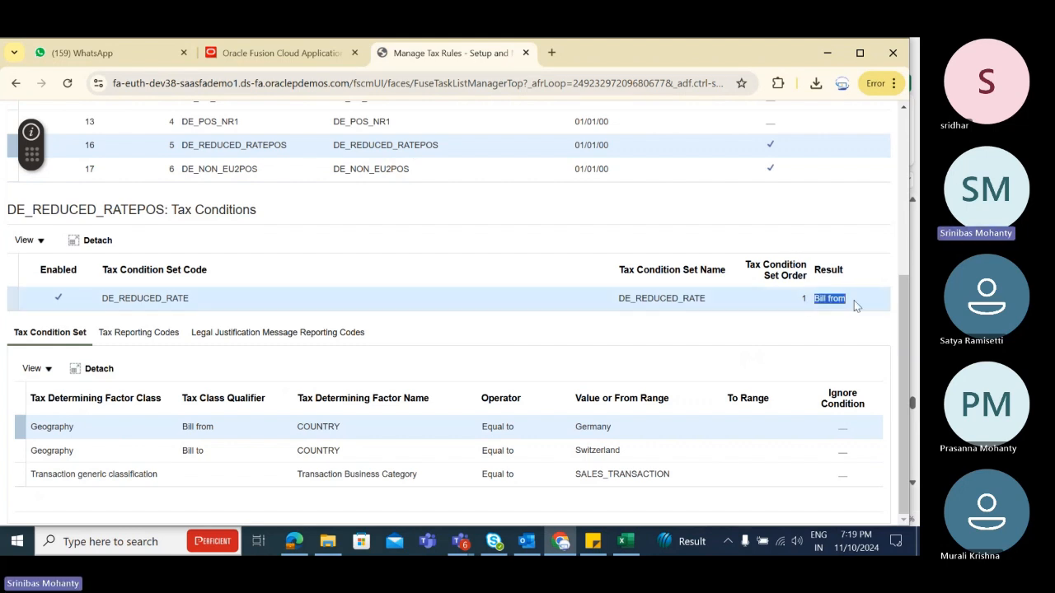
click(827, 300)
drag(813, 302, 851, 301)
scroll(899, 317, up, 4)
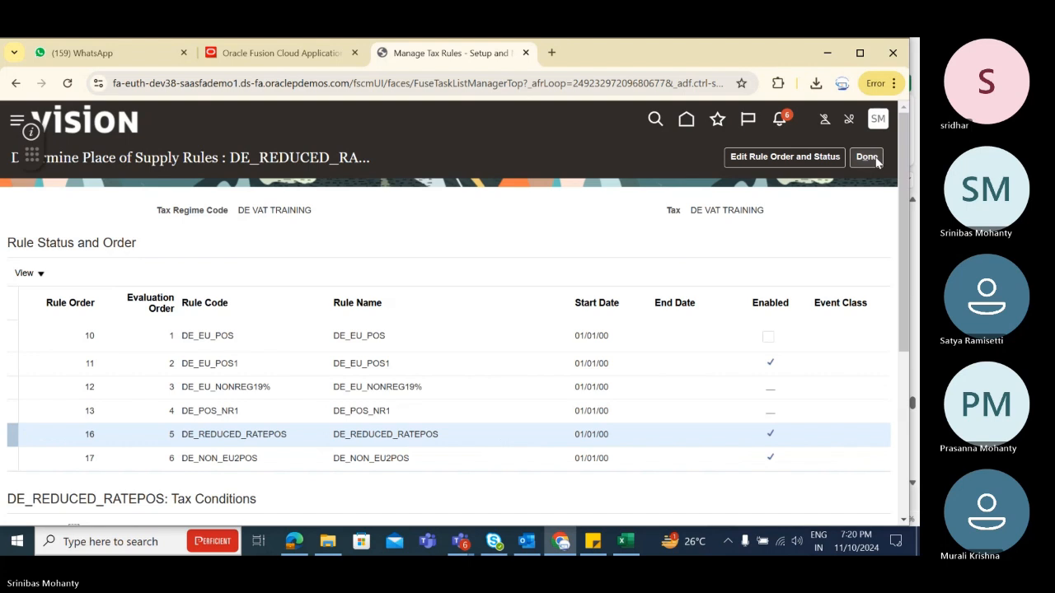
click(869, 158)
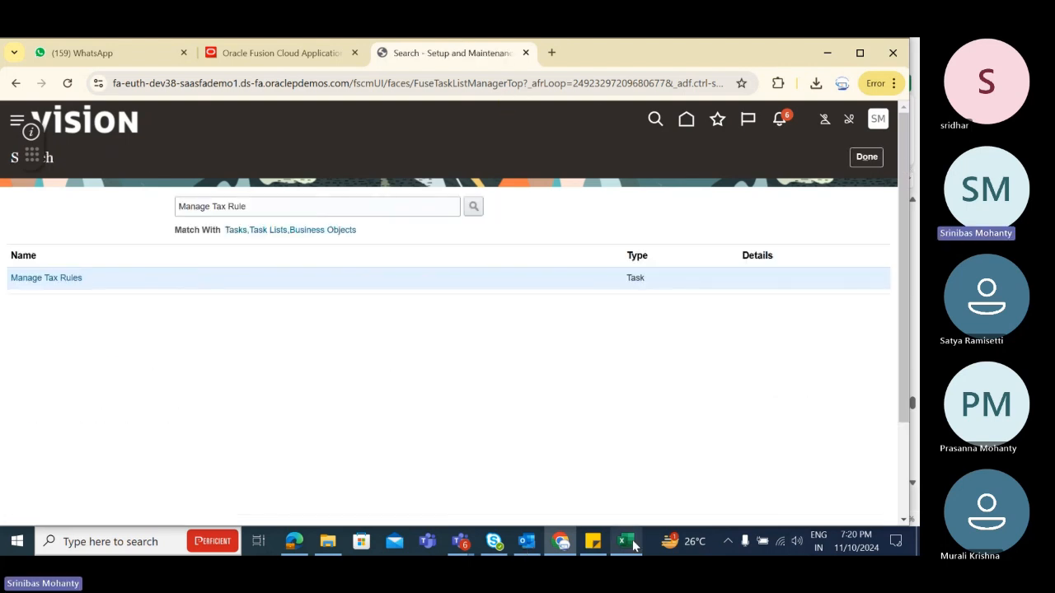
click(297, 213)
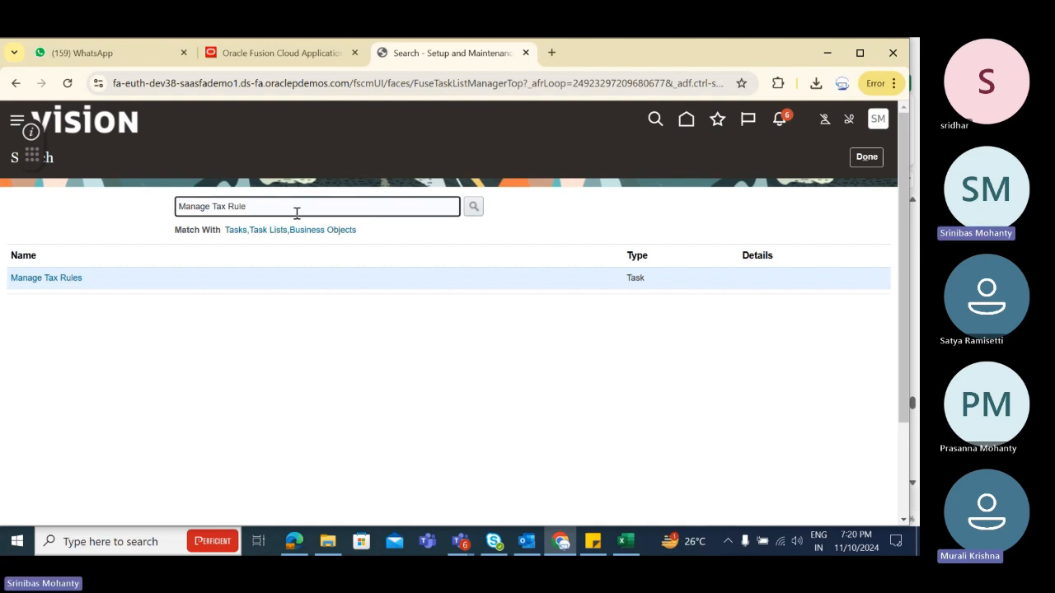
key(BackSpace)
key(BackSpace)
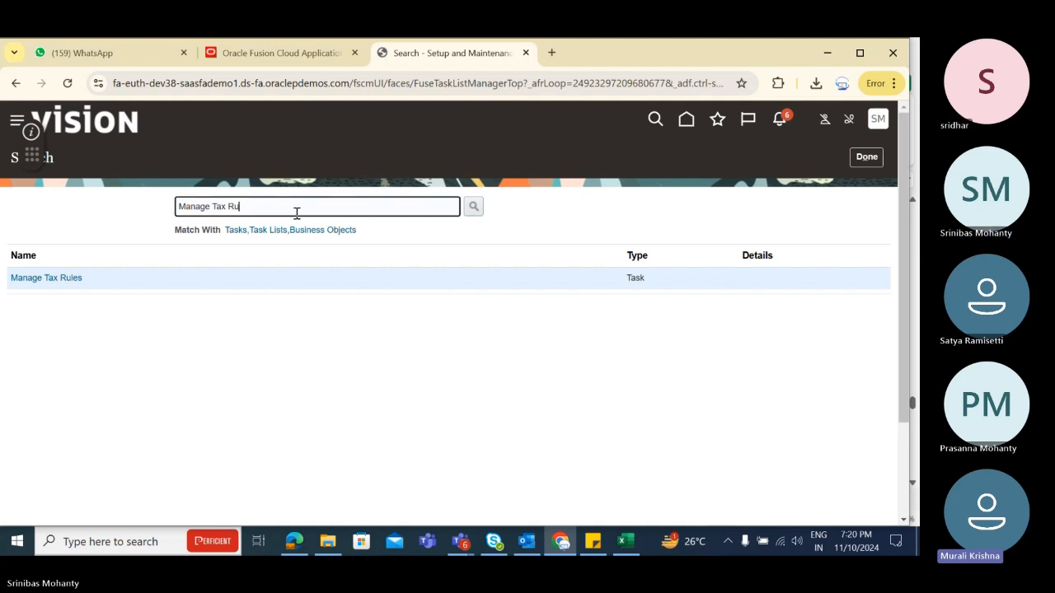
key(BackSpace)
key(BackSpace)
key(BackSpace)
key(BackSpace)
key(BackSpace)
key(BackSpace)
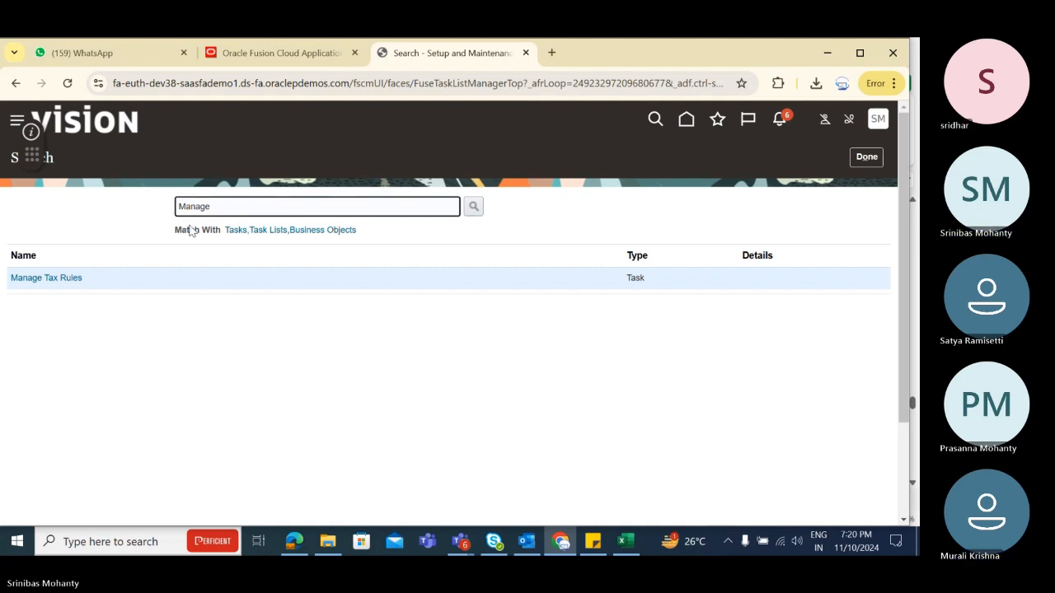
Step: Reopen the Manage Tax Rules task and set the tax rule type to Place of Supply Rules
click(55, 285)
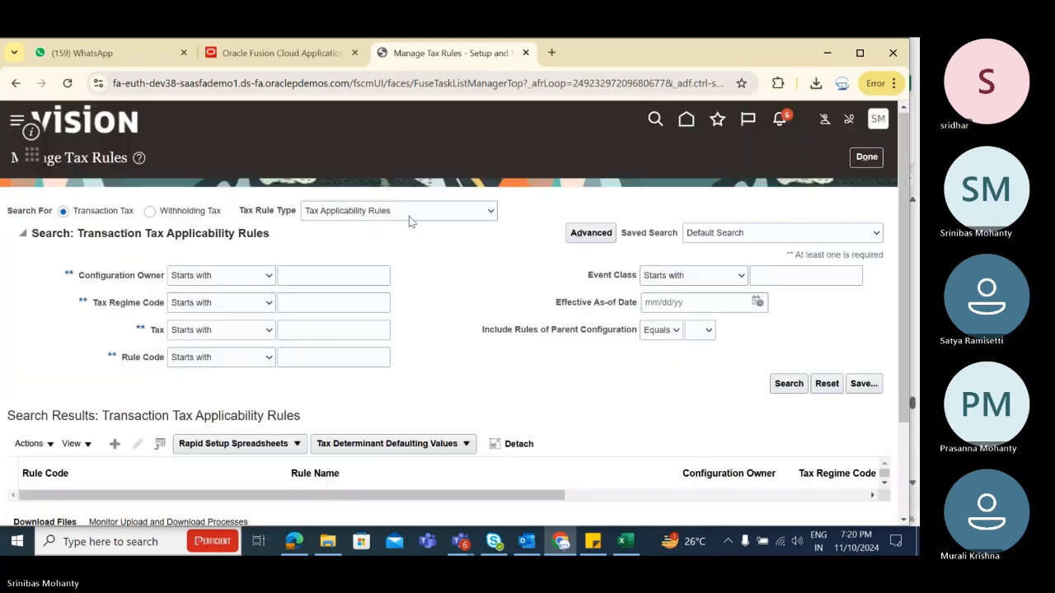
click(408, 216)
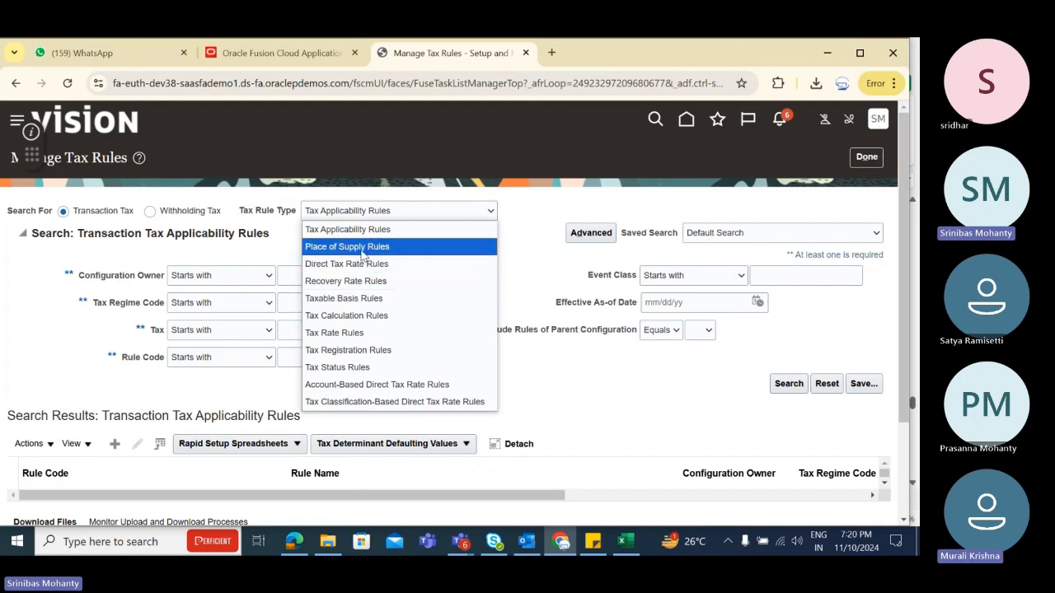
click(362, 247)
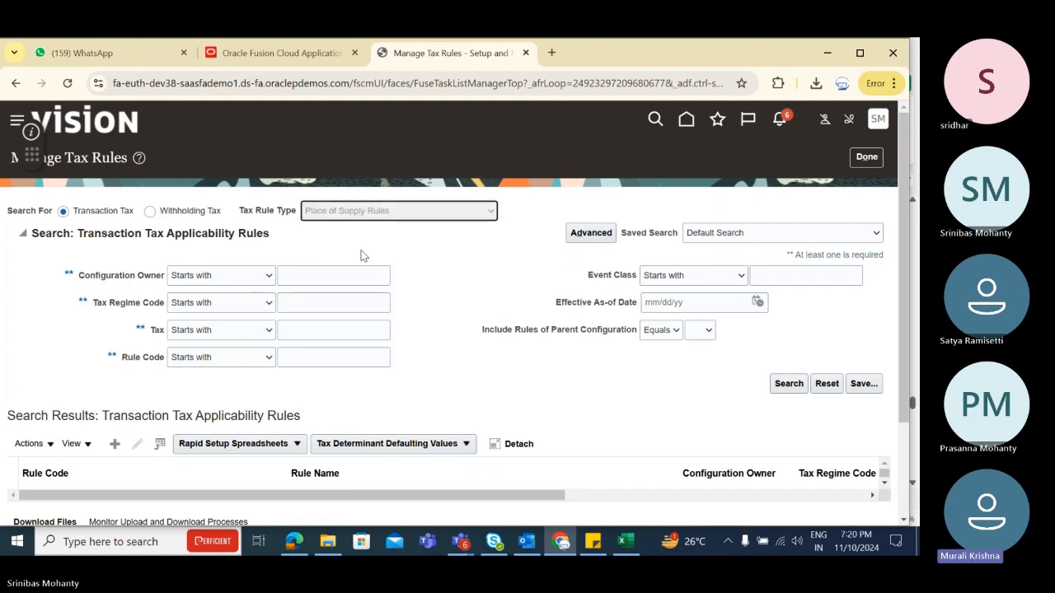
click(353, 216)
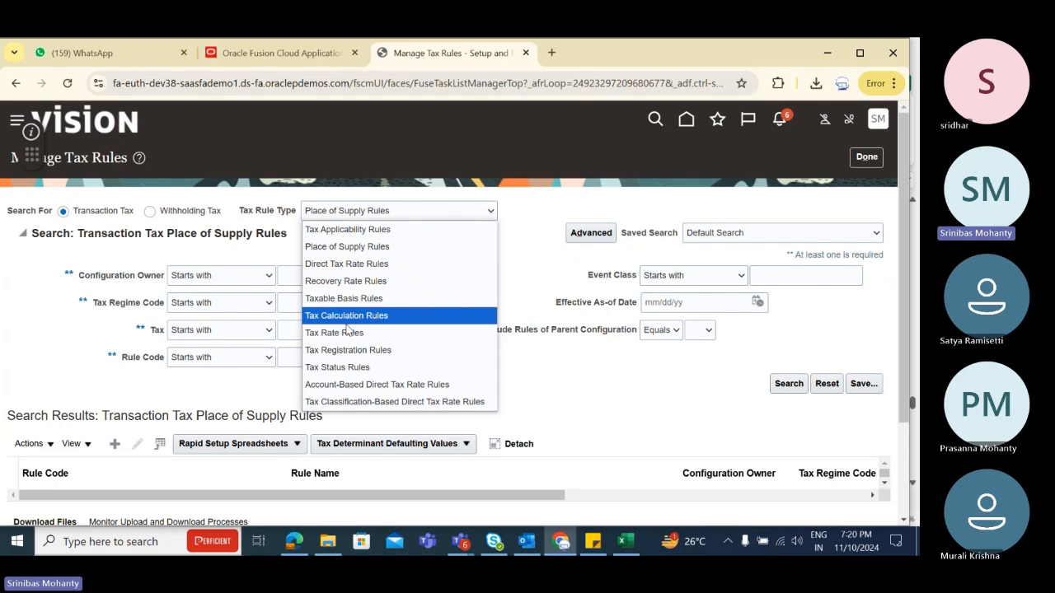
click(345, 333)
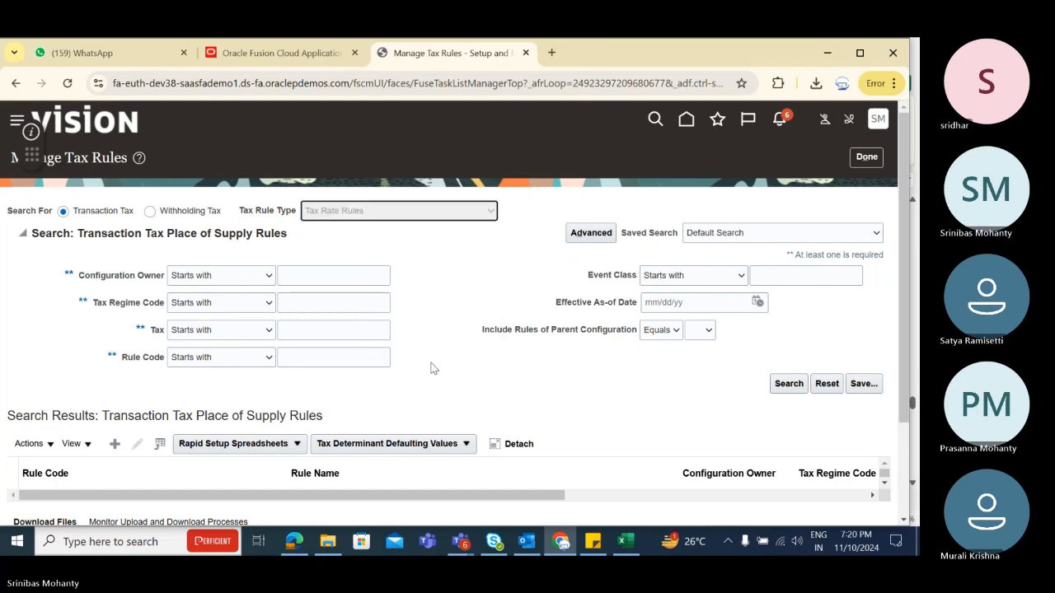
scroll(431, 370, down, 3)
scroll(481, 283, up, 2)
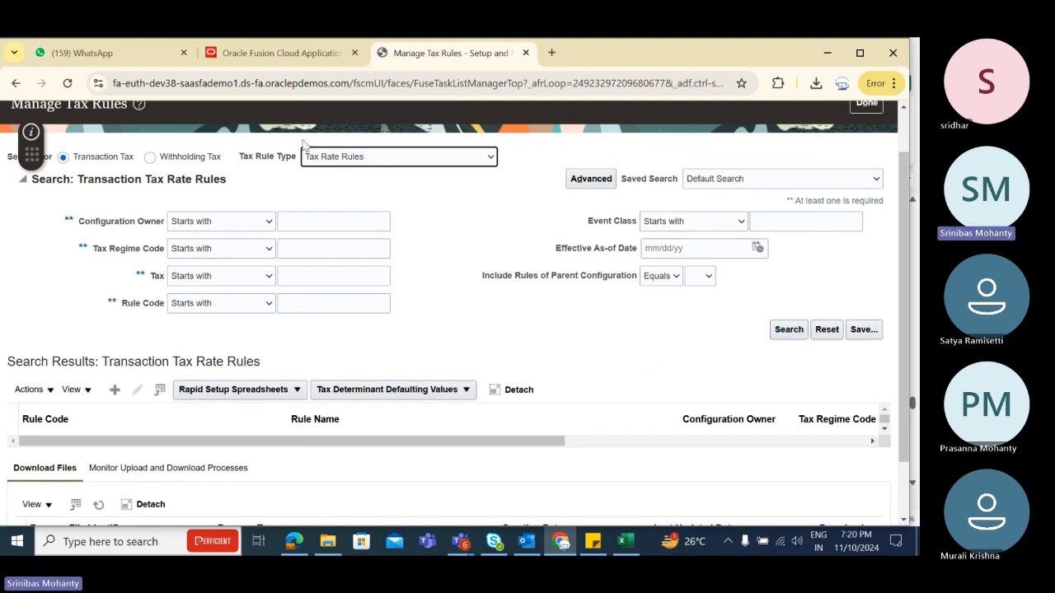
click(356, 158)
click(349, 193)
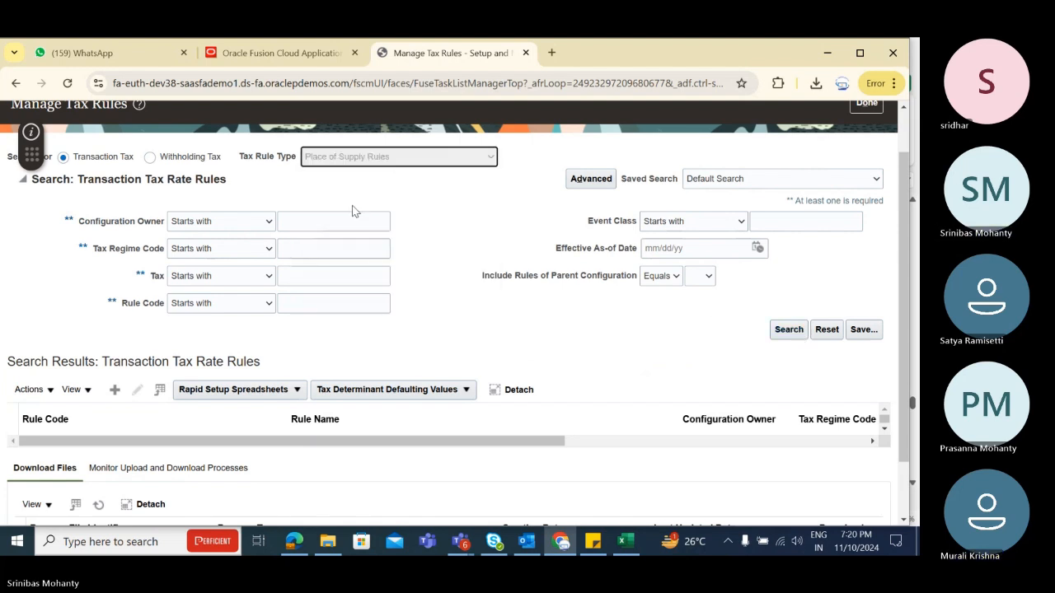
Step: Search the place of supply rules again with only the tax regime code set to DE
click(318, 275)
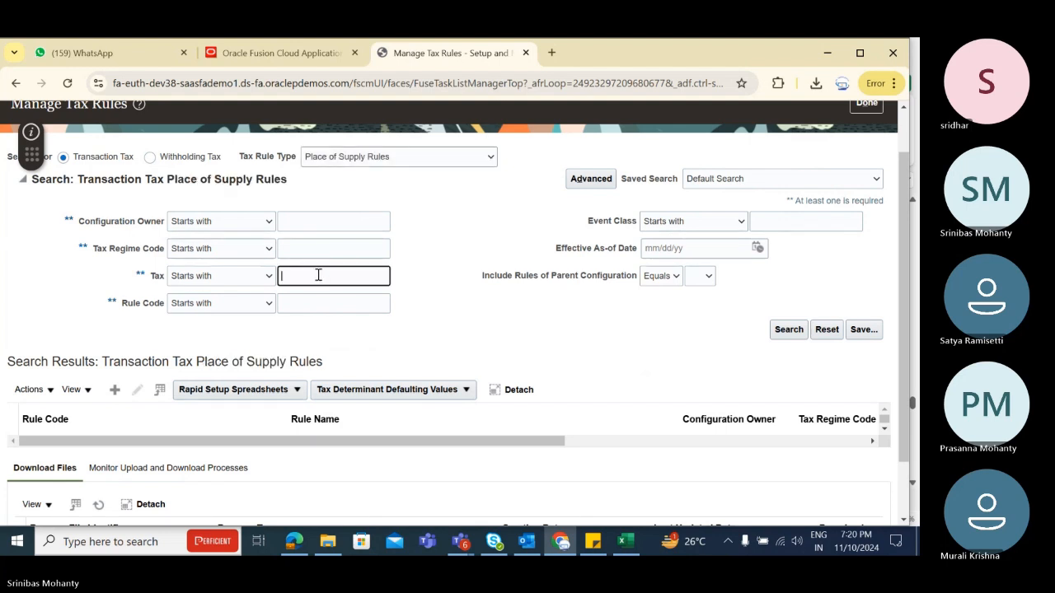
text(DE)
click(345, 248)
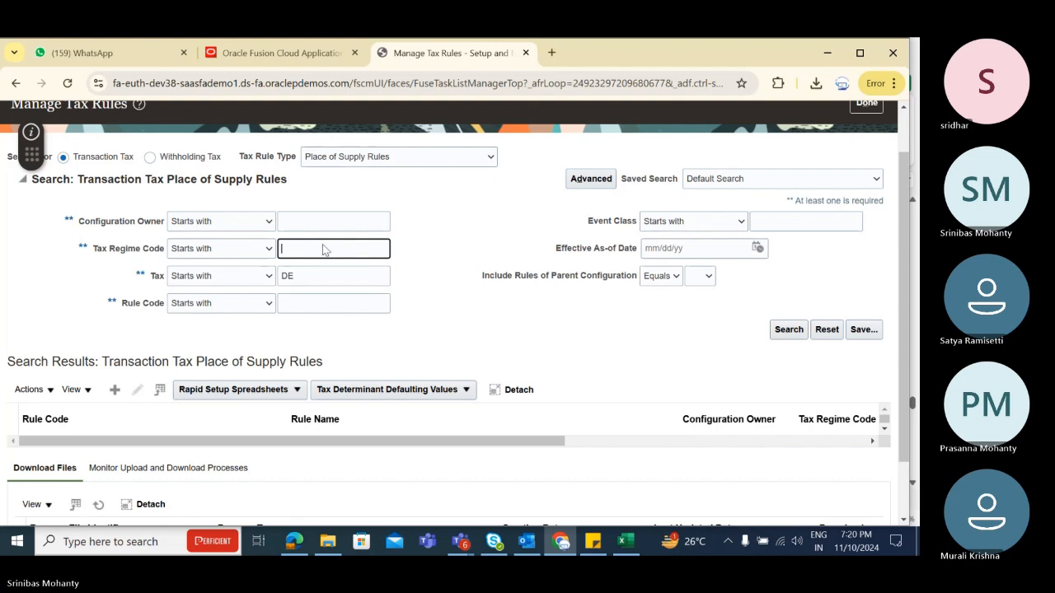
text(DE)
double_click(315, 276)
key(BackSpace)
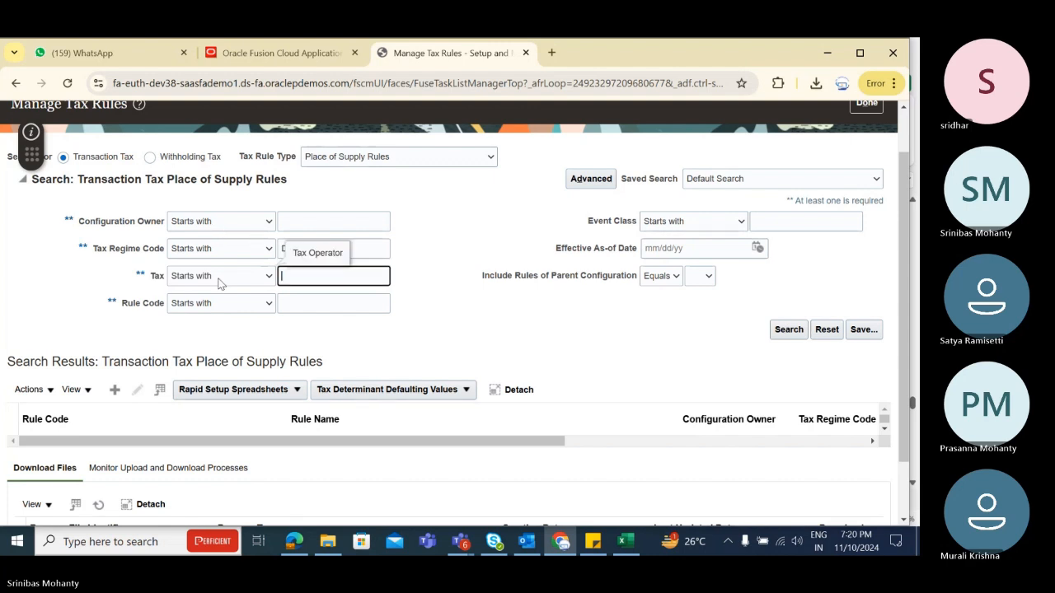
click(788, 329)
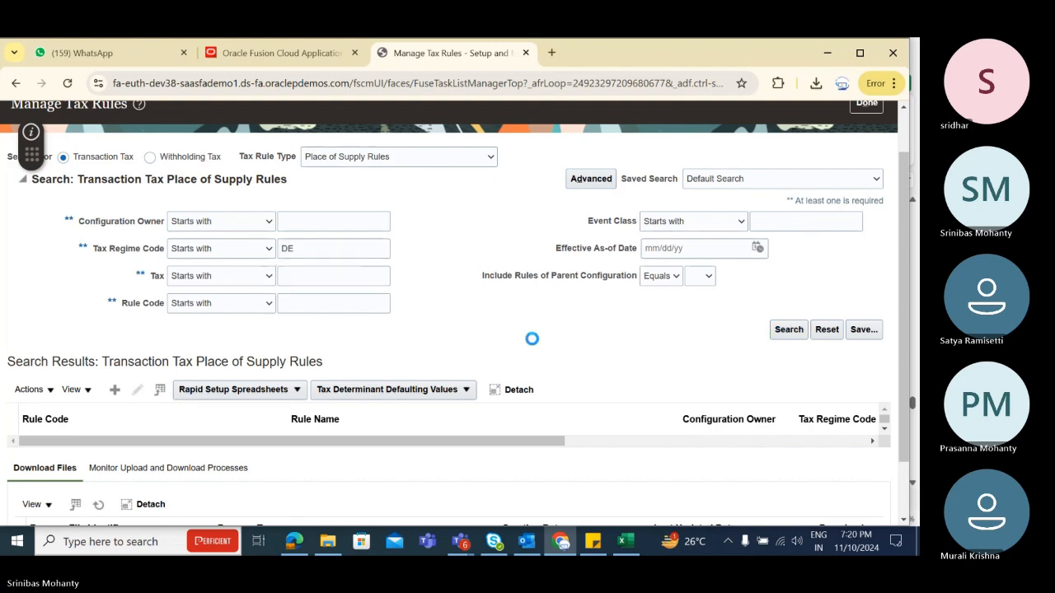
scroll(572, 346, down, 4)
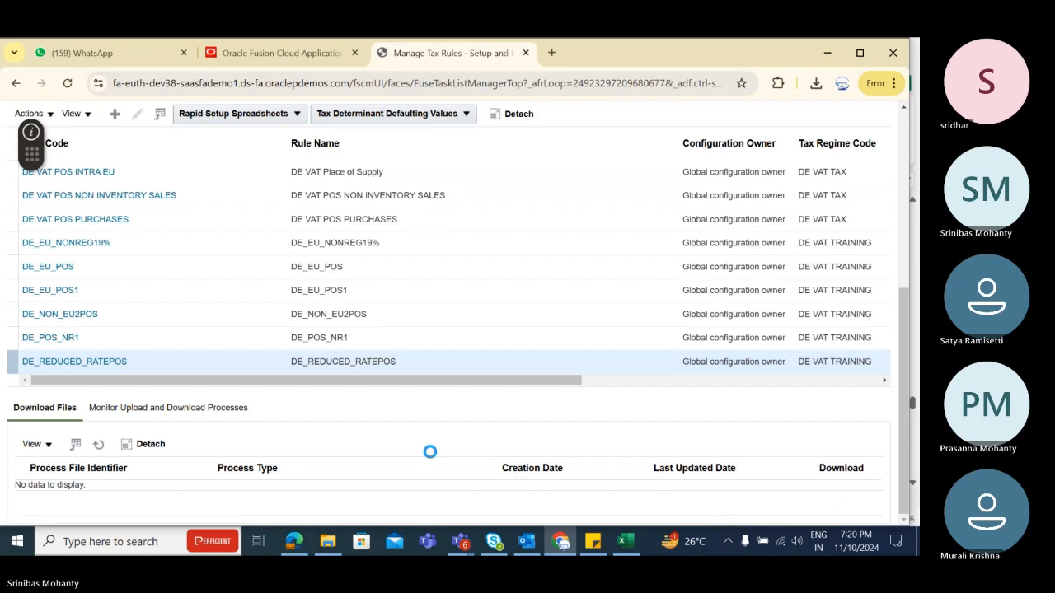
Step: Review the rule status, order and tax conditions of the DE VAT Place of Supply rule and close its details
scroll(431, 440, down, 2)
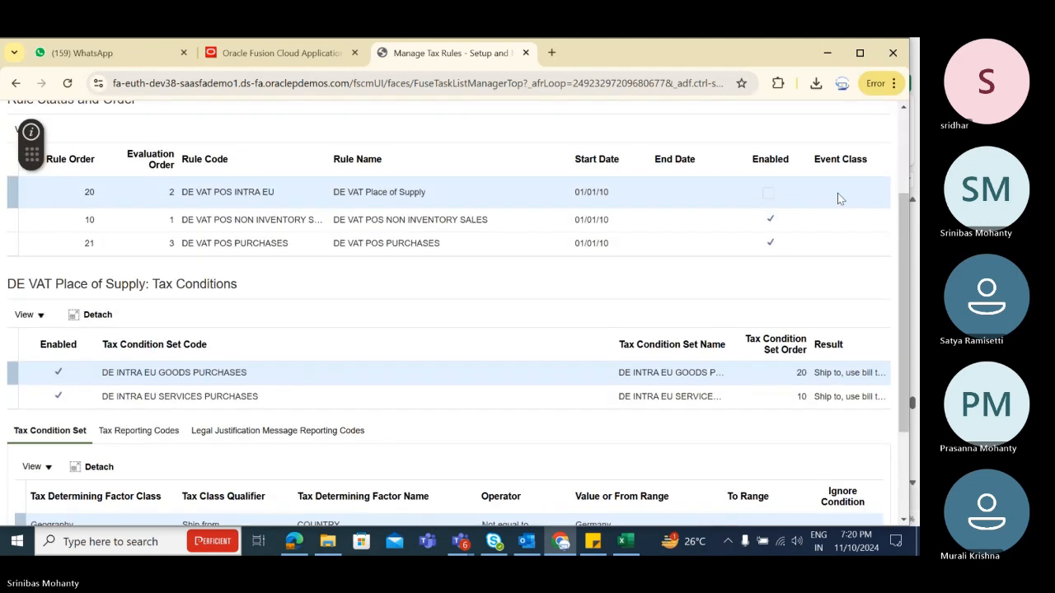
scroll(863, 205, up, 2)
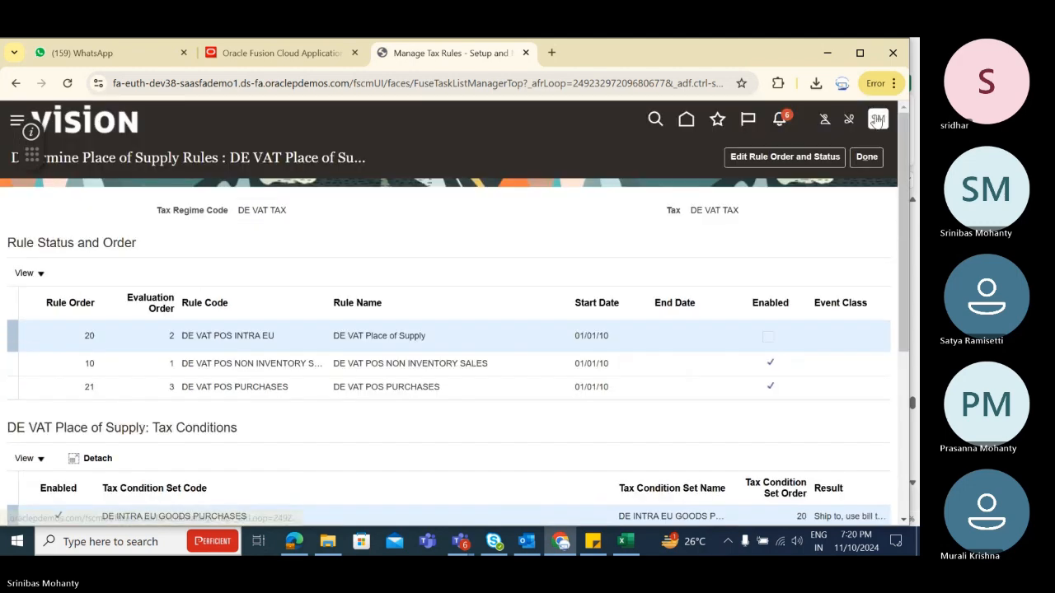
scroll(804, 232, down, 2)
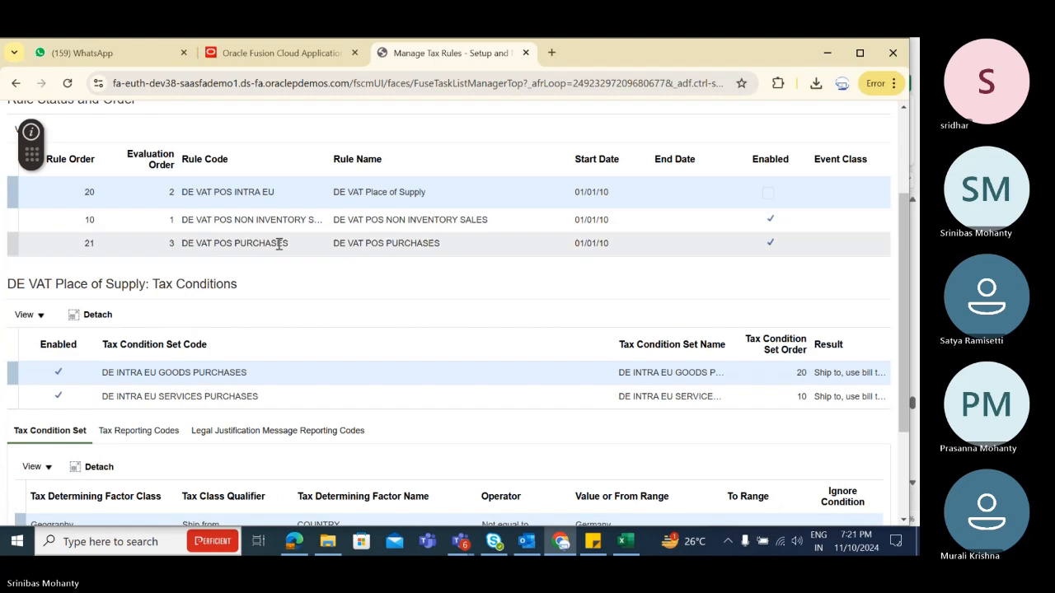
scroll(288, 218, down, 1)
scroll(290, 216, up, 2)
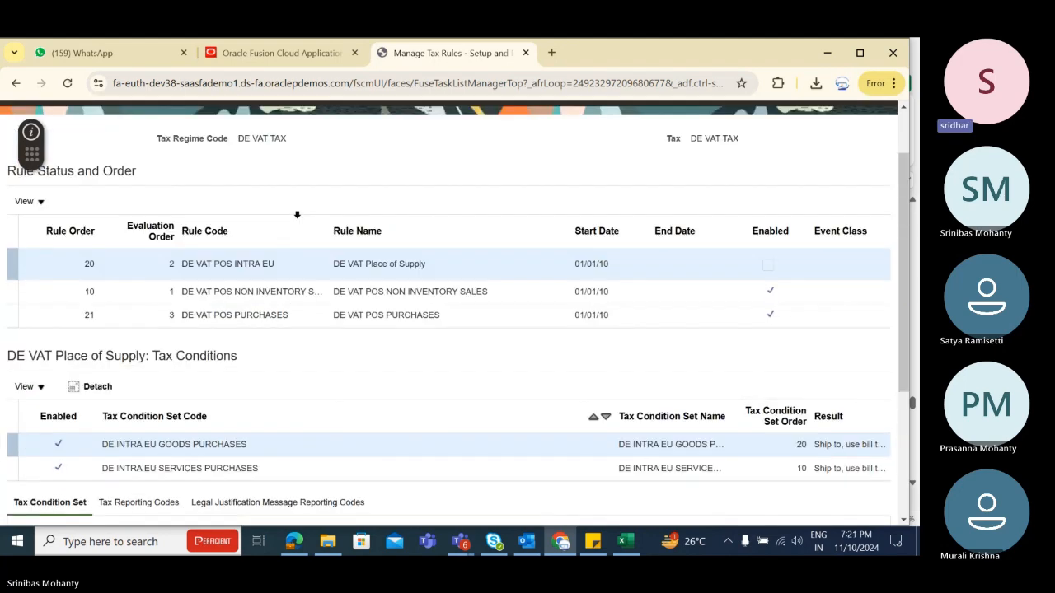
scroll(294, 211, down, 5)
scroll(360, 215, up, 5)
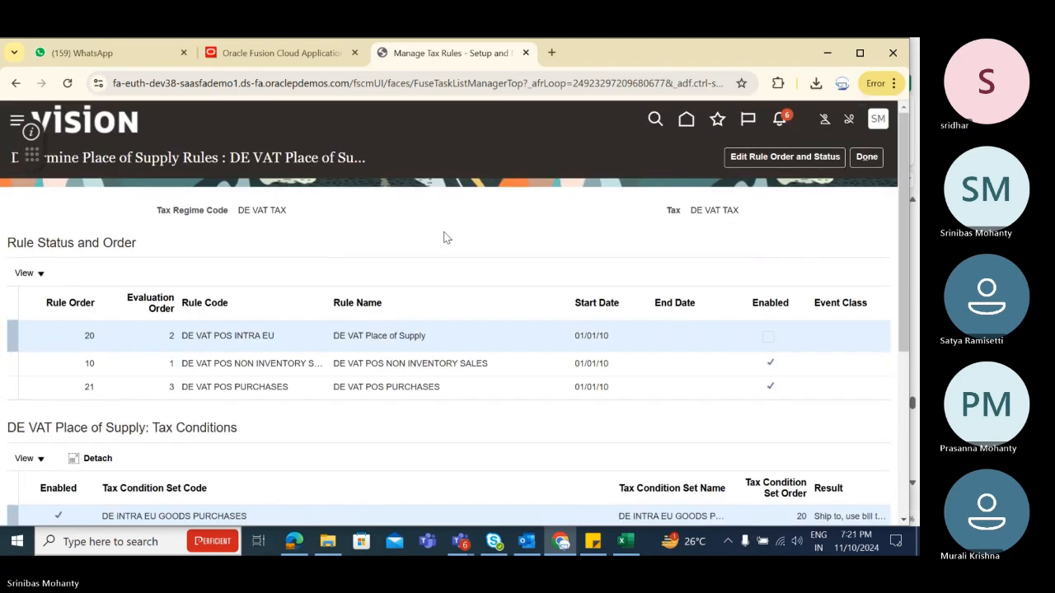
click(867, 156)
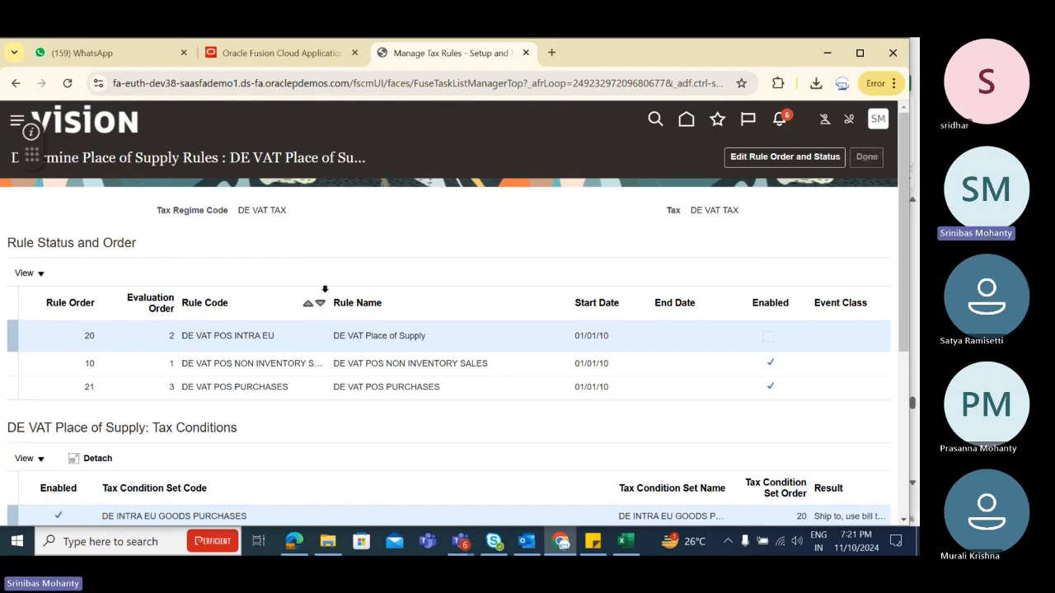
Step: Try to open DE_REDUCED_RATEPOS from the place of supply search results to review its rule status and order
scroll(365, 286, down, 4)
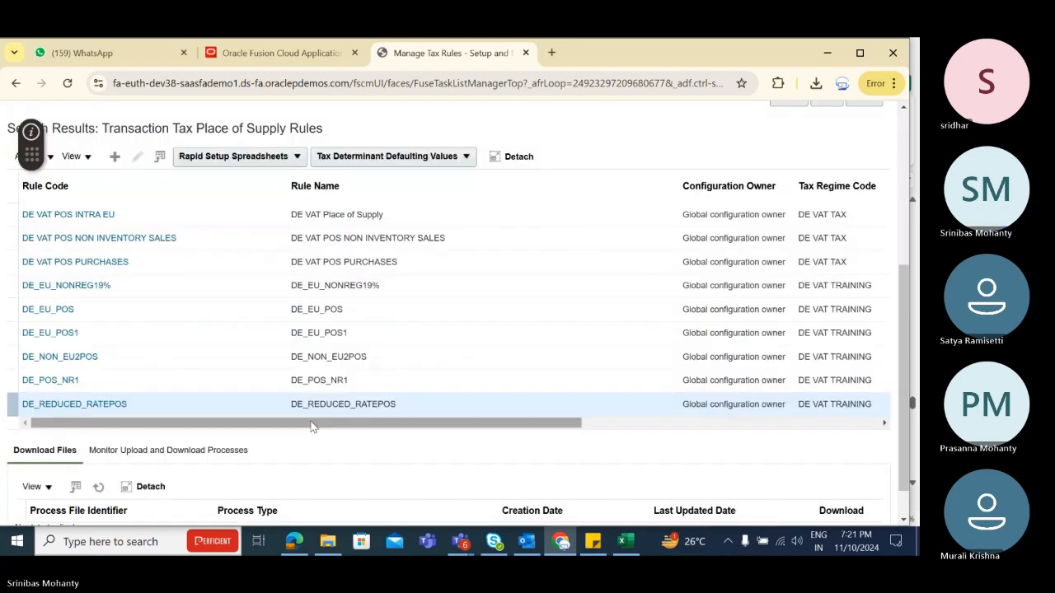
click(150, 406)
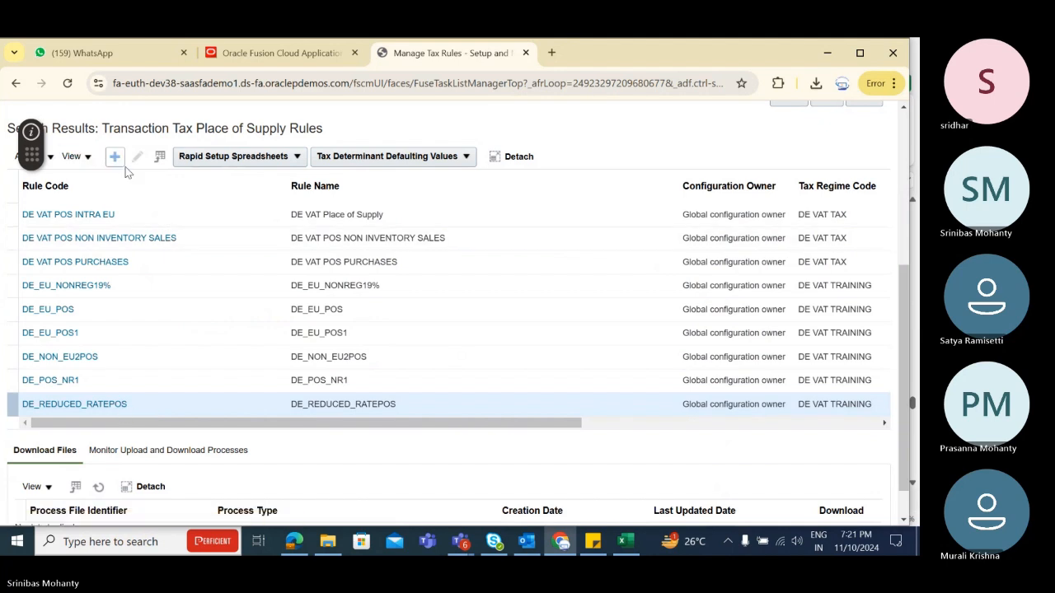
click(79, 405)
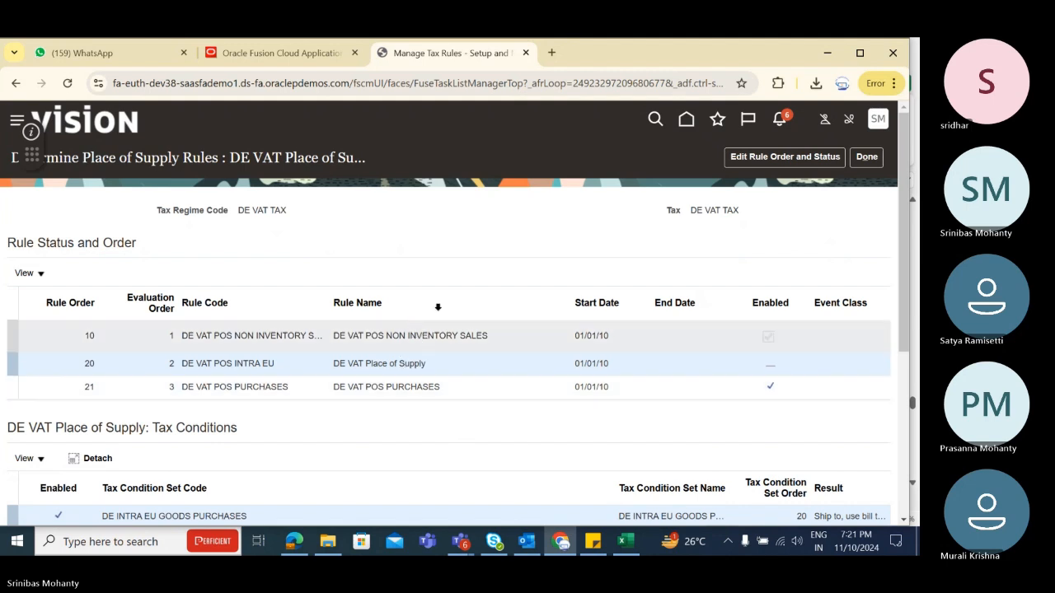
scroll(478, 270, down, 1)
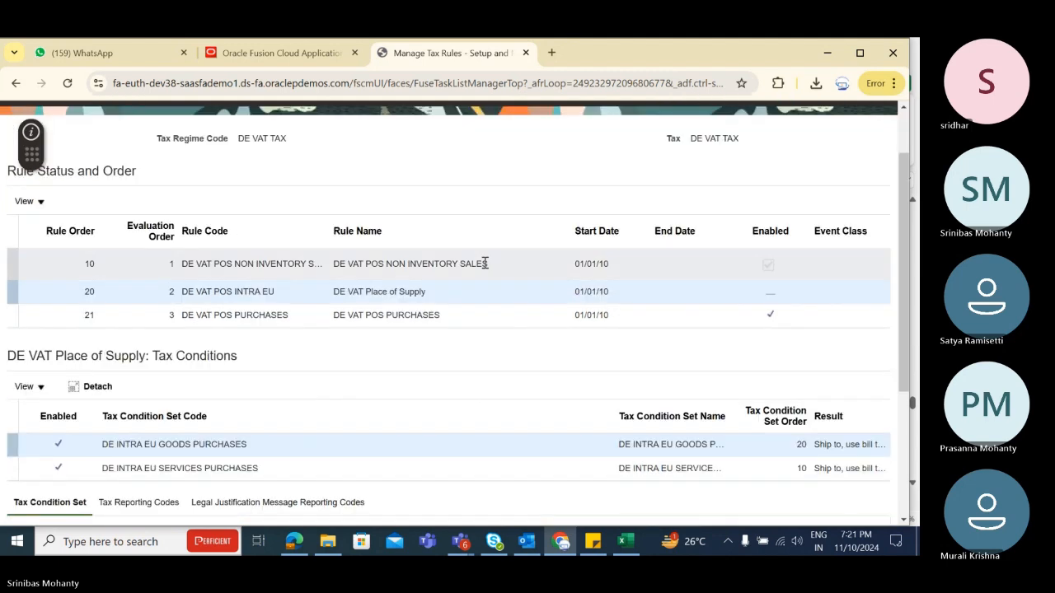
Step: Close the DE VAT Place of Supply details and open the DE_REDUCED_RATEPOS rule from the place of supply search results
scroll(854, 149, up, 1)
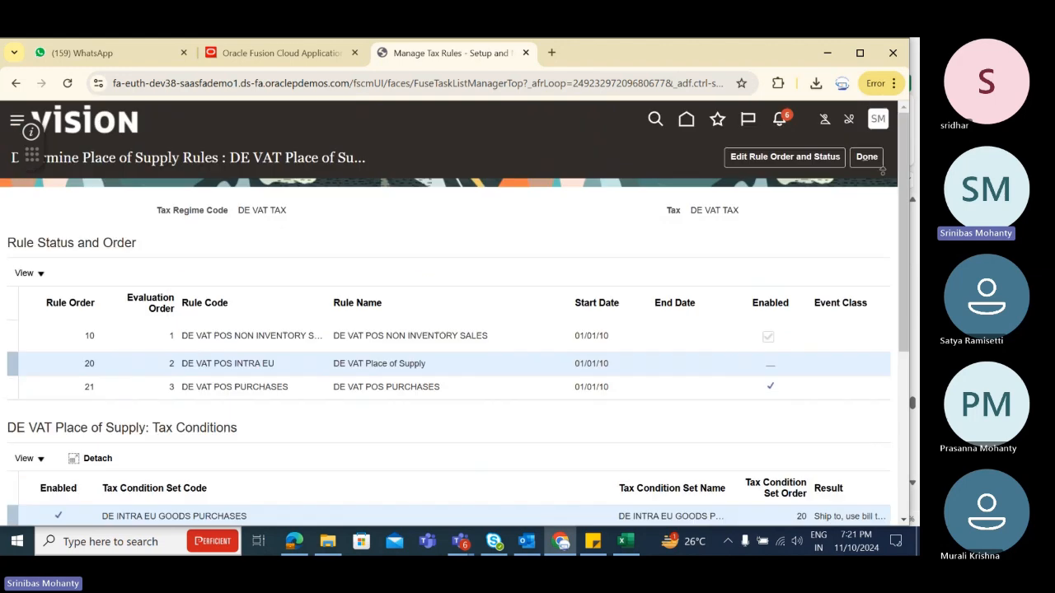
click(866, 157)
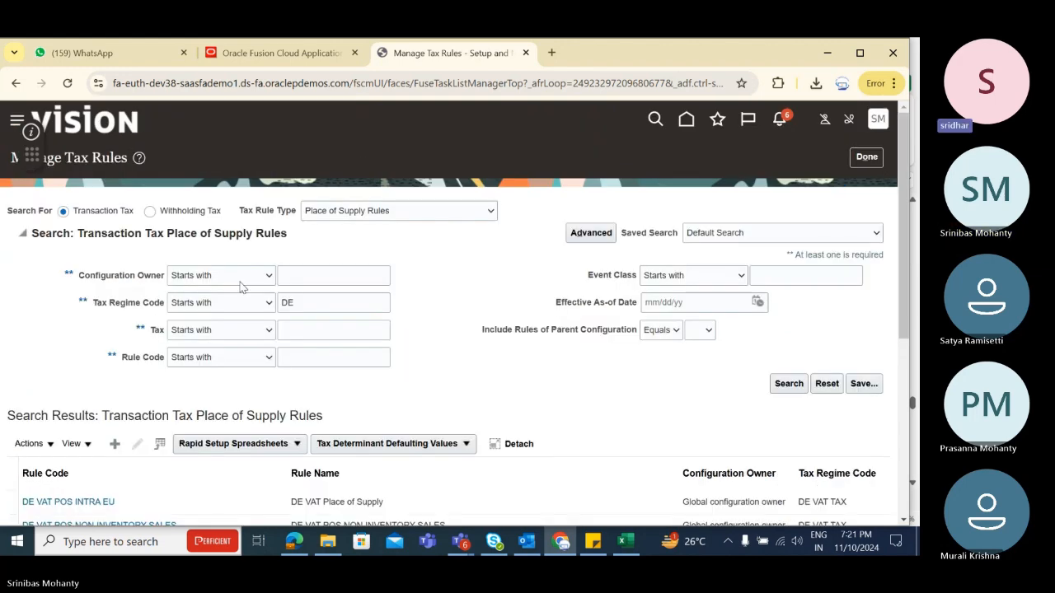
scroll(319, 301, down, 1)
scroll(324, 305, down, 2)
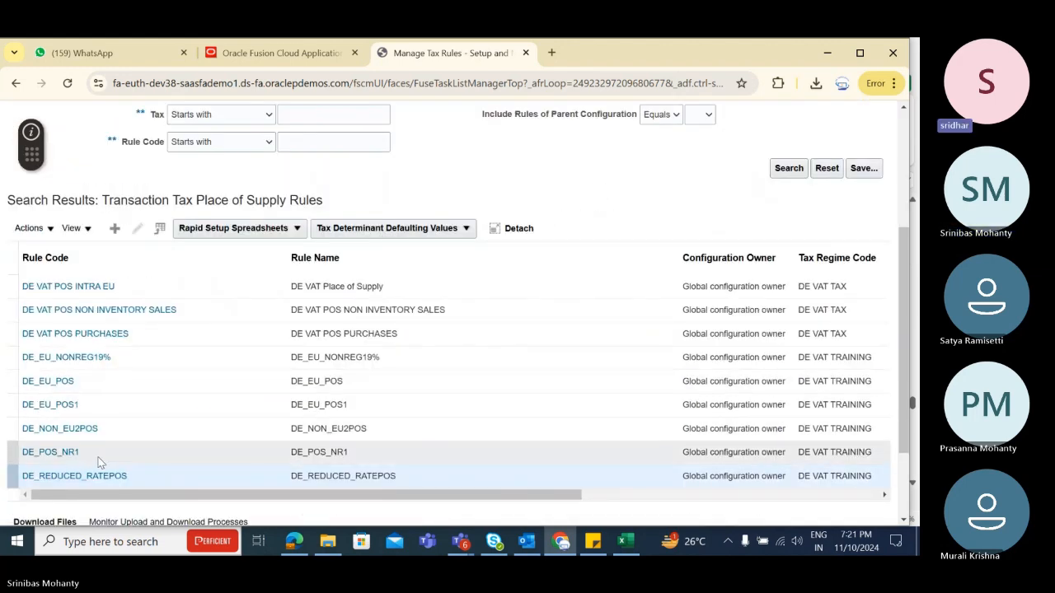
click(98, 461)
scroll(99, 463, down, 2)
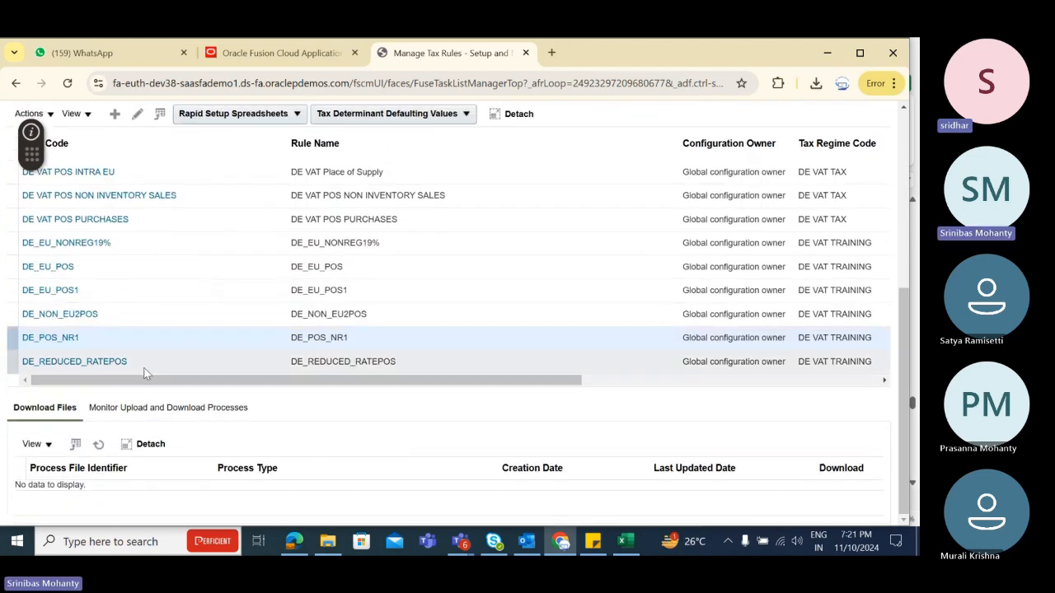
click(141, 363)
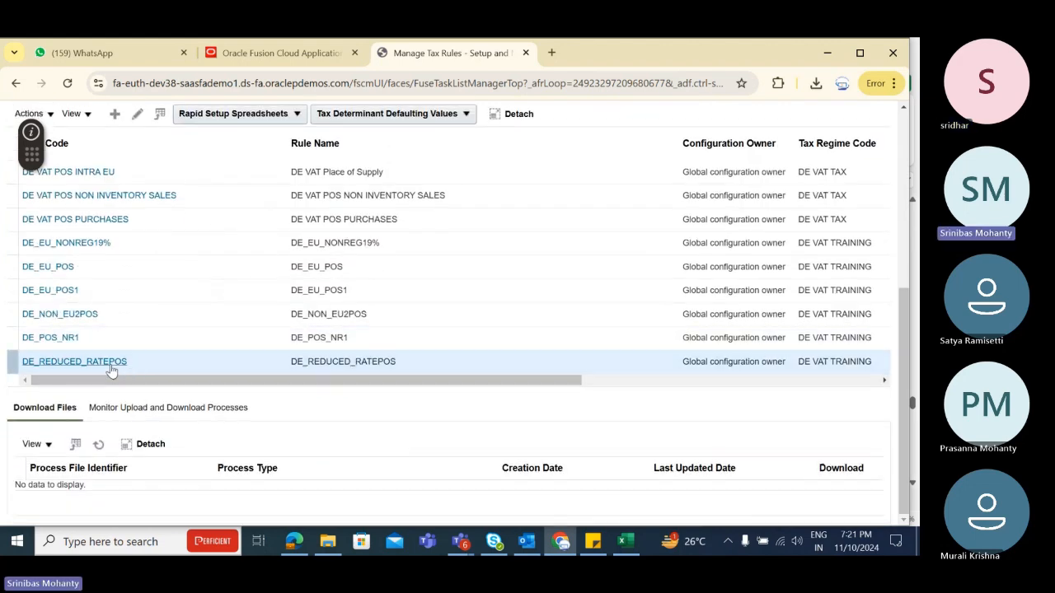
click(110, 361)
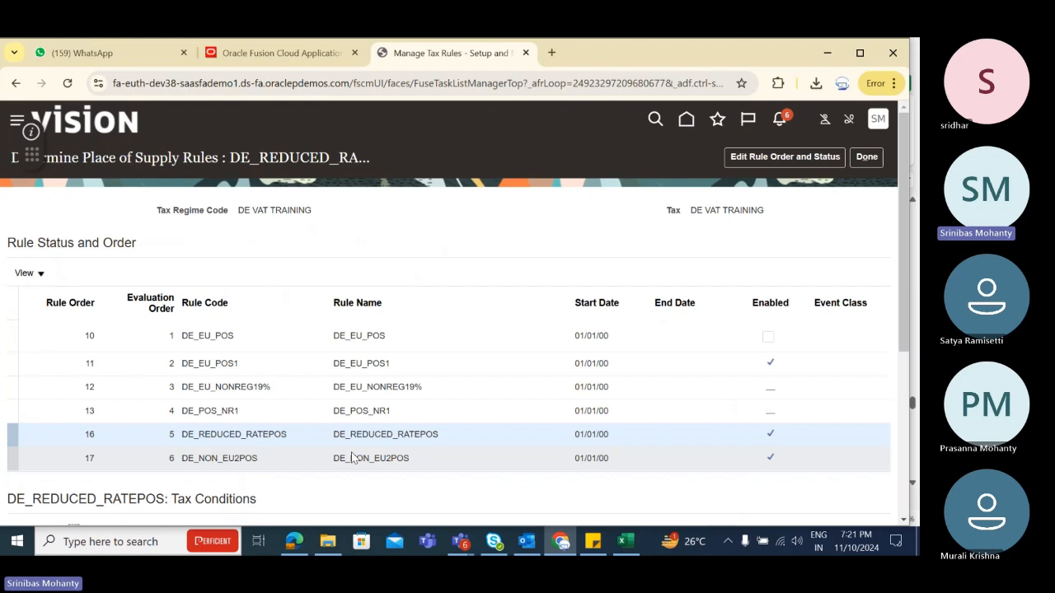
Step: Review the rule order, tax condition set and Bill from result of DE_REDUCED_RATEPOS, and close its details
scroll(528, 194, down, 3)
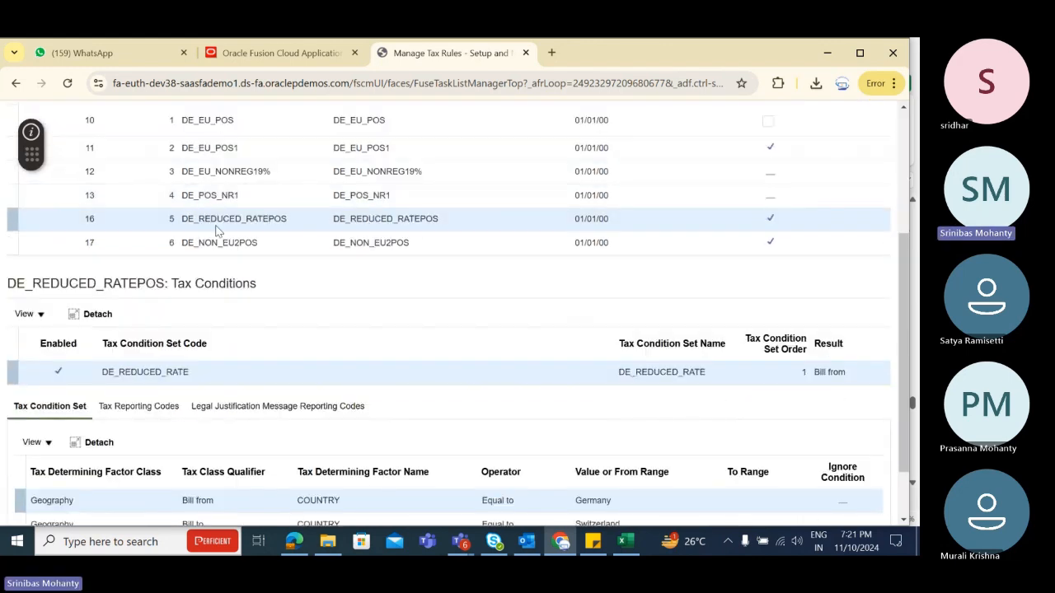
click(145, 221)
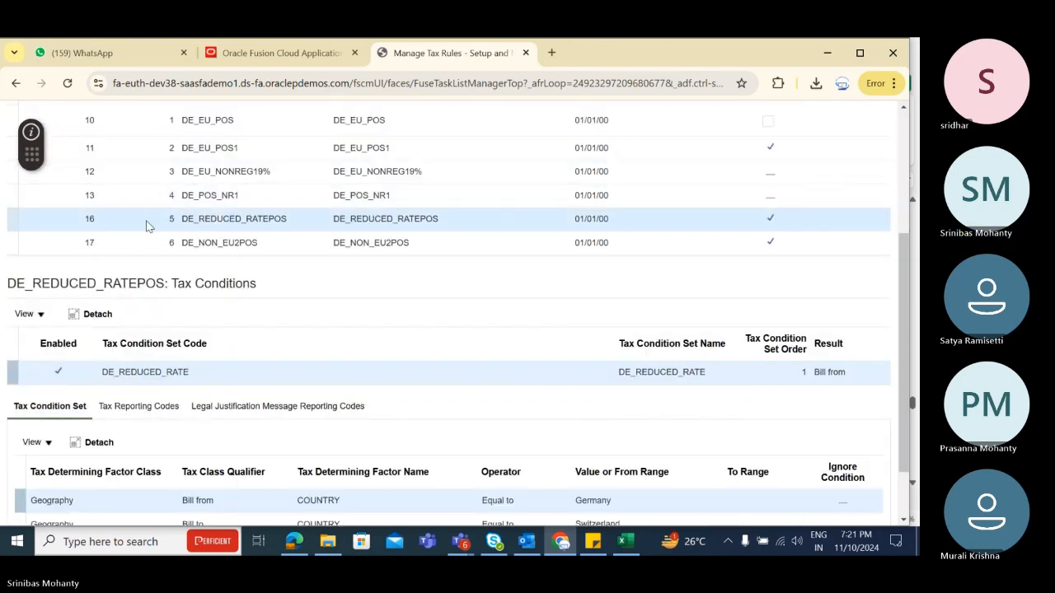
scroll(531, 278, down, 1)
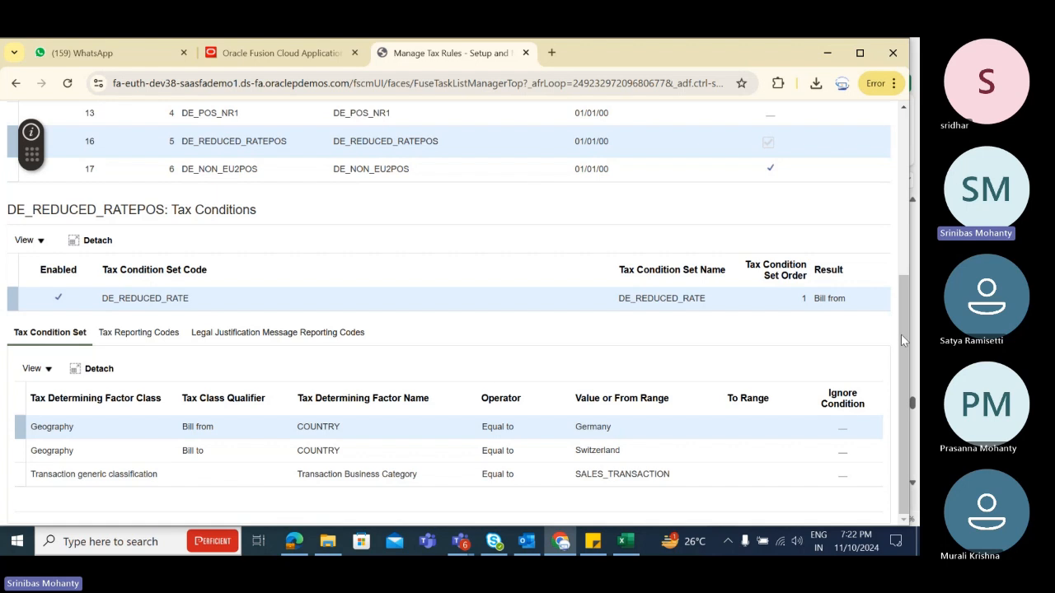
scroll(901, 334, up, 3)
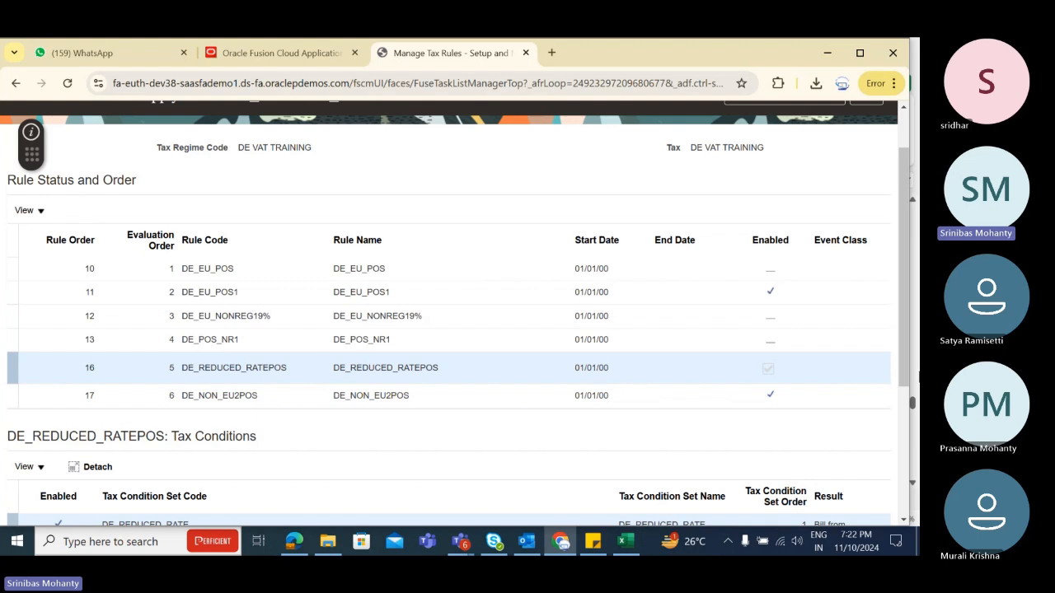
scroll(902, 359, down, 3)
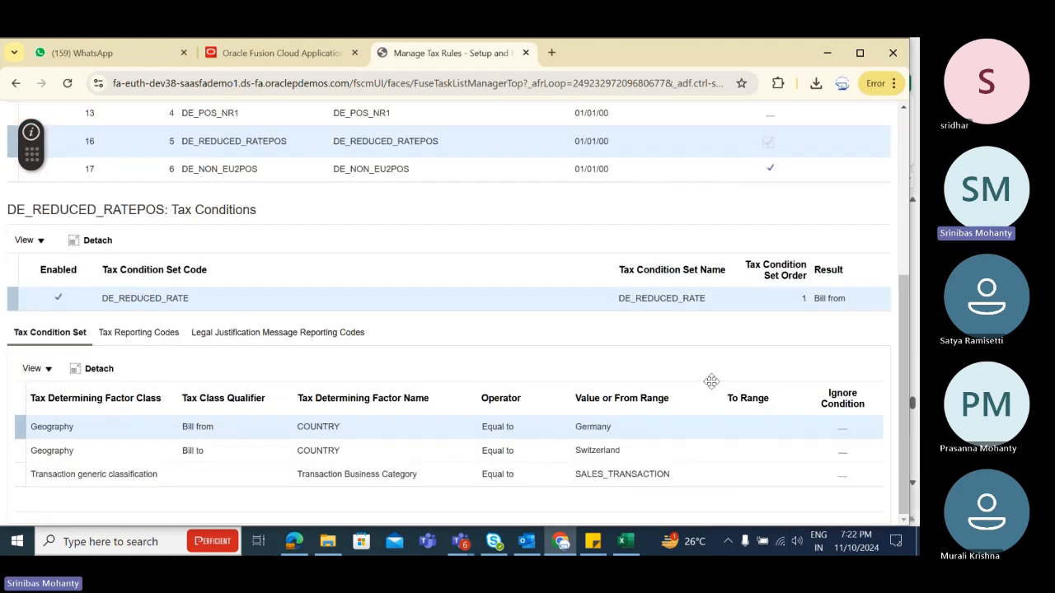
drag(814, 300, 853, 307)
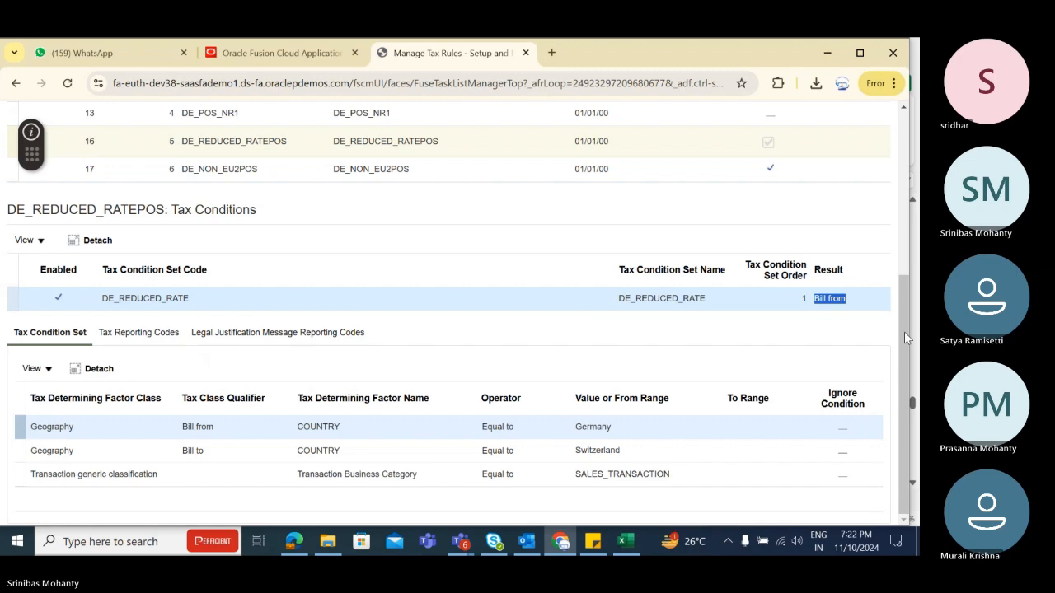
scroll(905, 331, up, 4)
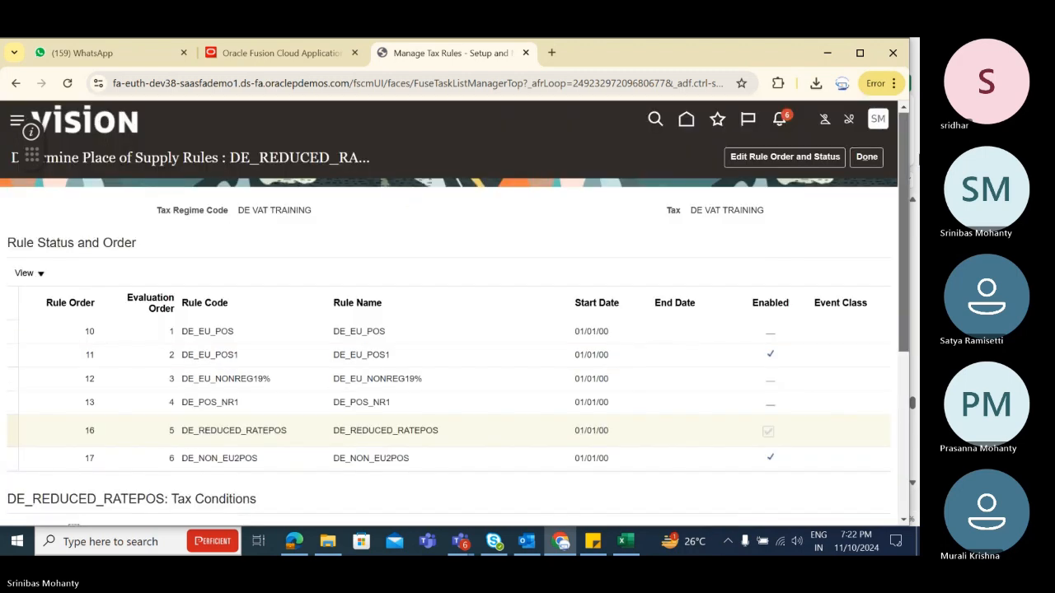
click(878, 159)
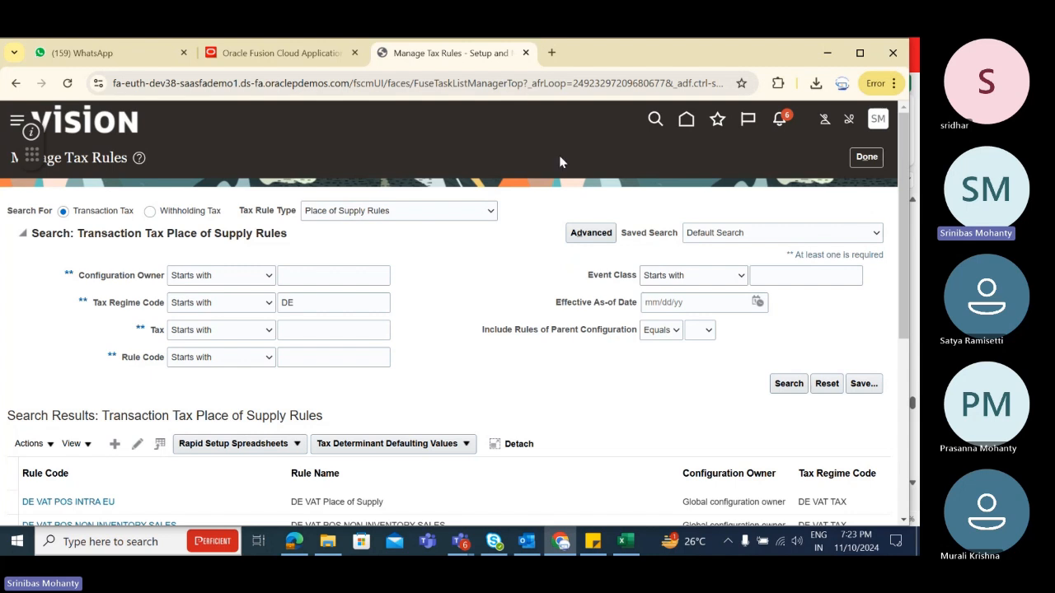
Step: Leave Manage Tax Rules, search the setup tasks for "Manage Sim" and open the tax simulator transactions task
click(867, 157)
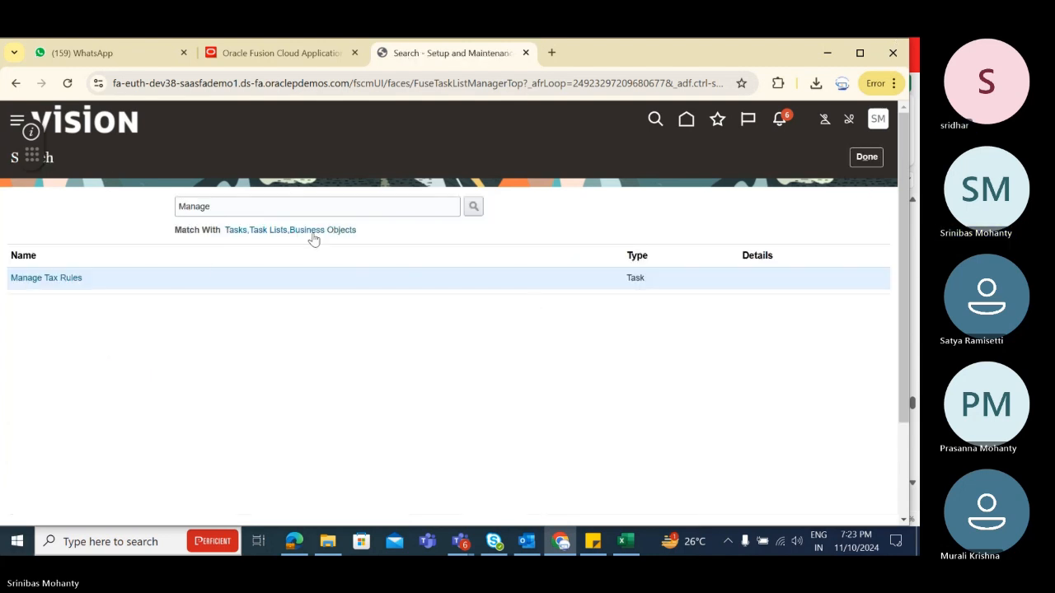
click(266, 208)
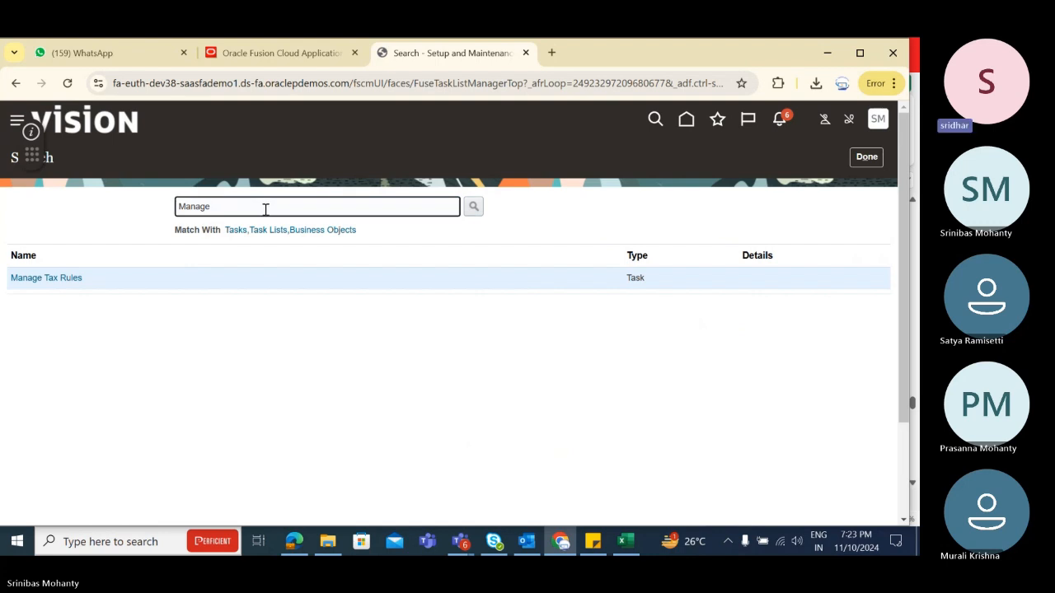
text(Simp)
key(BackSpace)
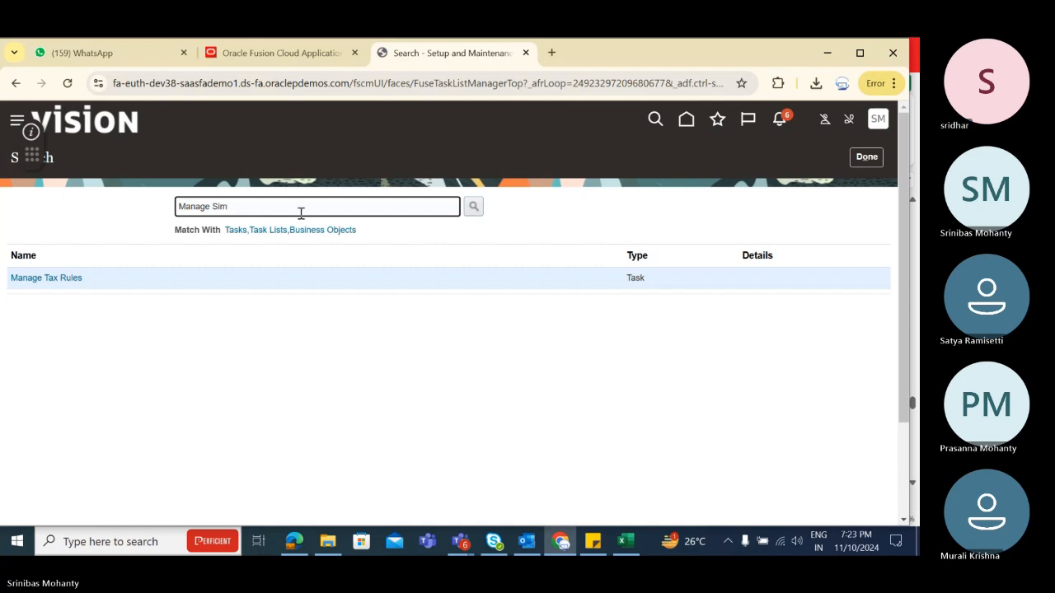
click(474, 207)
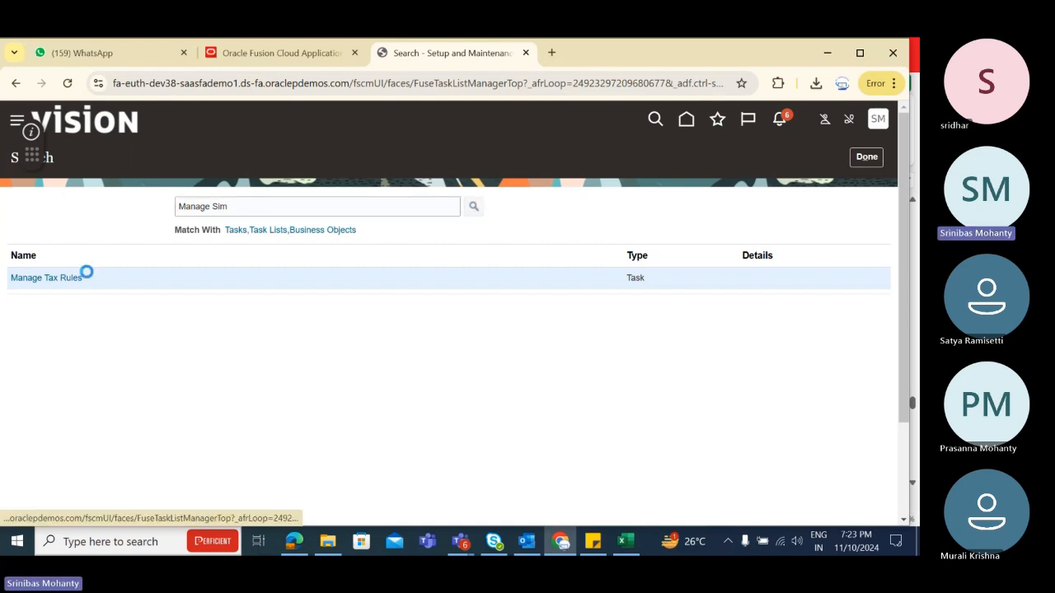
click(99, 278)
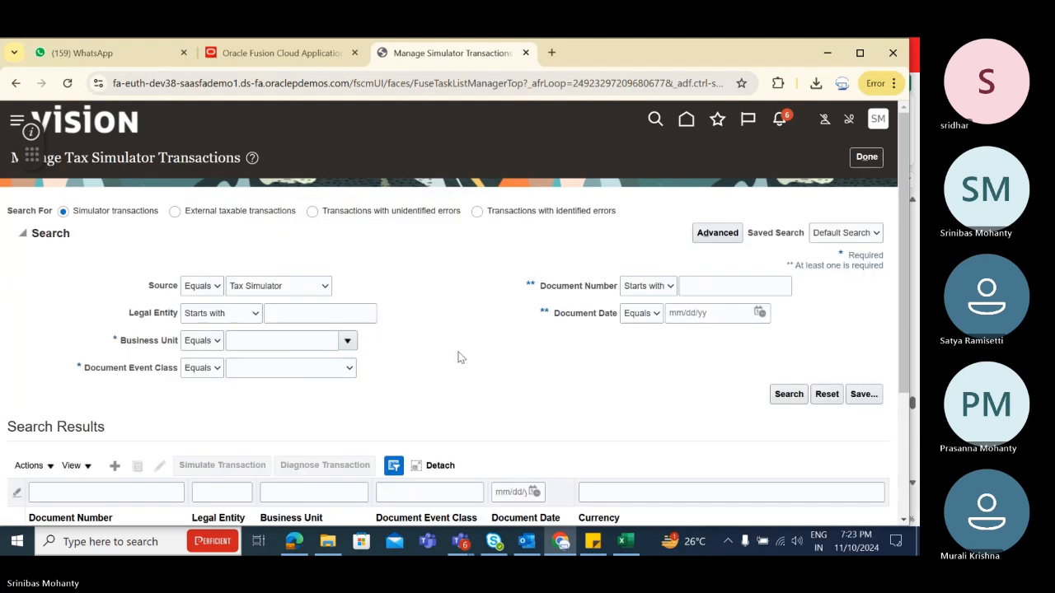
Step: Search simulator transactions for Germany Business Unit, document event class Sales invoice and document numbers starting with DE
click(351, 315)
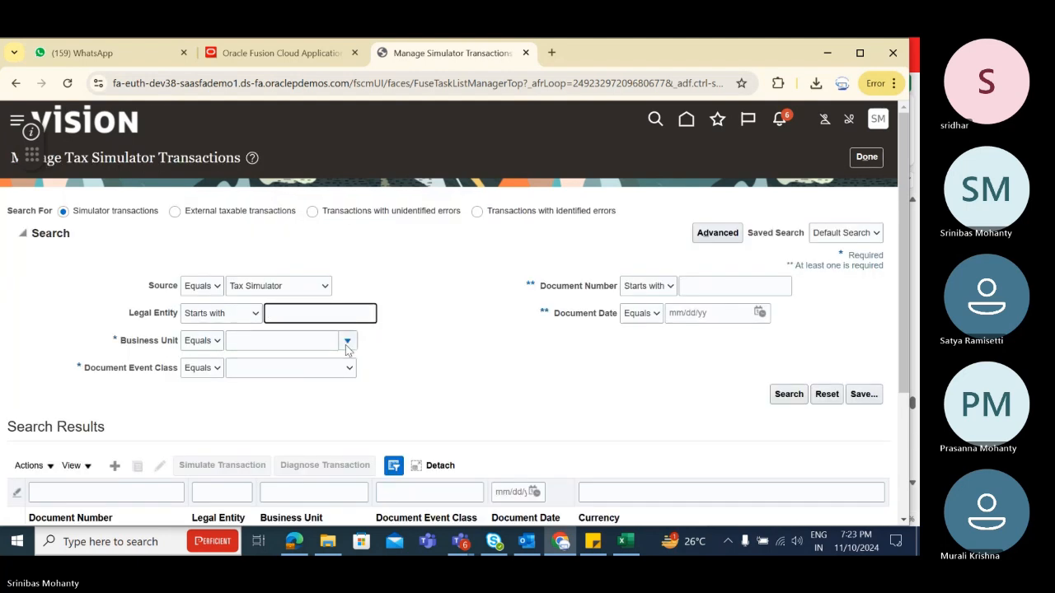
click(347, 340)
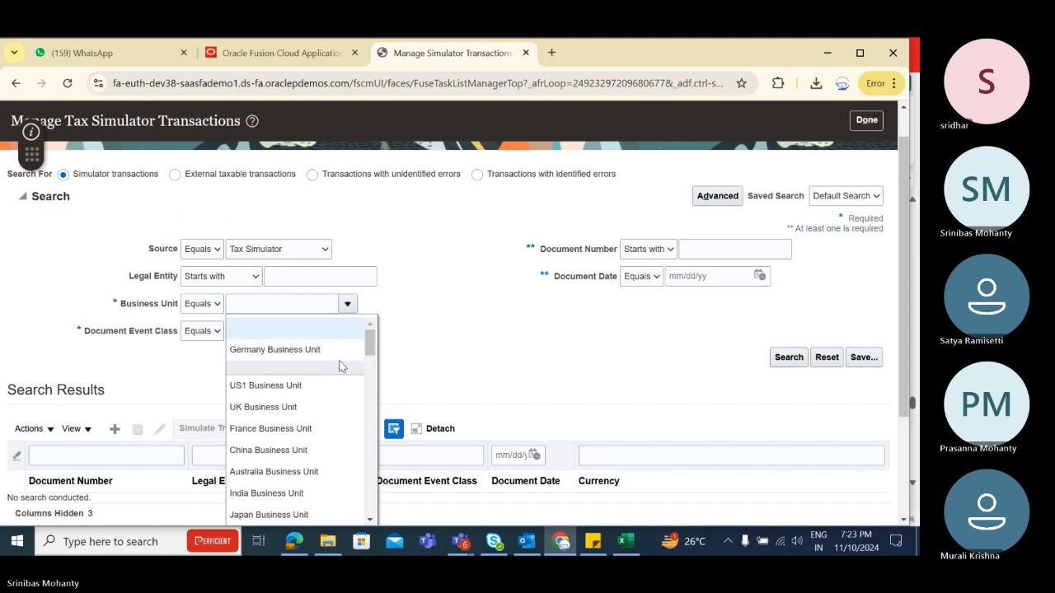
click(295, 355)
scroll(289, 283, down, 1)
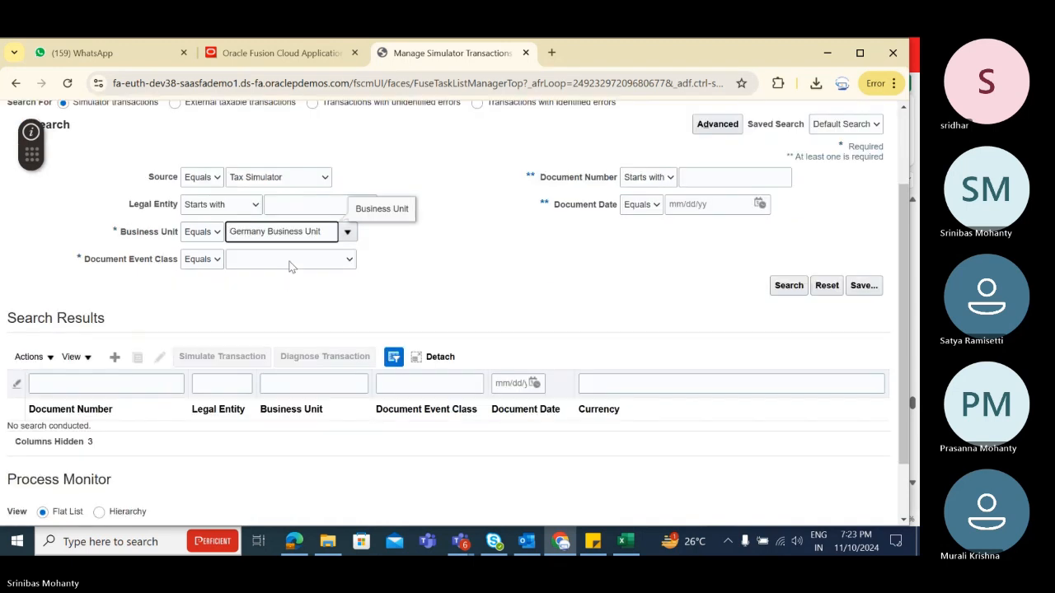
click(290, 262)
click(272, 320)
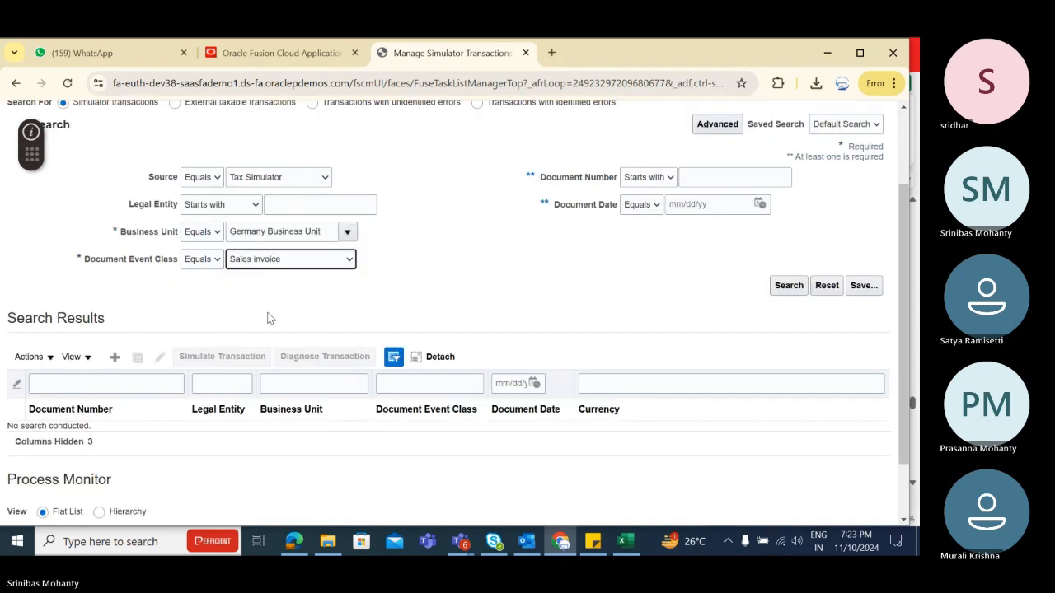
click(739, 175)
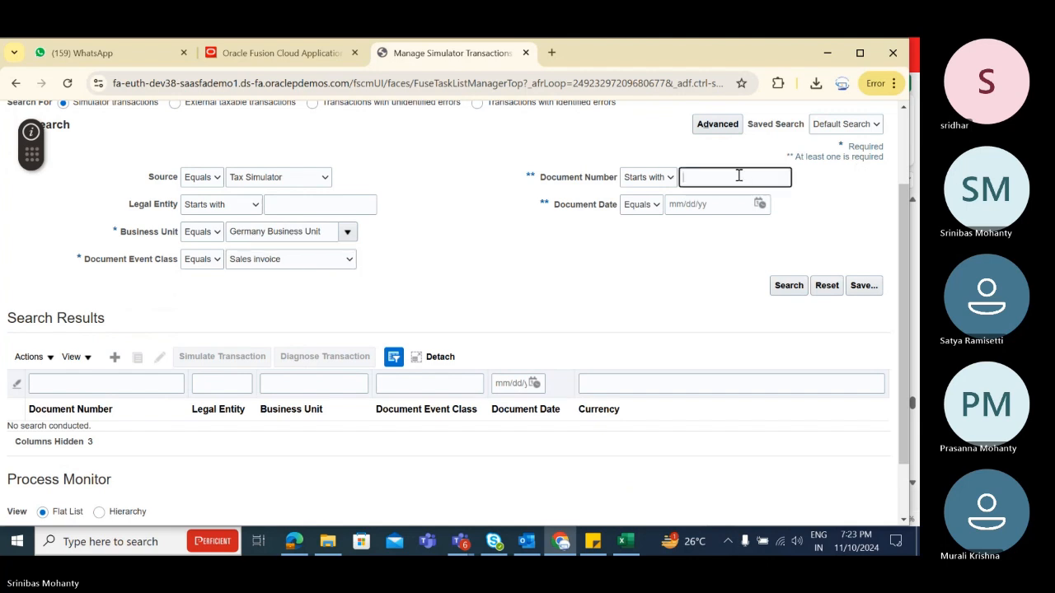
text(DE)
click(775, 286)
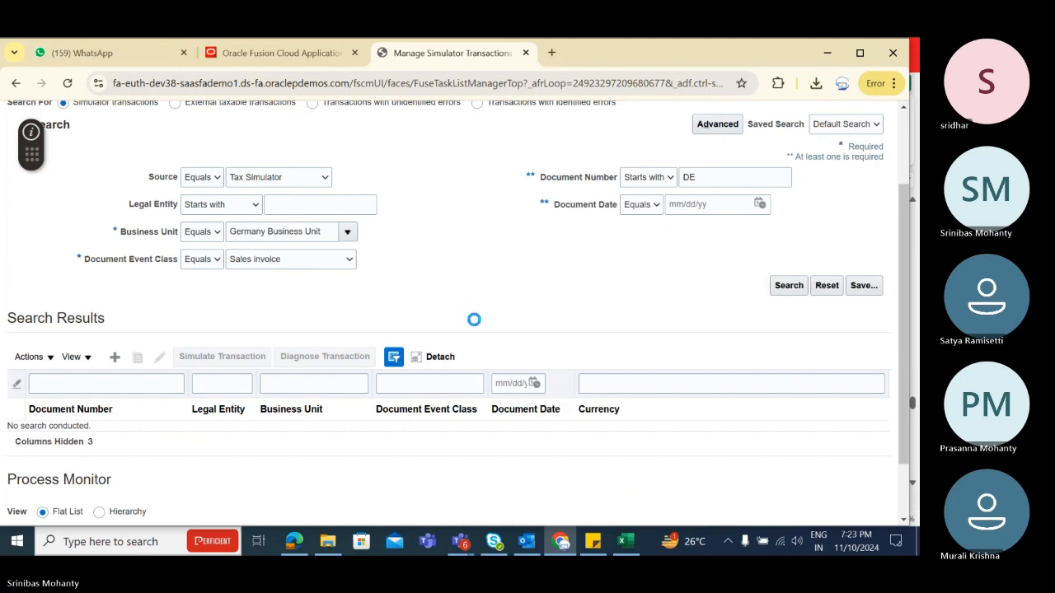
scroll(474, 319, down, 1)
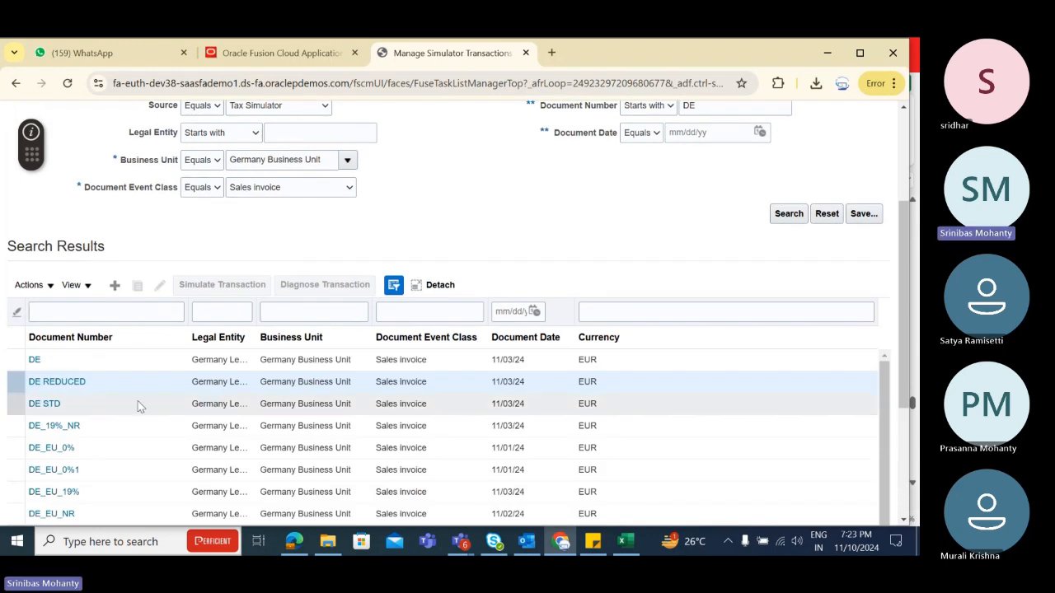
click(56, 382)
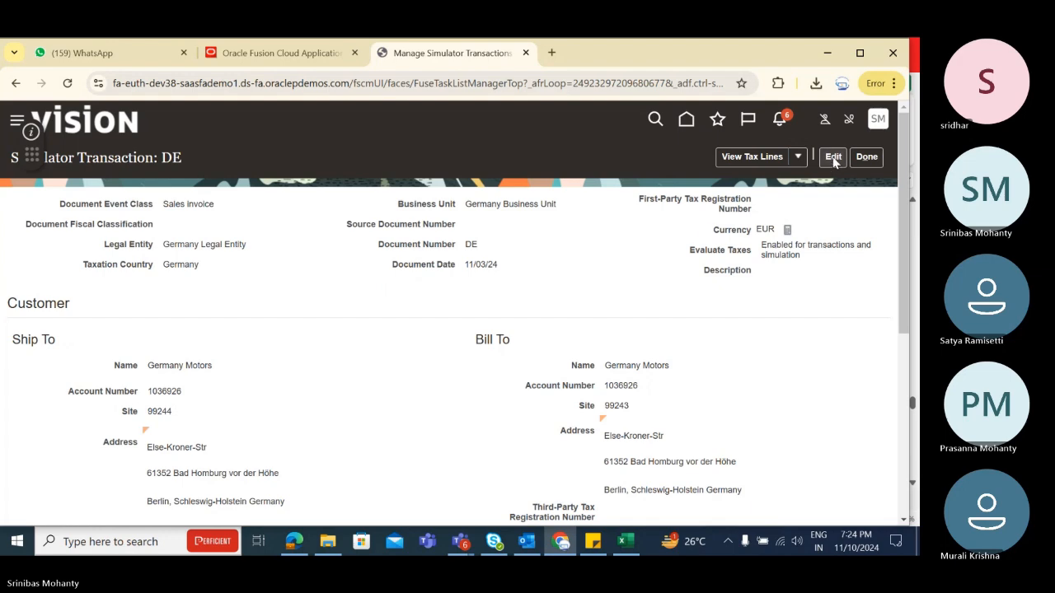
click(833, 158)
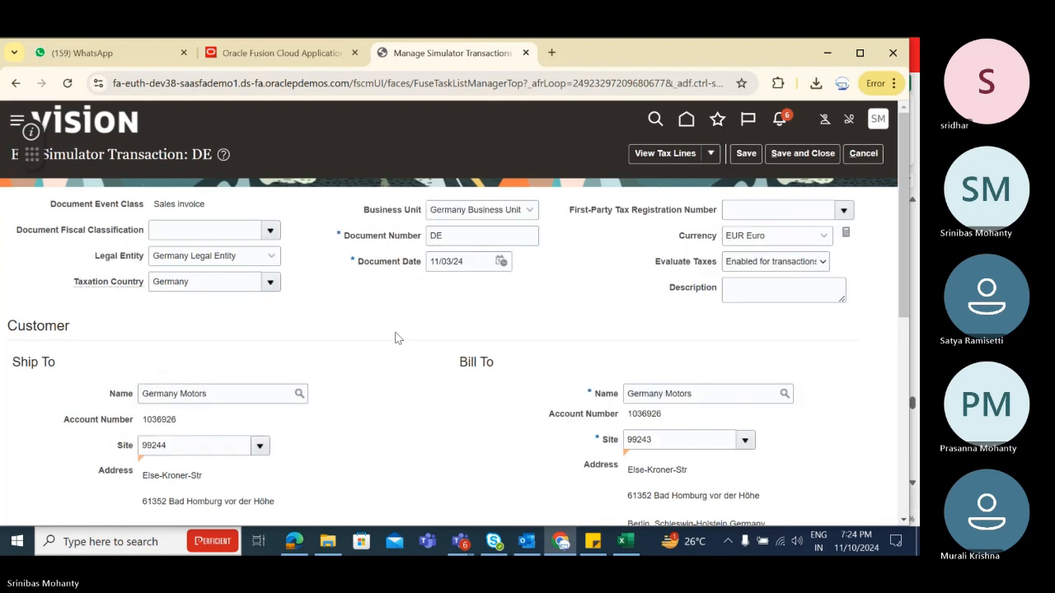
scroll(395, 338, down, 5)
click(121, 395)
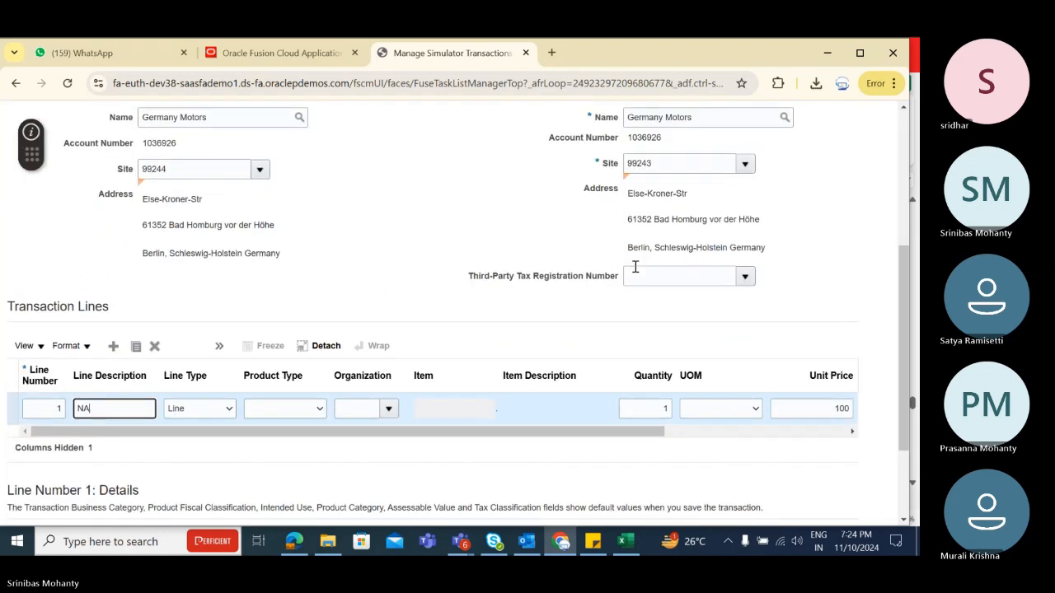
scroll(635, 267, up, 5)
click(865, 154)
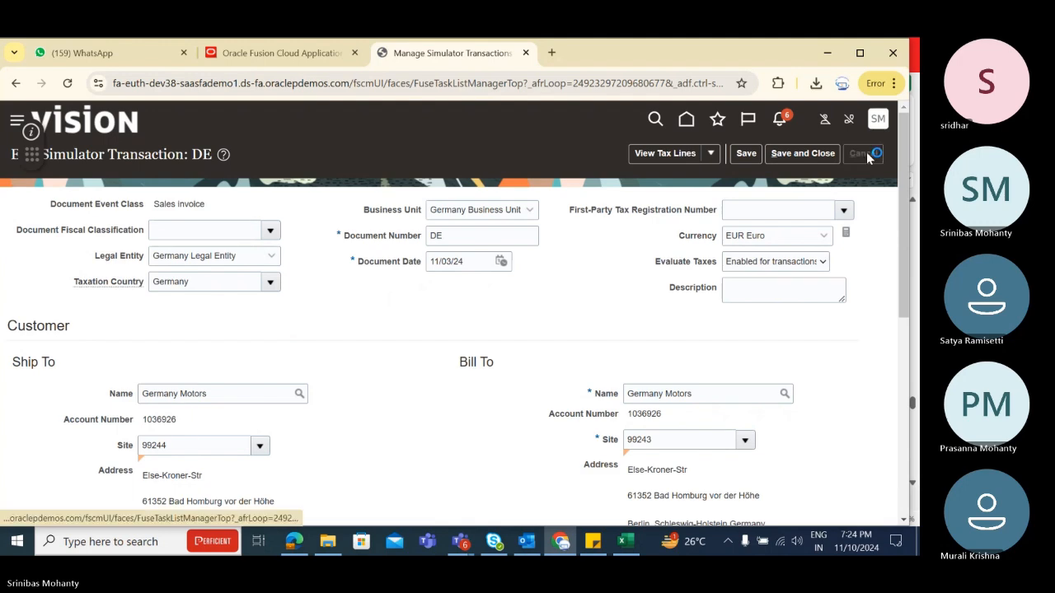
Step: Open the DE REDUCED simulator transaction from the search results and review its customer details and transaction line
scroll(225, 364, down, 5)
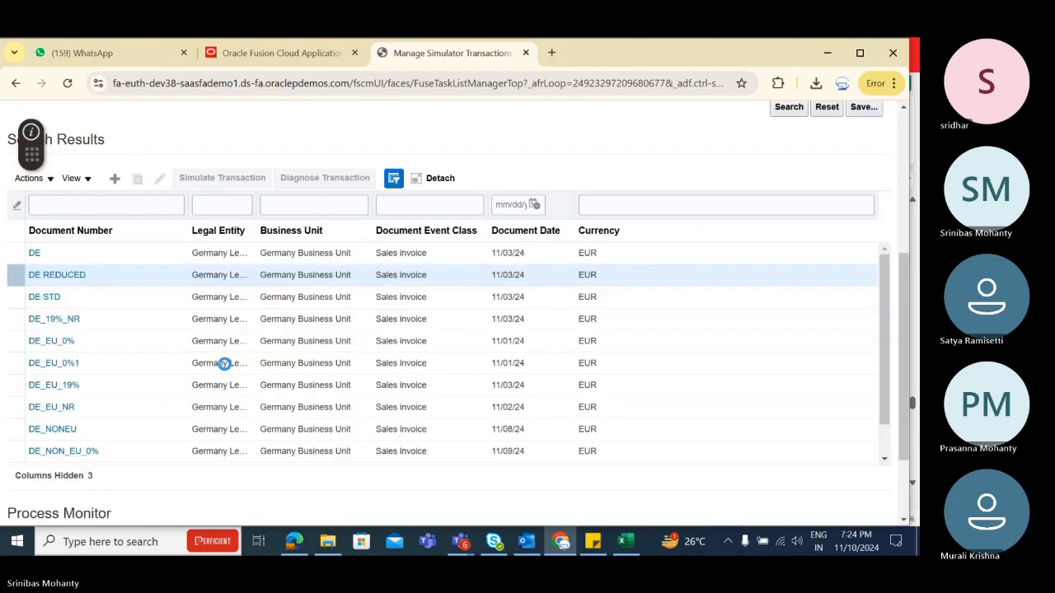
click(76, 253)
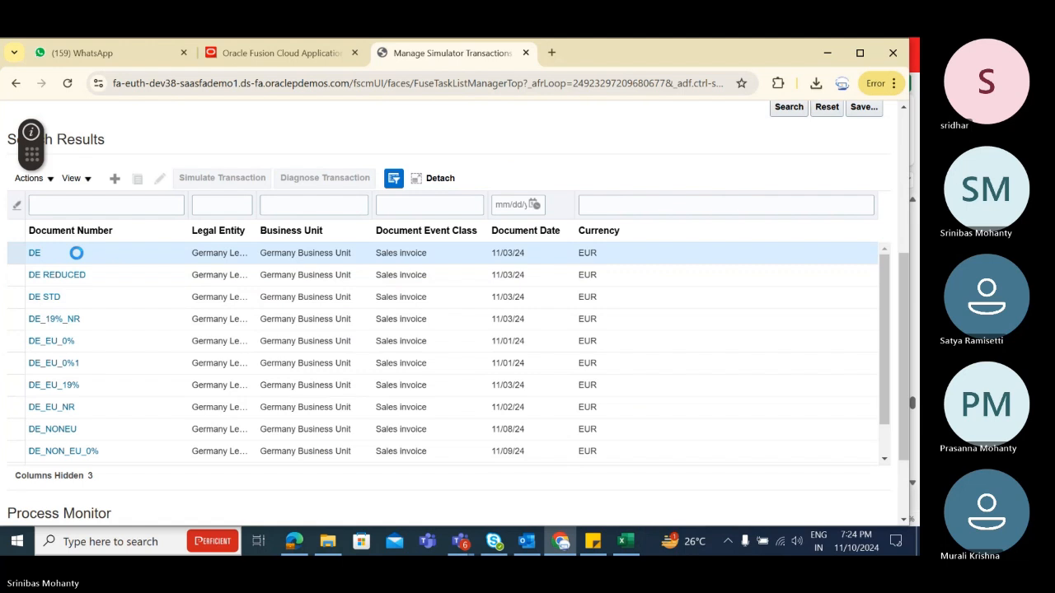
click(92, 275)
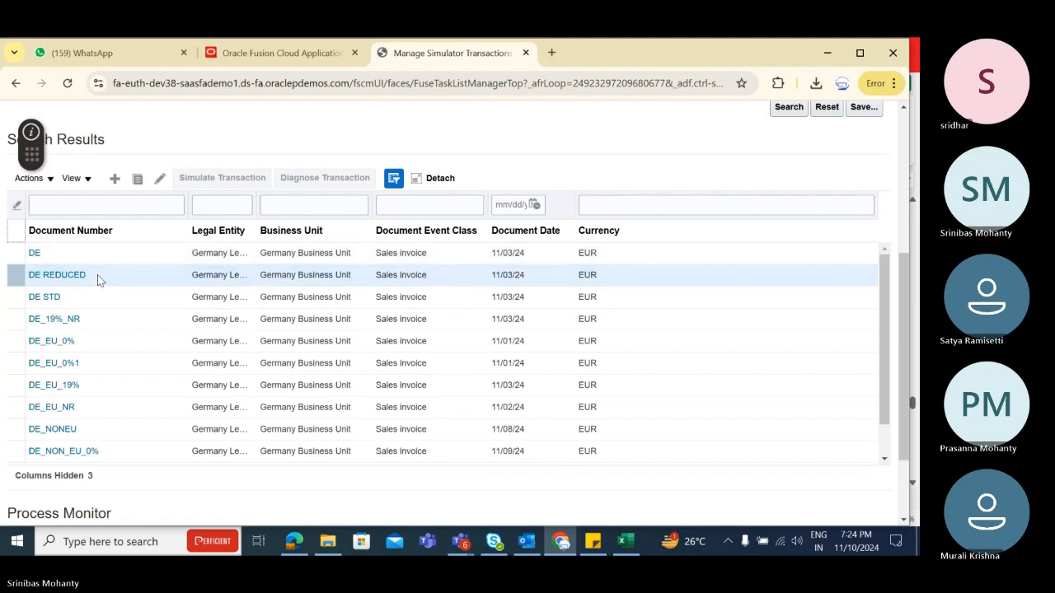
click(83, 276)
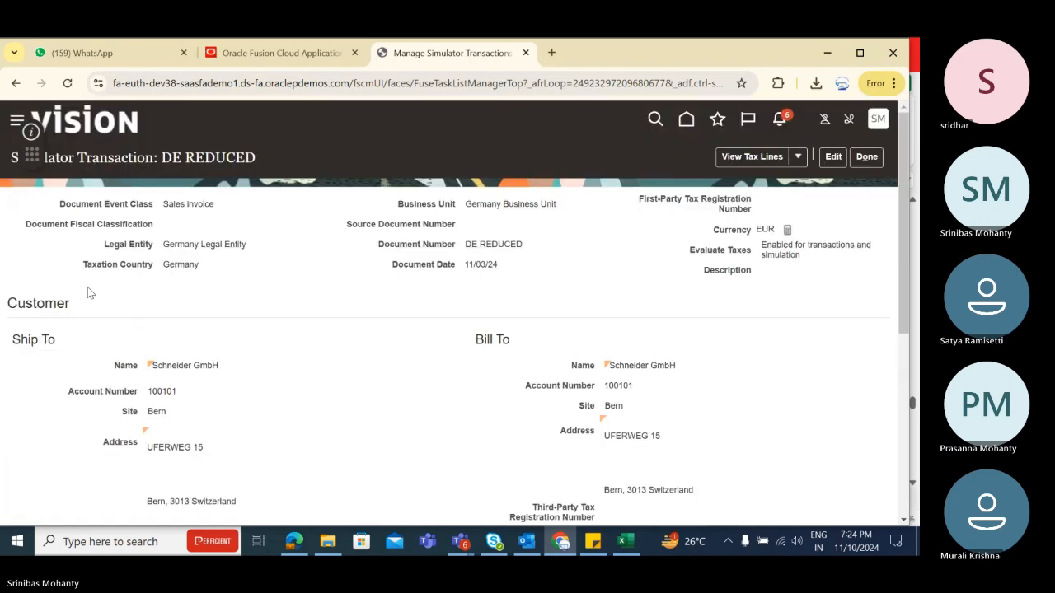
scroll(719, 261, down, 1)
scroll(719, 261, down, 2)
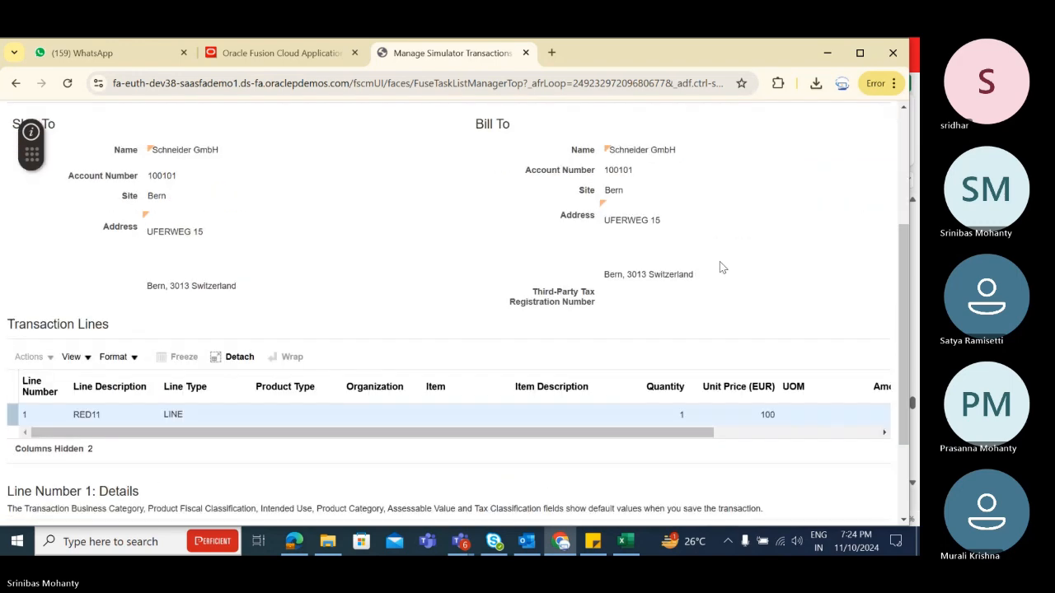
Step: Edit the DE REDUCED simulator transaction, set the description of transaction line 1 to RED and save
scroll(720, 261, up, 3)
click(833, 156)
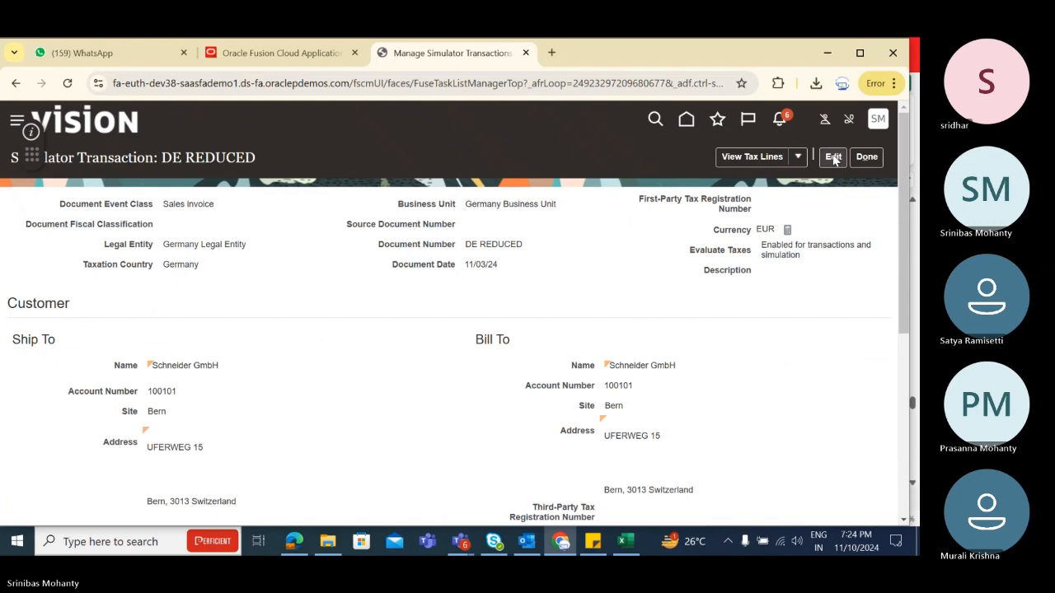
scroll(418, 283, down, 4)
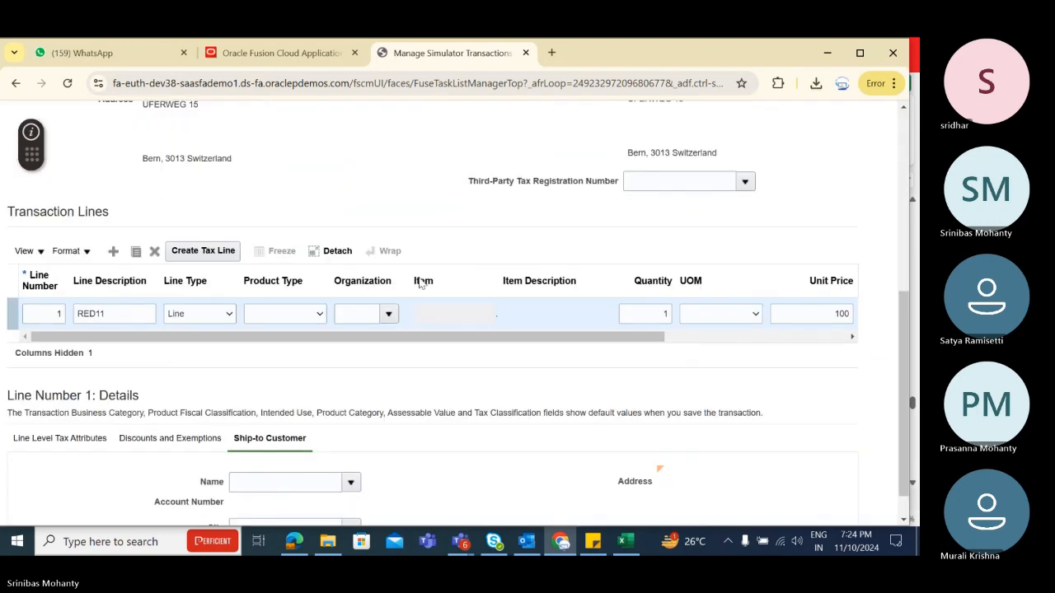
click(131, 273)
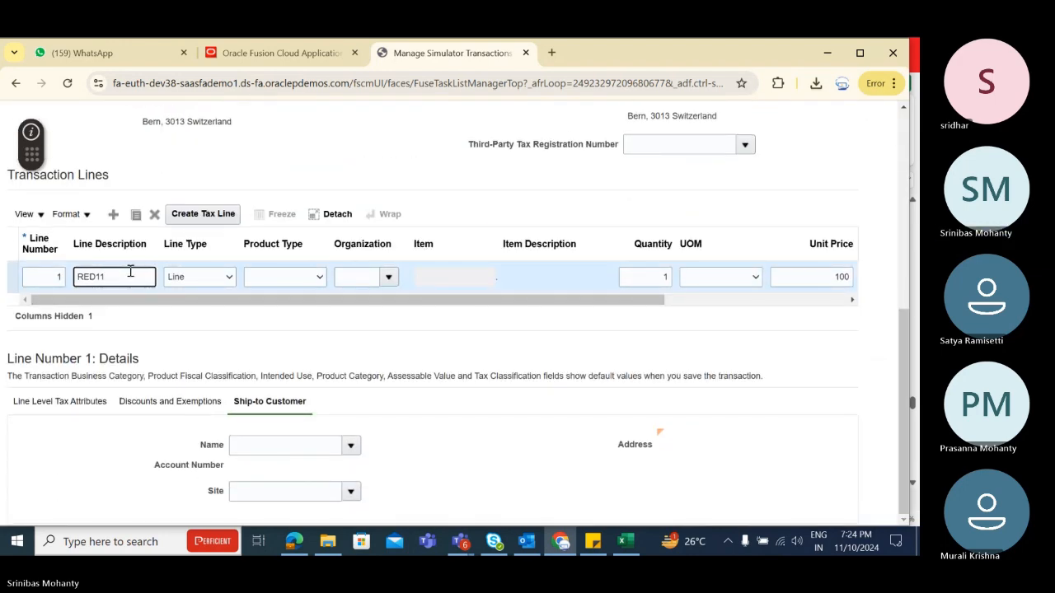
key(BackSpace)
key(BackSpace)
scroll(804, 168, up, 5)
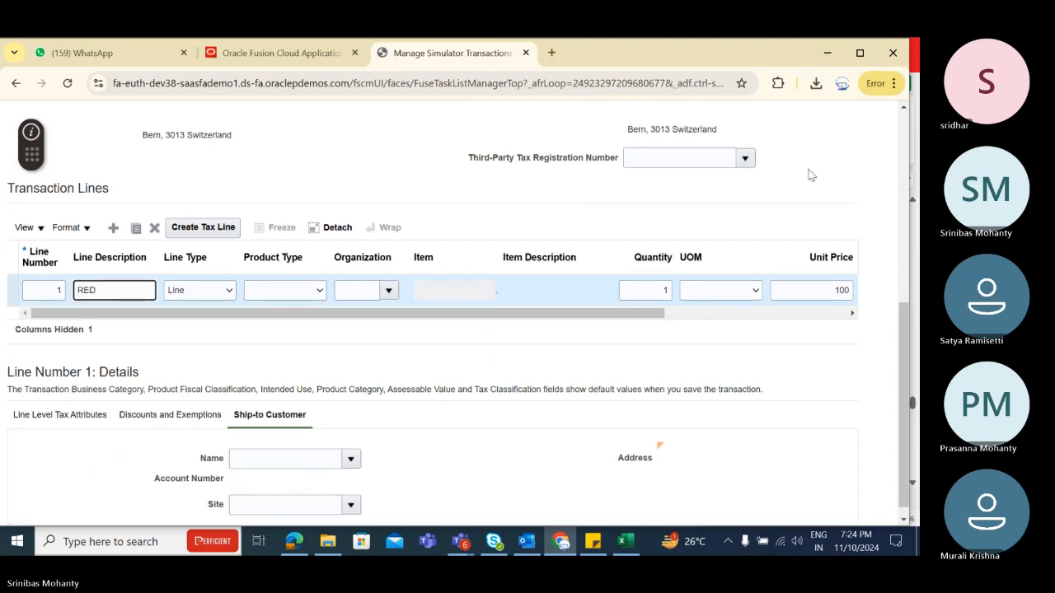
click(746, 153)
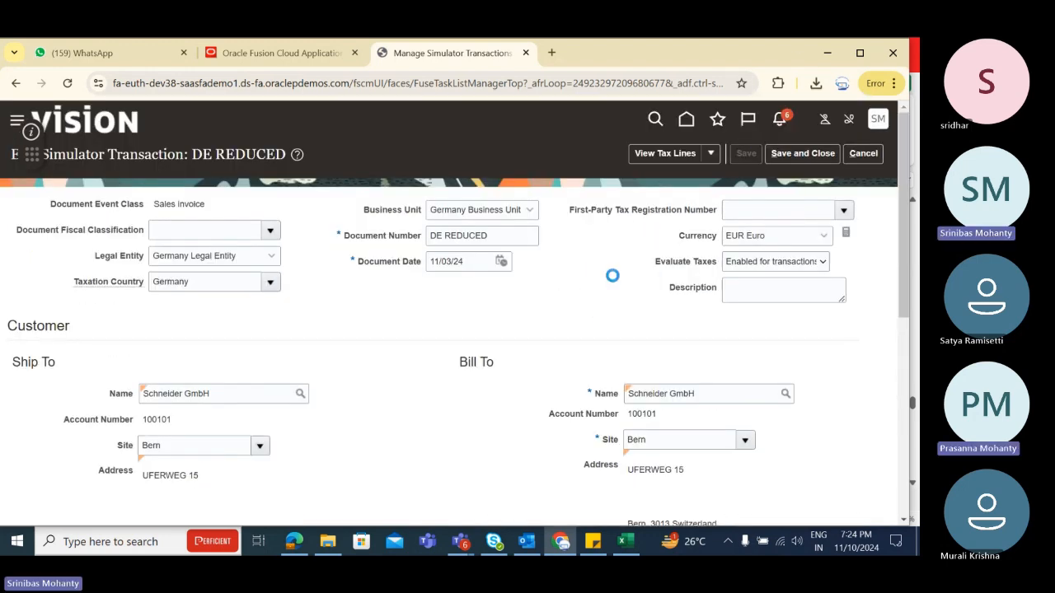
Step: View the tax lines of the DE REDUCED transaction and review the tax rate code applied to line 1
click(671, 154)
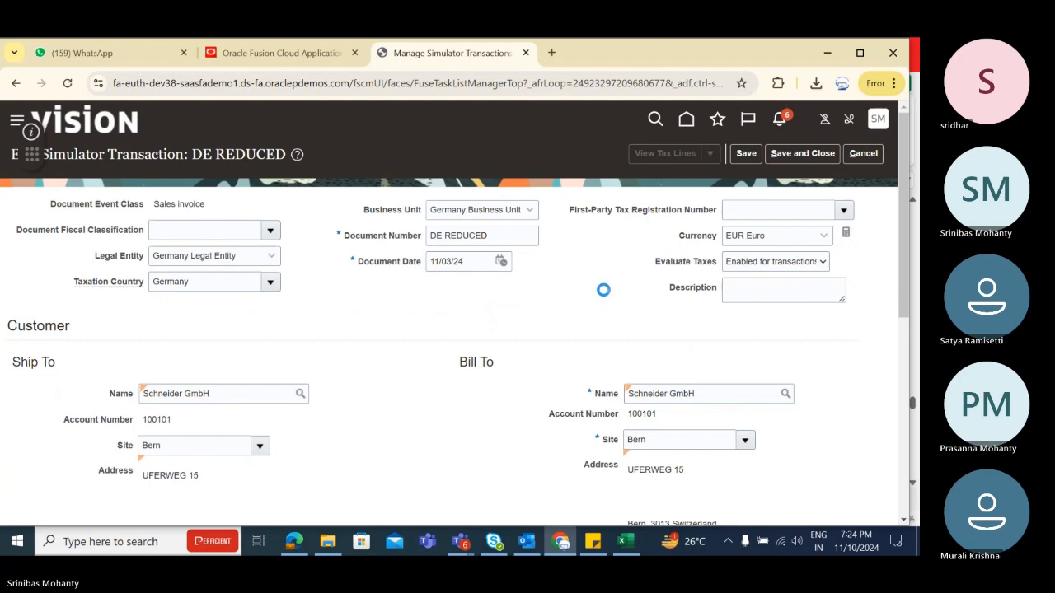
scroll(371, 309, down, 2)
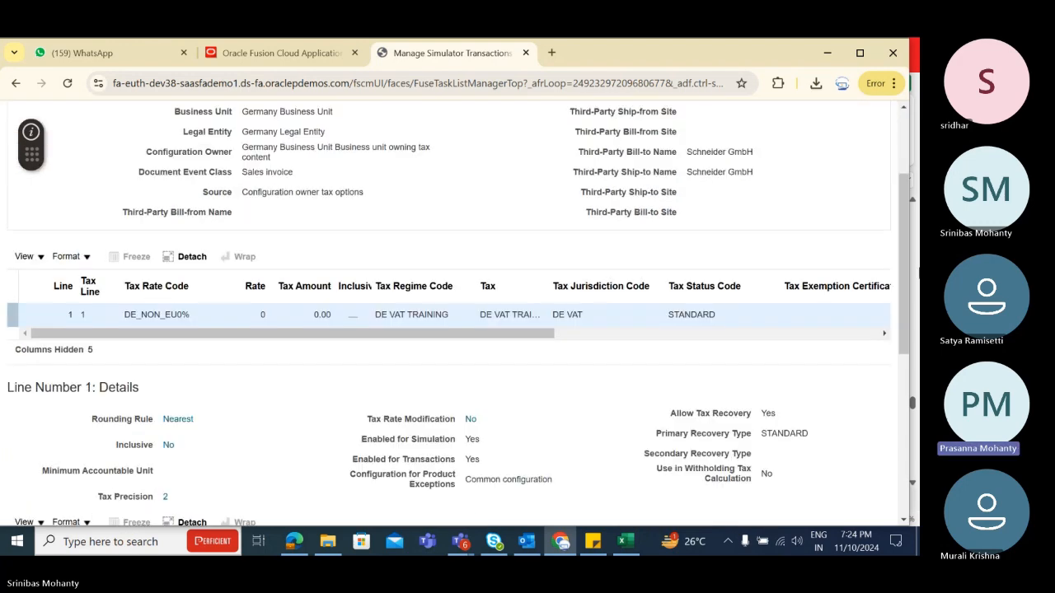
drag(123, 315, 228, 325)
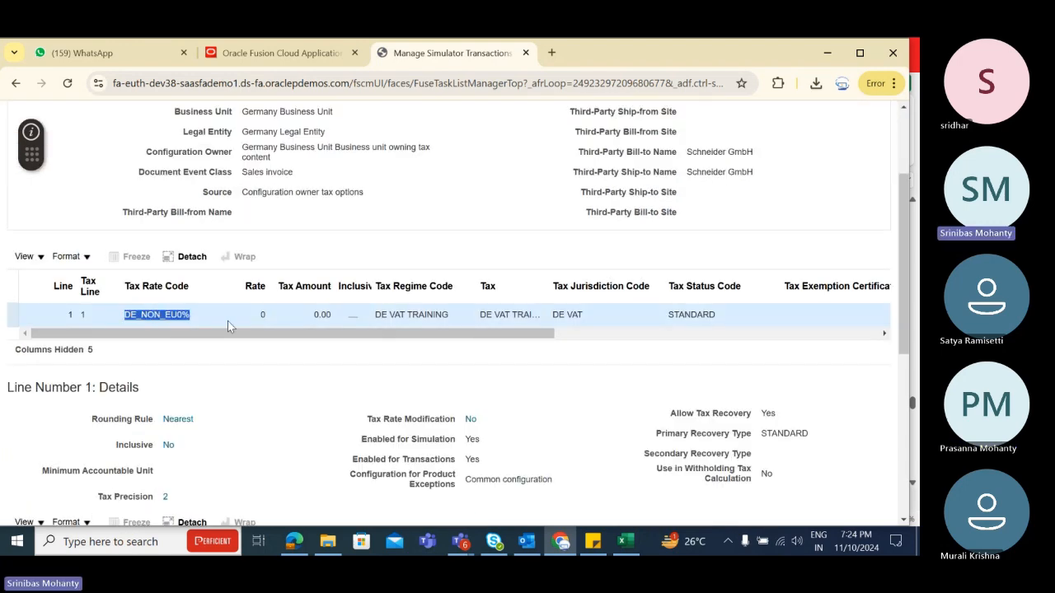
scroll(442, 266, up, 2)
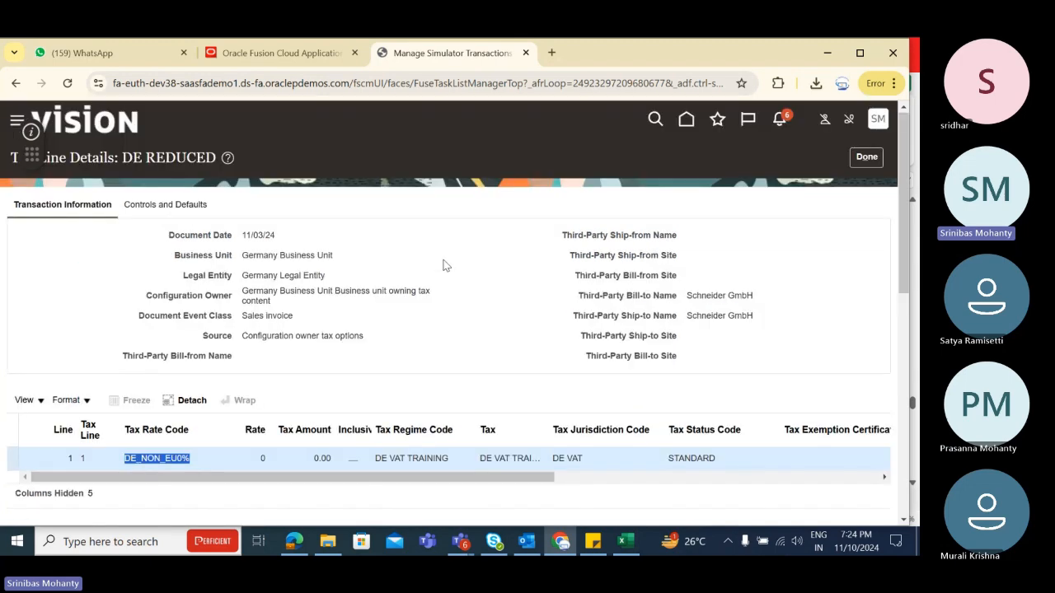
Step: Review the Determine place of supply rule's result type, result, rule code and conditions
scroll(442, 266, down, 7)
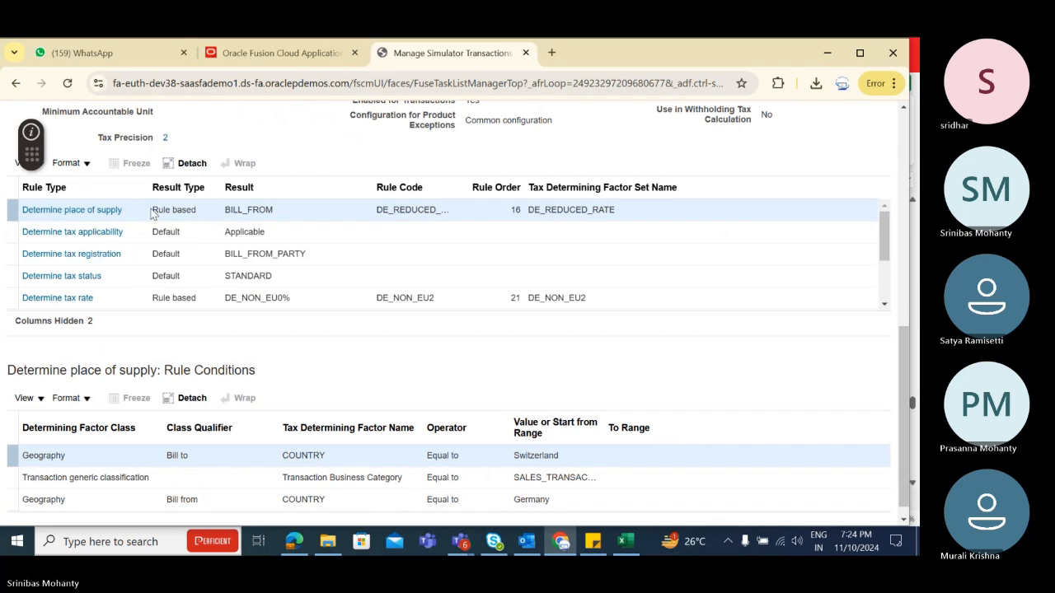
drag(153, 212, 281, 212)
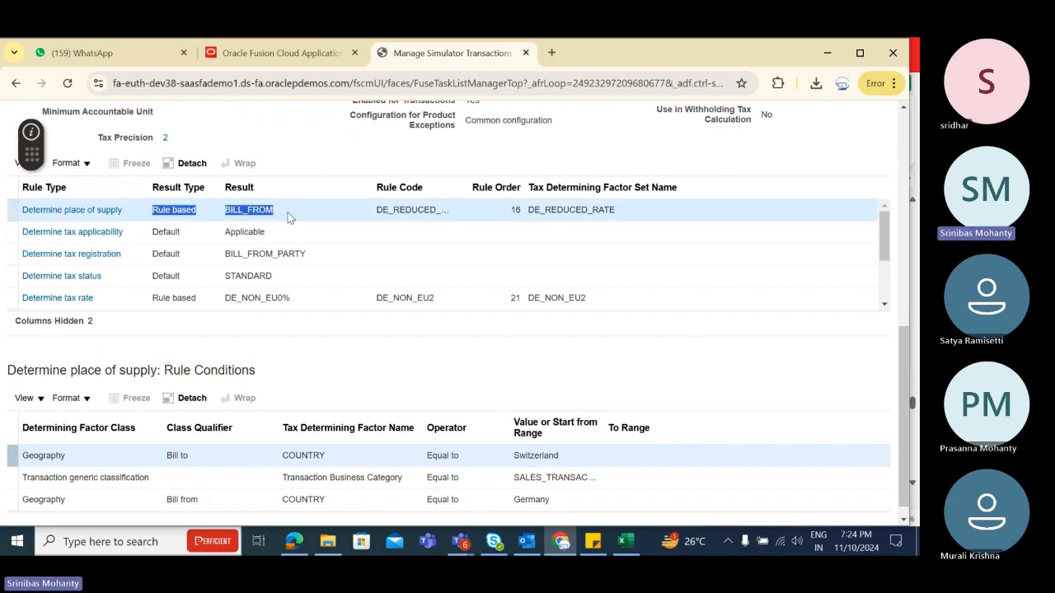
double_click(408, 209)
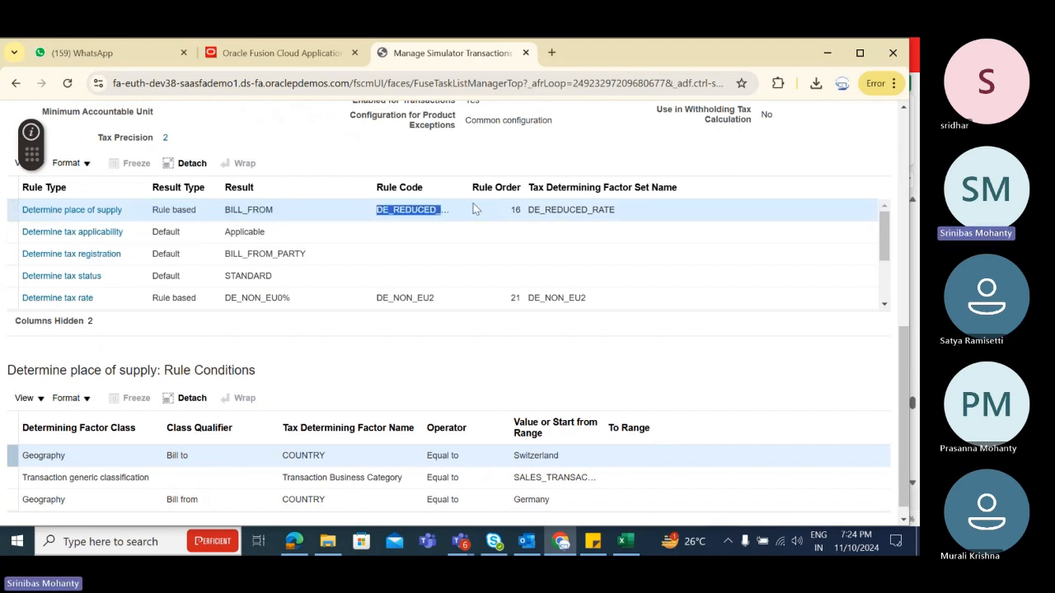
Step: Select the Determine tax rate rule and examine its rule code and geography conditions
click(119, 301)
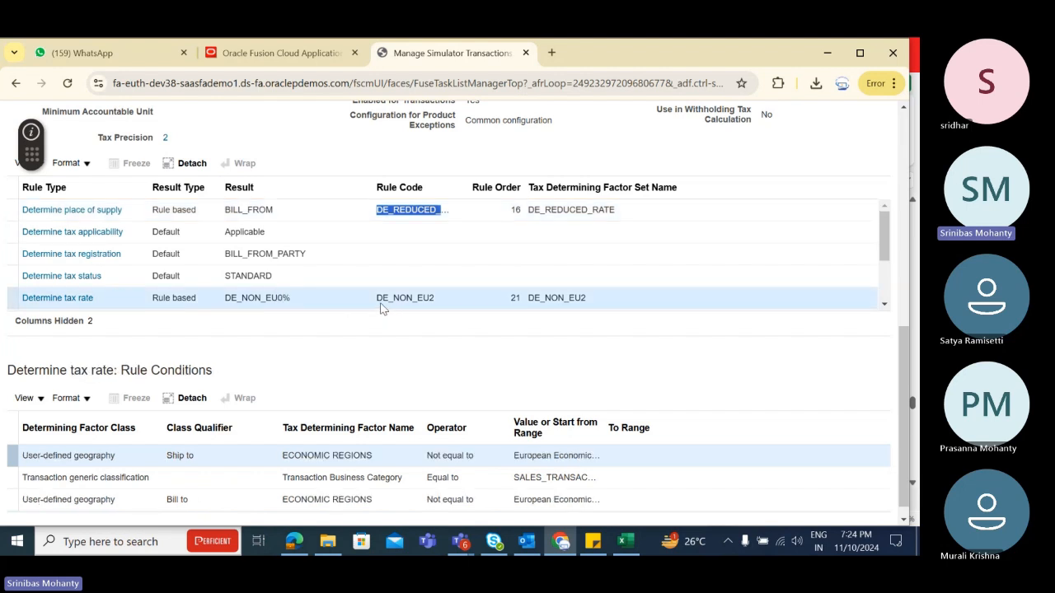
drag(381, 303, 450, 306)
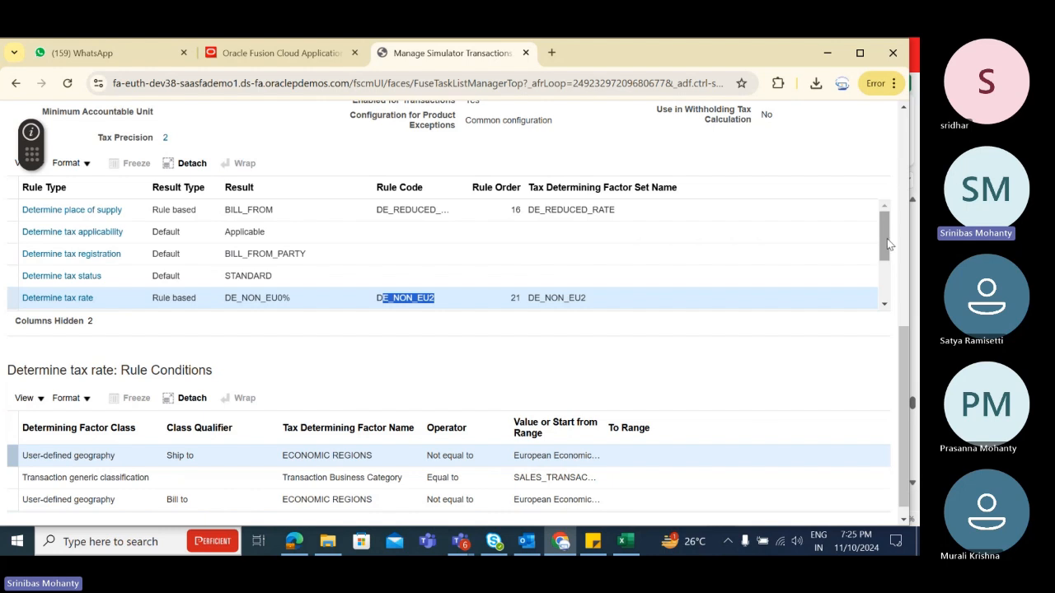
scroll(692, 391, down, 1)
drag(33, 439, 132, 449)
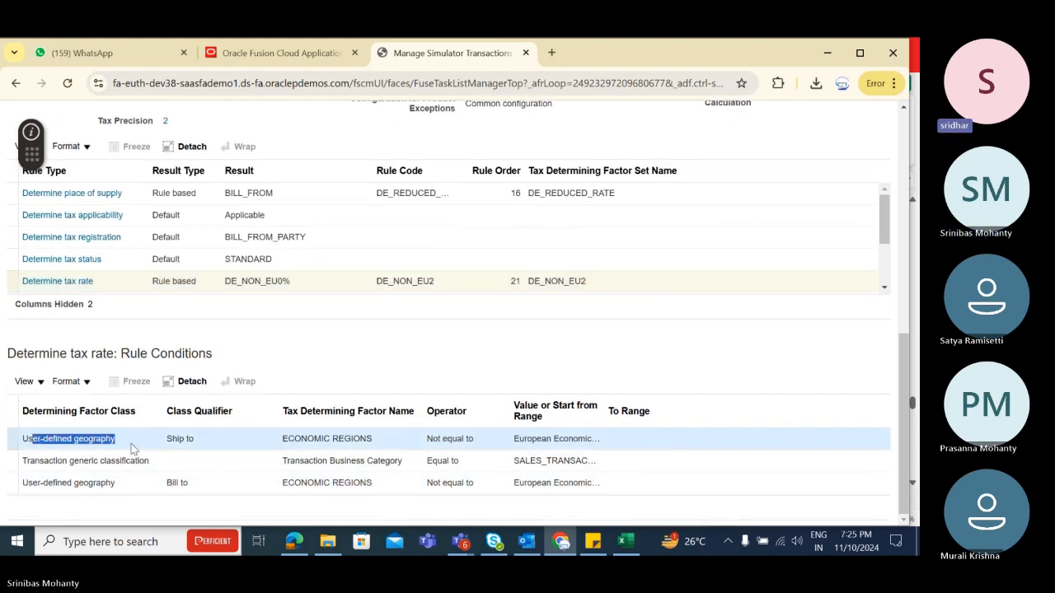
click(428, 347)
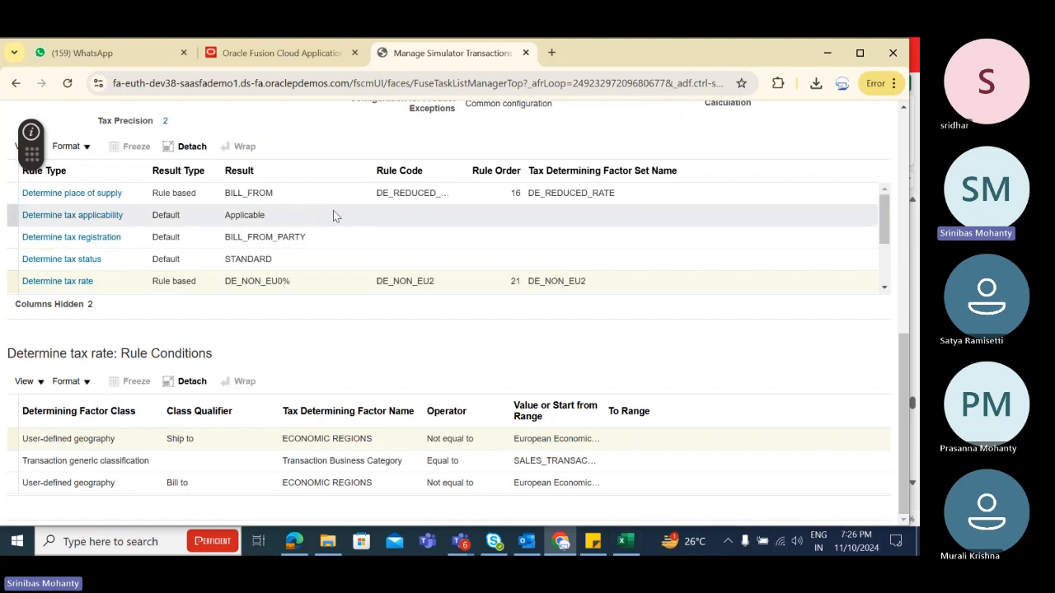
Step: Examine the Determine tax applicability and Determine tax status entries, checking their results and rule conditions
click(232, 216)
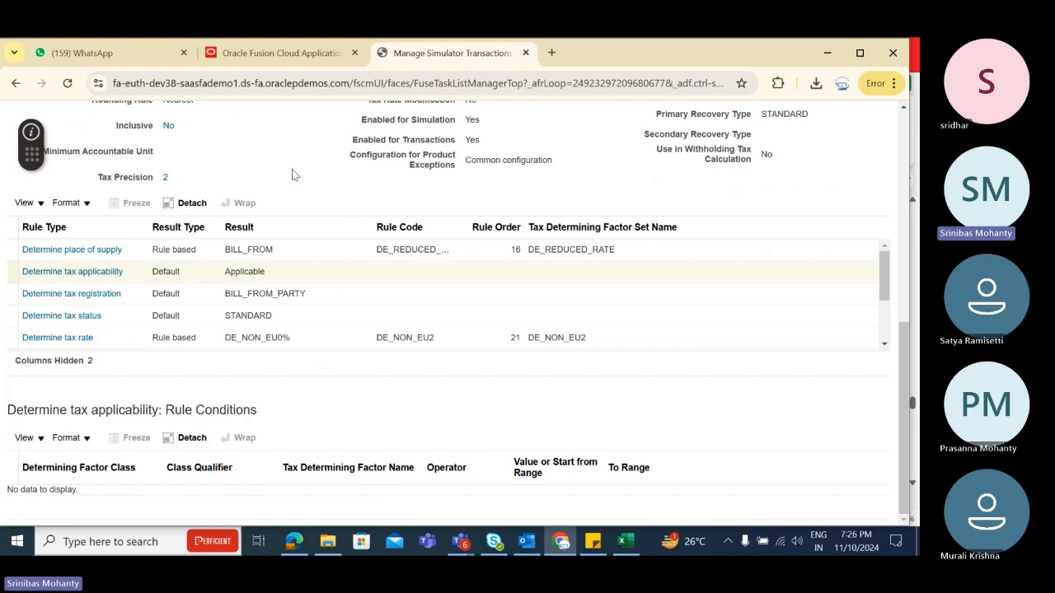
click(116, 315)
drag(224, 316, 301, 320)
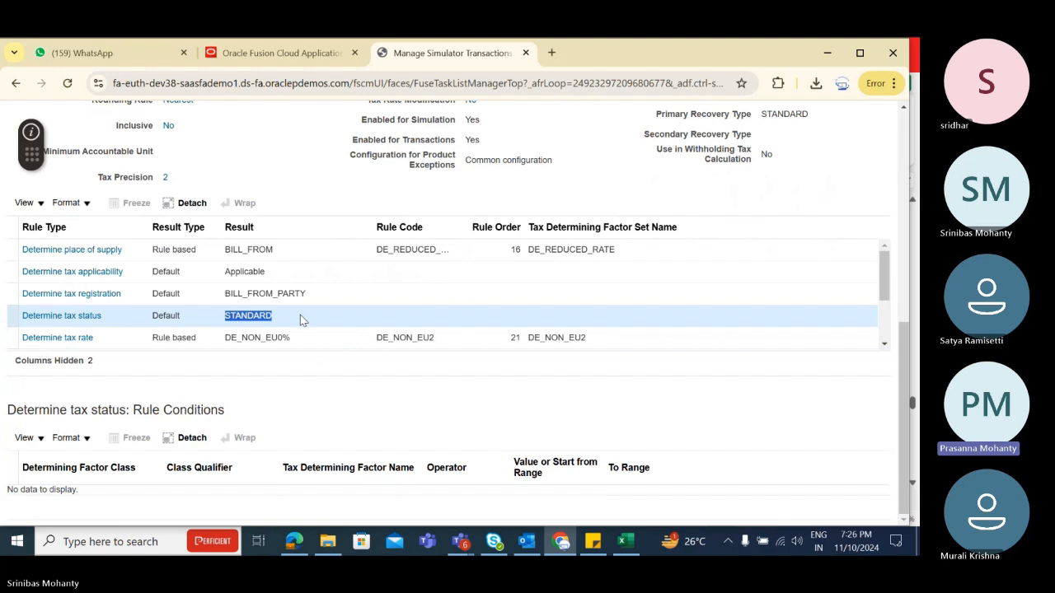
click(301, 319)
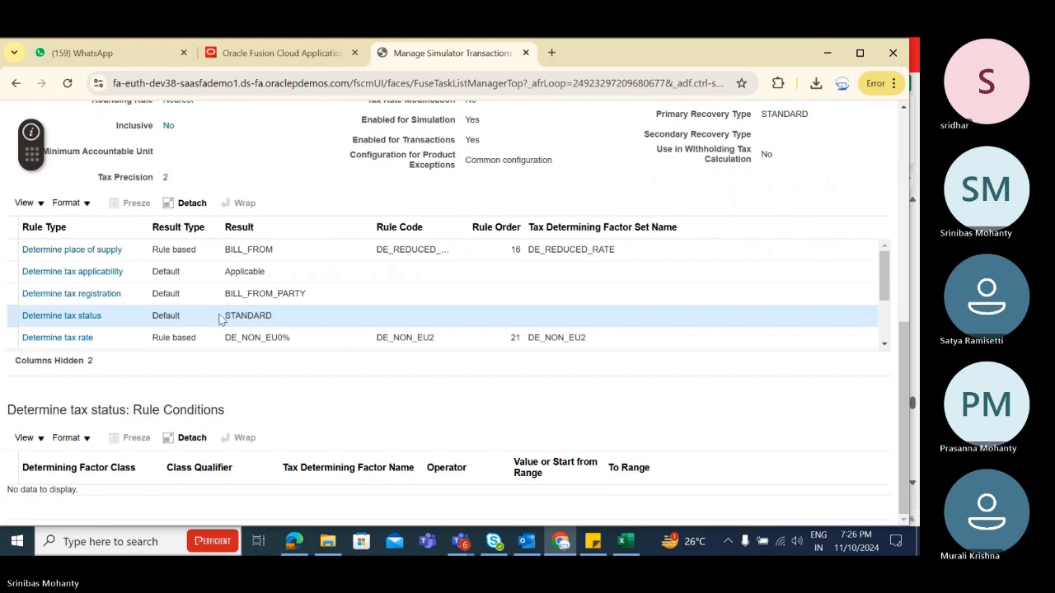
drag(222, 315, 305, 316)
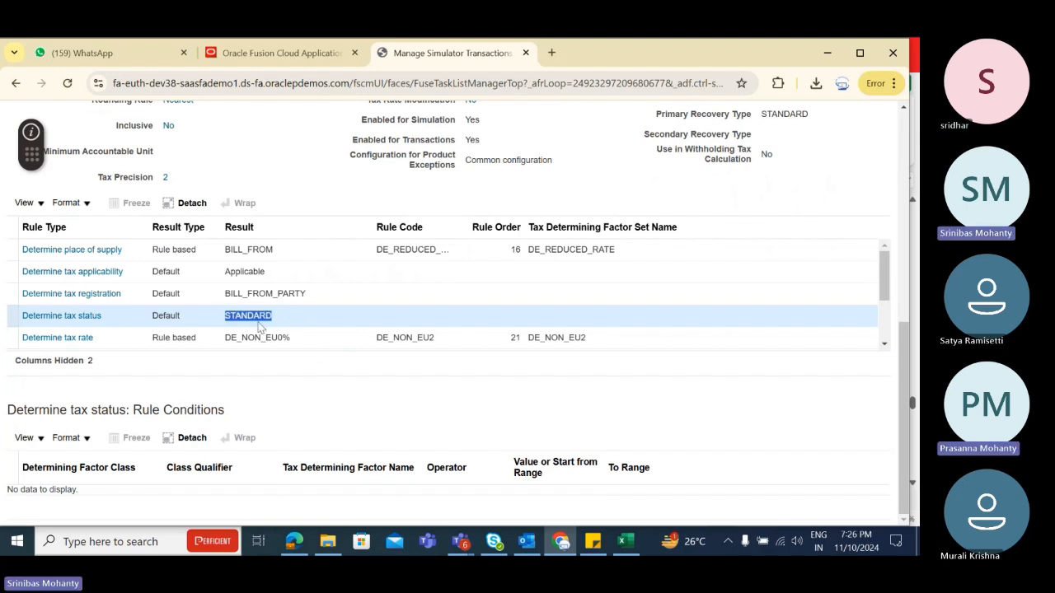
click(295, 323)
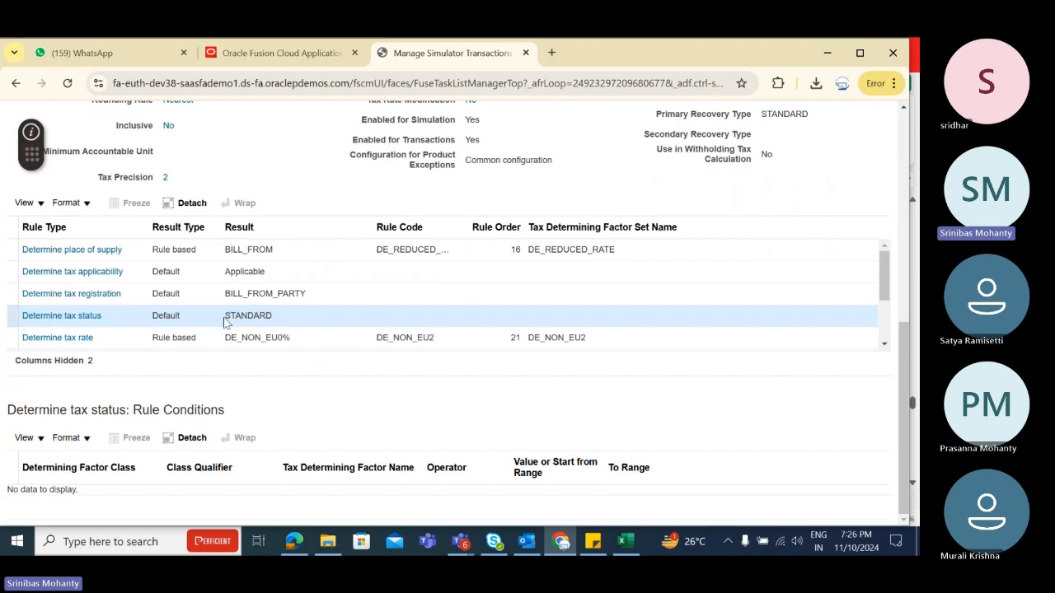
drag(225, 322, 298, 323)
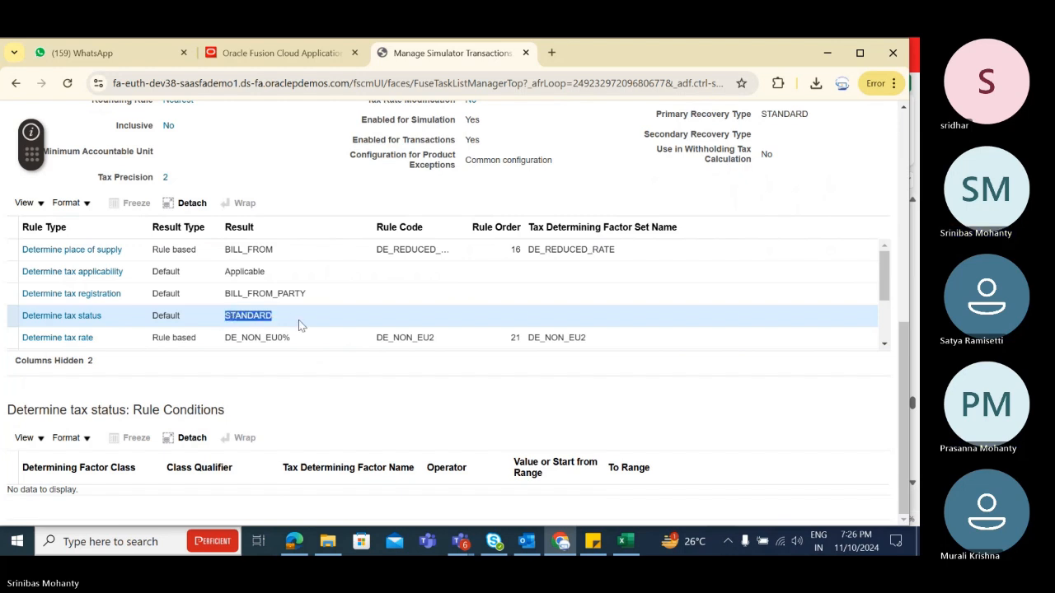
click(247, 322)
drag(228, 319, 320, 321)
click(296, 328)
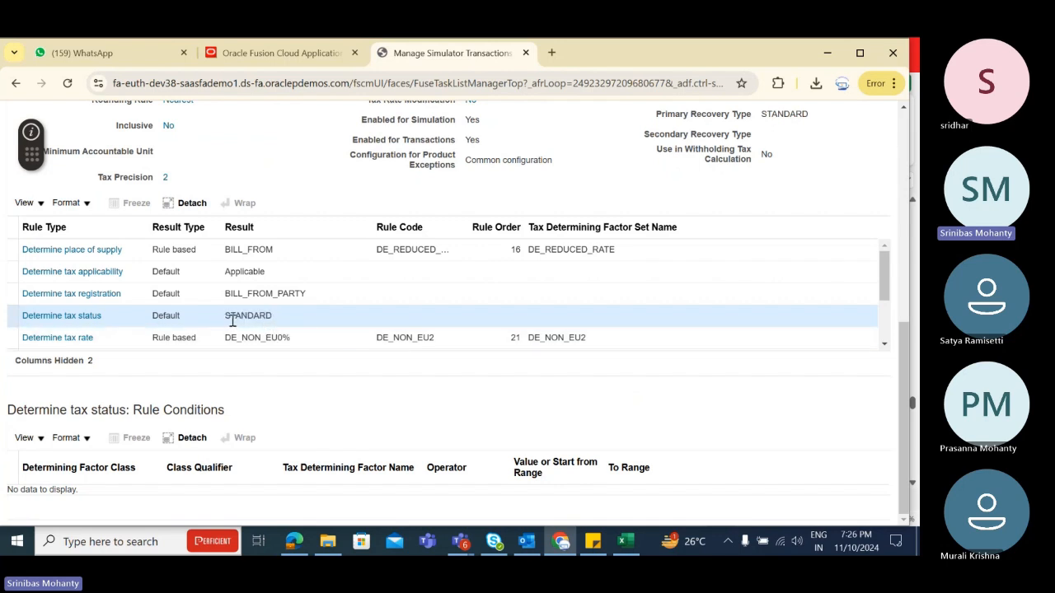
drag(228, 321, 279, 320)
click(281, 321)
drag(115, 320, 10, 315)
drag(284, 322, 208, 321)
click(284, 319)
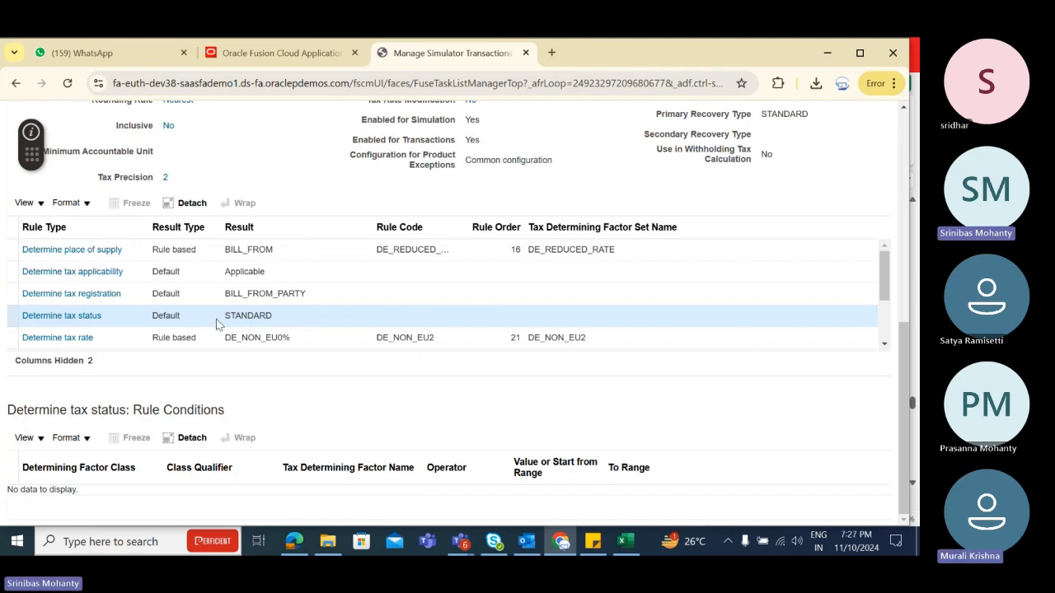
drag(223, 321, 315, 321)
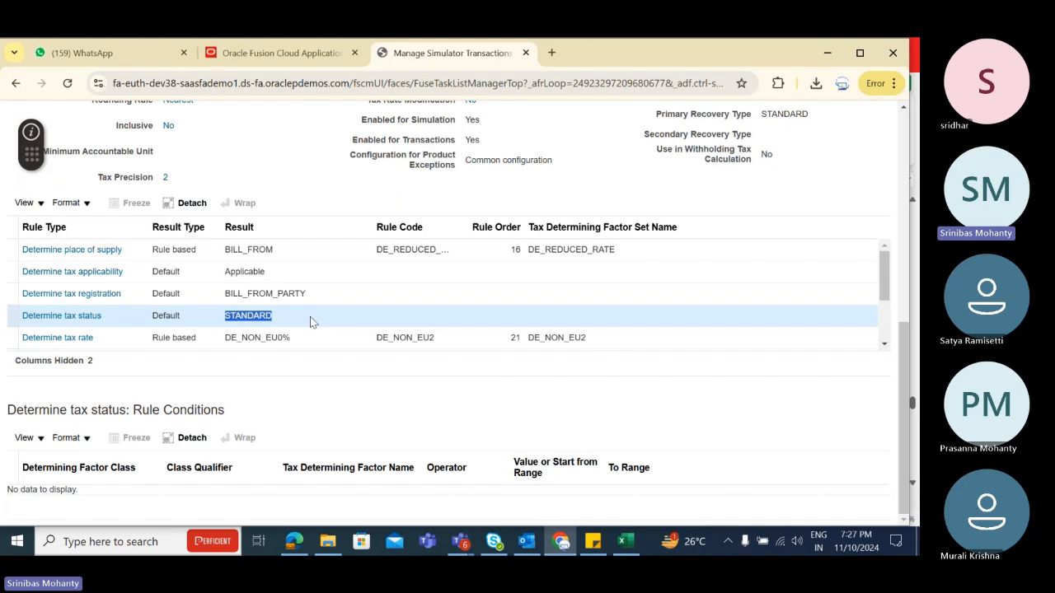
Step: Close the tax line details, then save and close the DE REDUCED simulator transaction
scroll(325, 434, up, 10)
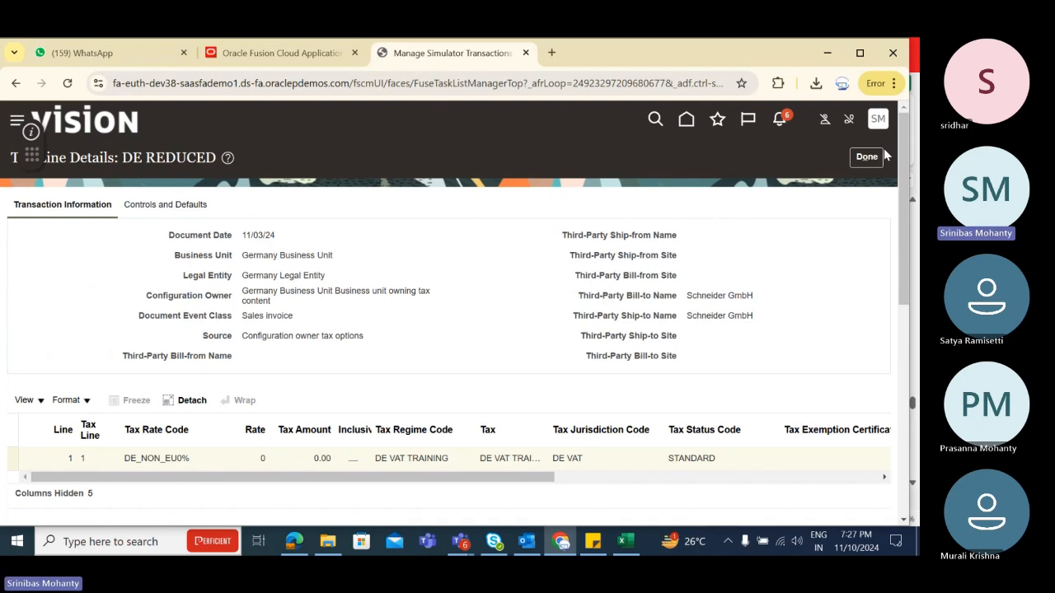
click(867, 157)
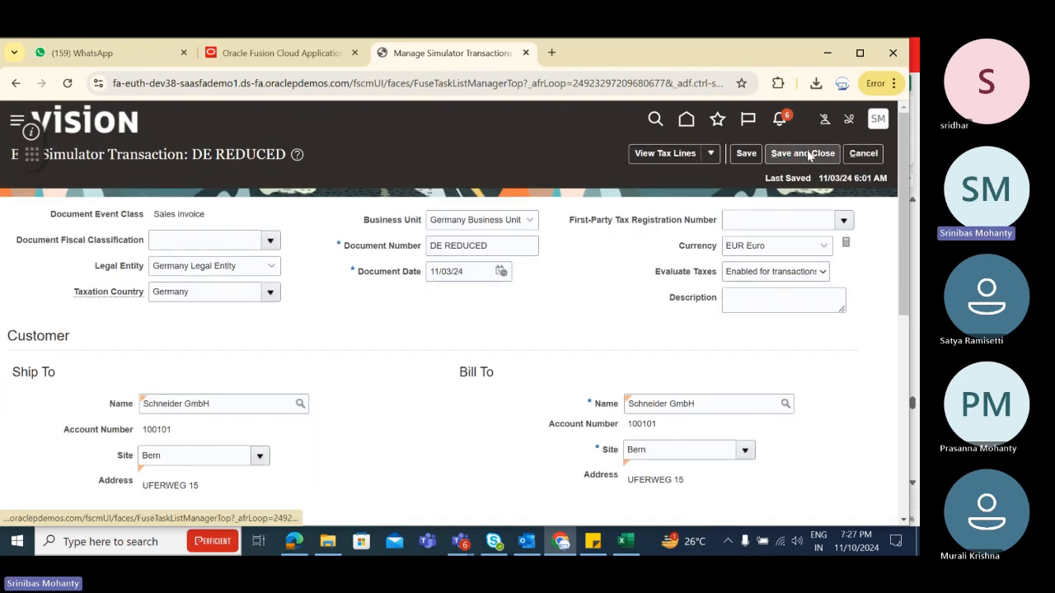
click(804, 155)
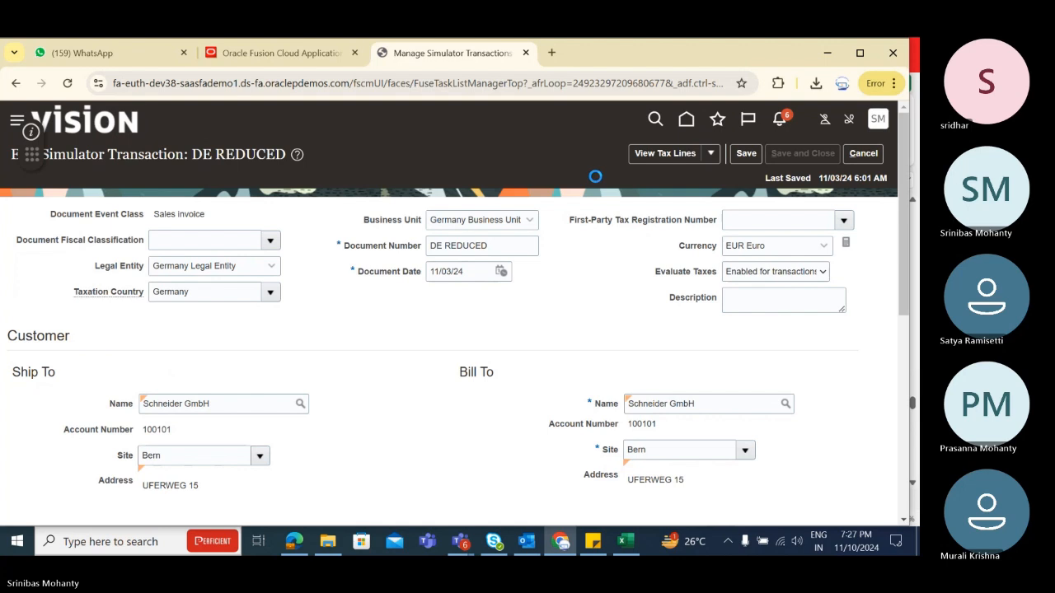
click(863, 153)
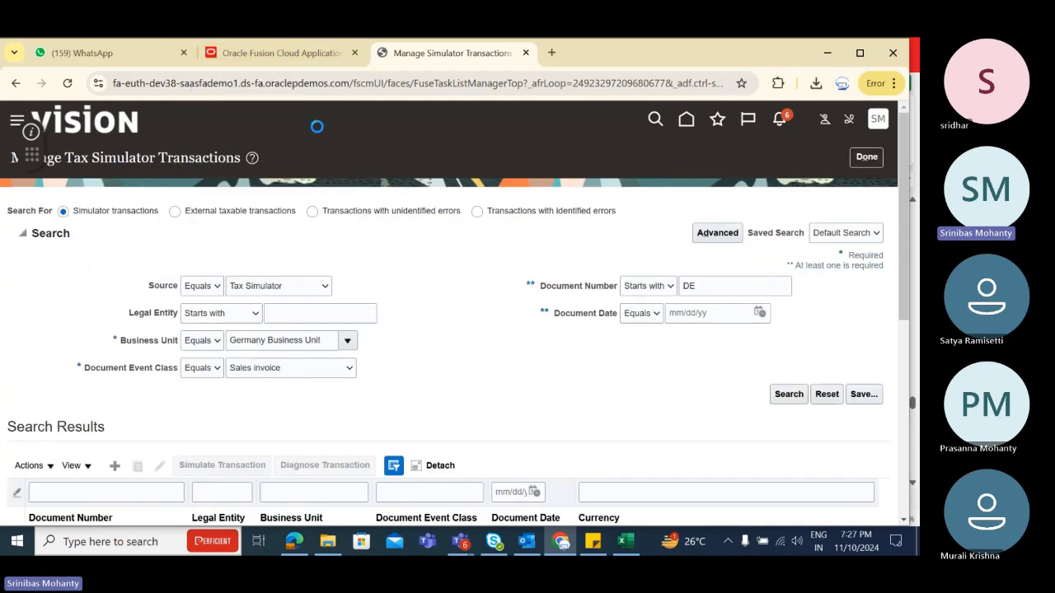
Step: Leave the simulator transactions, search the setup tasks for "Manage Tax Rule" and open Manage Tax Rules
click(865, 158)
click(304, 206)
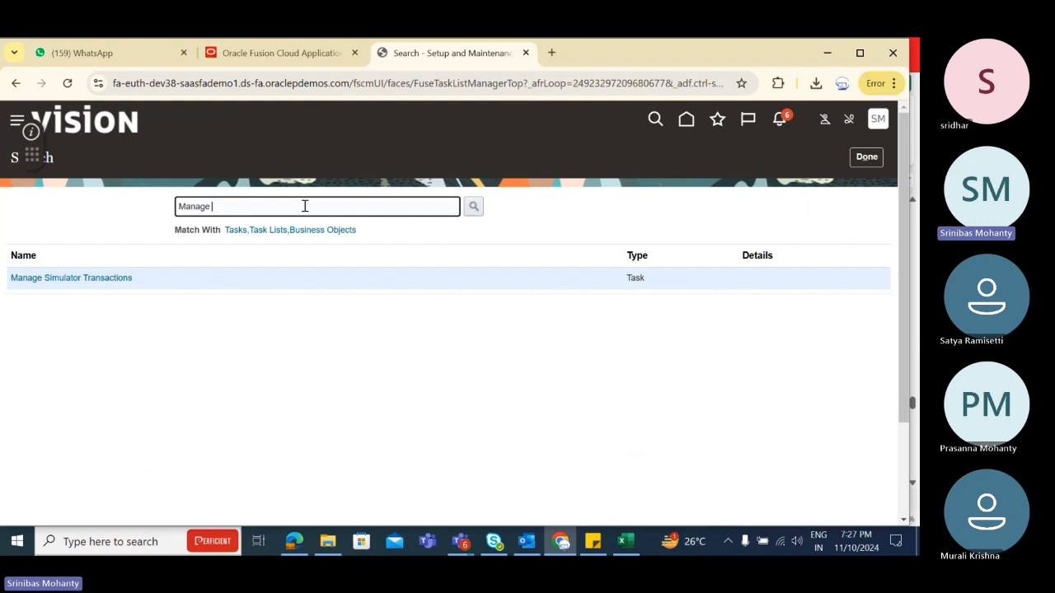
text(Tax Rate)
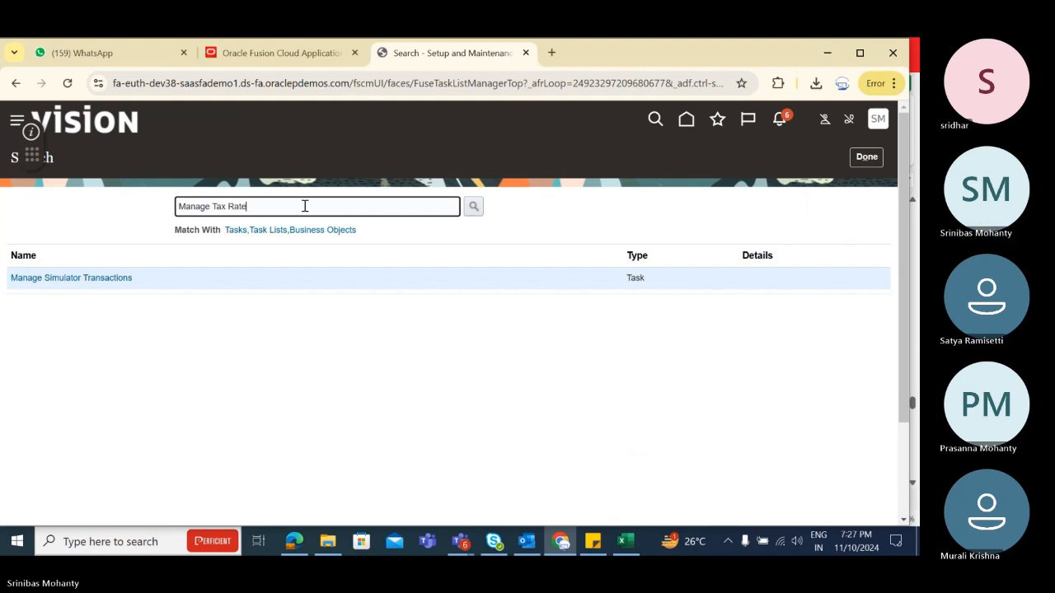
key(BackSpace)
key(BackSpace)
key(BackSpace)
text(ule)
click(473, 206)
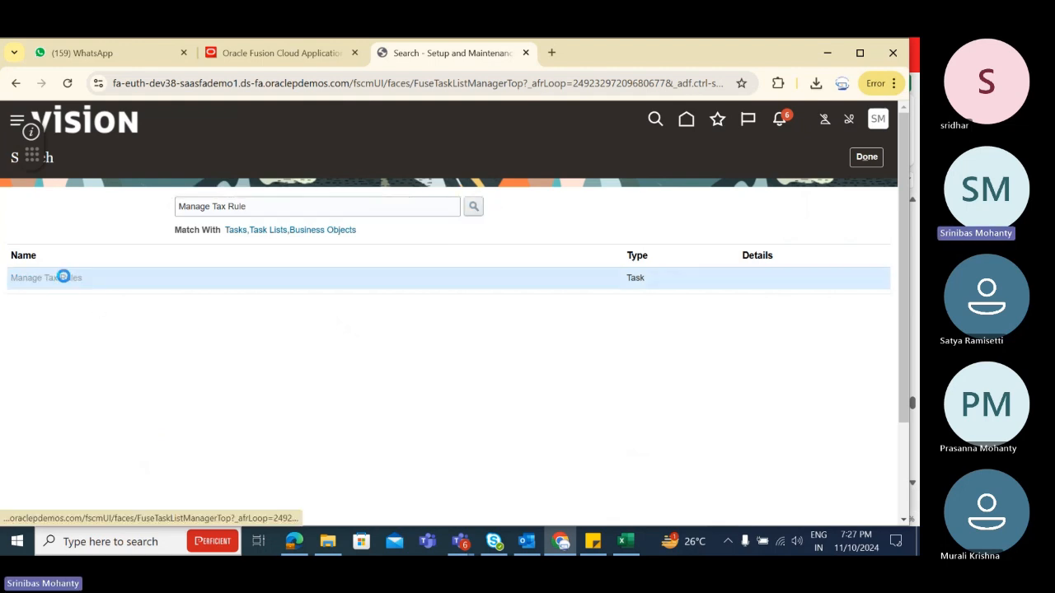
click(61, 277)
Step: Switch to the Tax Training meeting in Microsoft Teams, dismiss the recording notice and minimise the meeting window
mouse_move(474, 550)
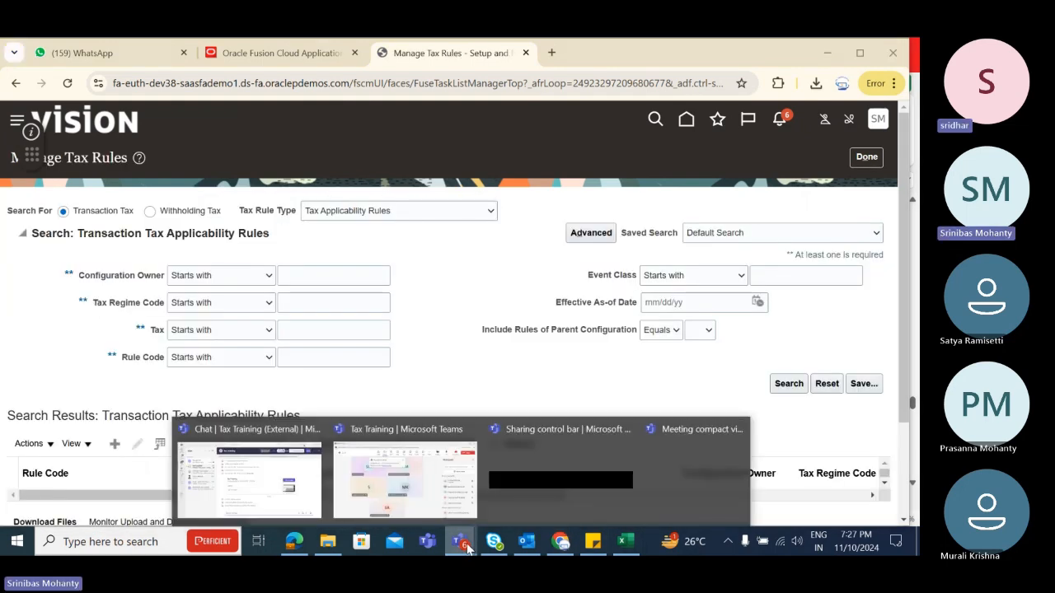
click(431, 498)
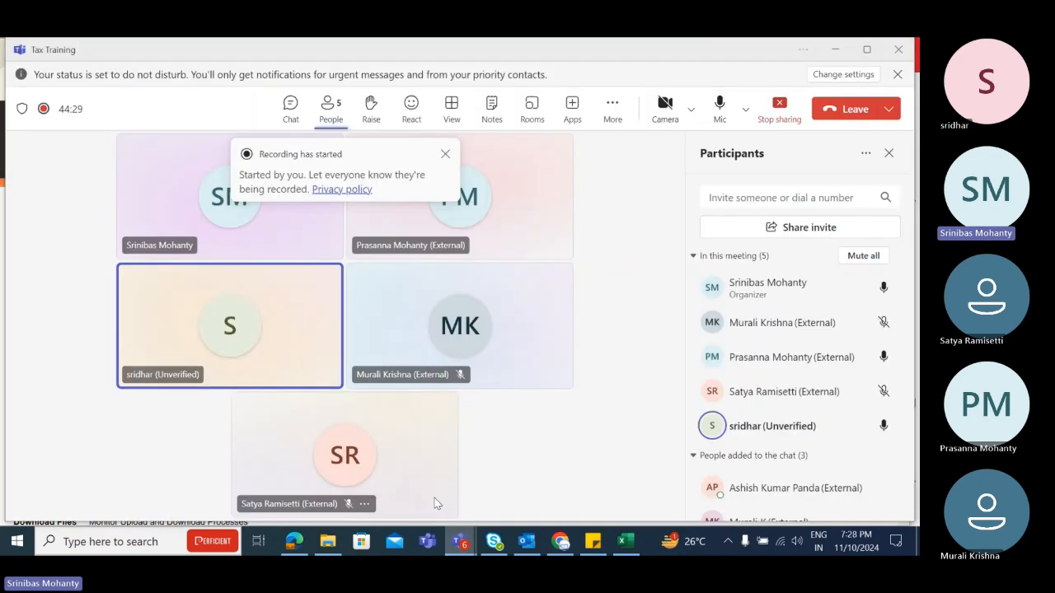
click(445, 153)
click(835, 52)
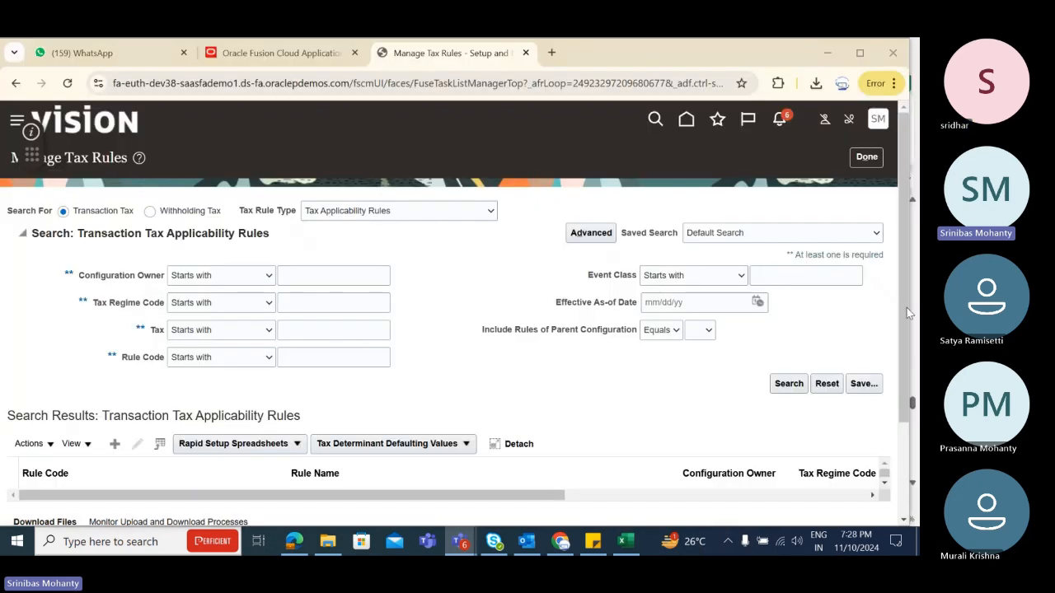
Step: Set the tax rule type to Tax Status Rules and search for rules with a tax regime code starting with DE
click(345, 210)
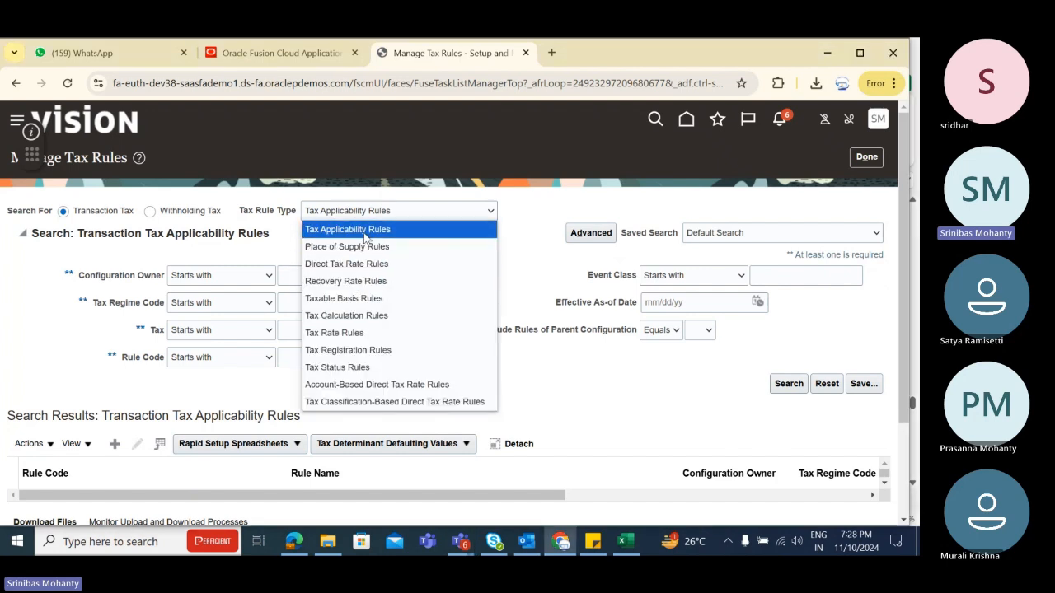
click(341, 333)
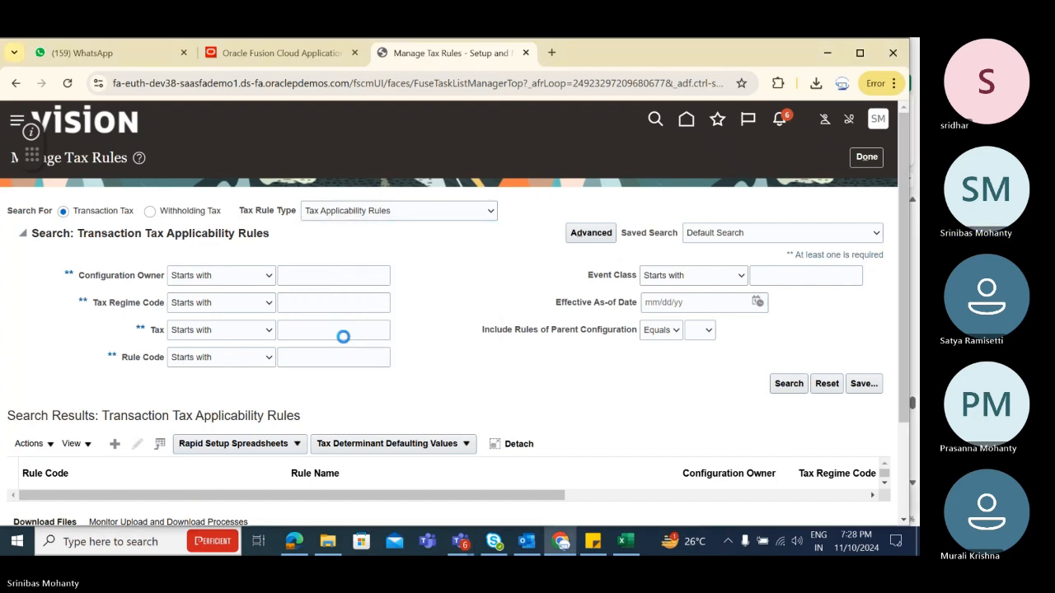
click(336, 212)
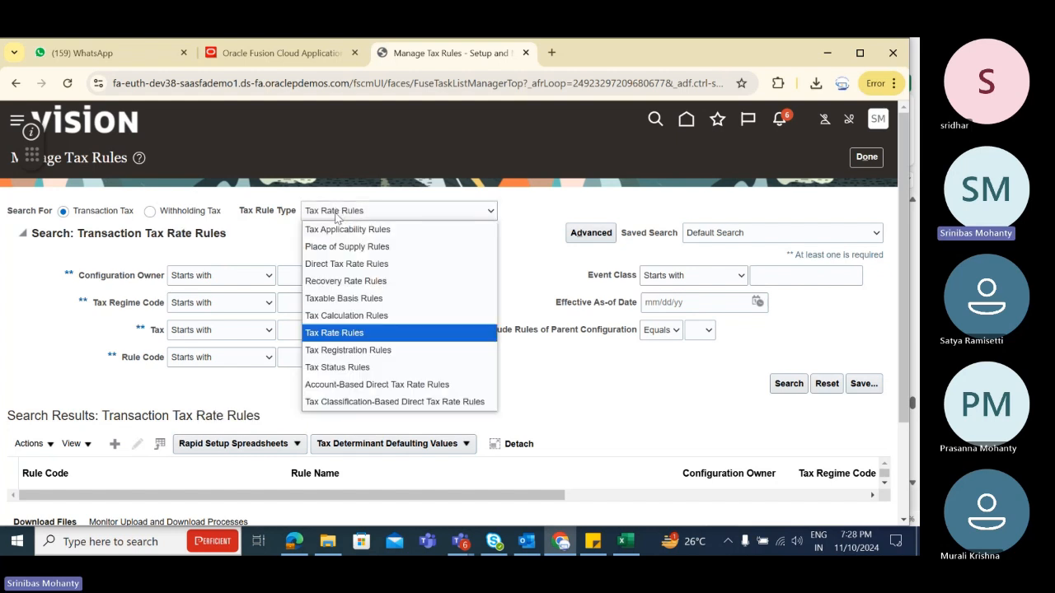
click(342, 369)
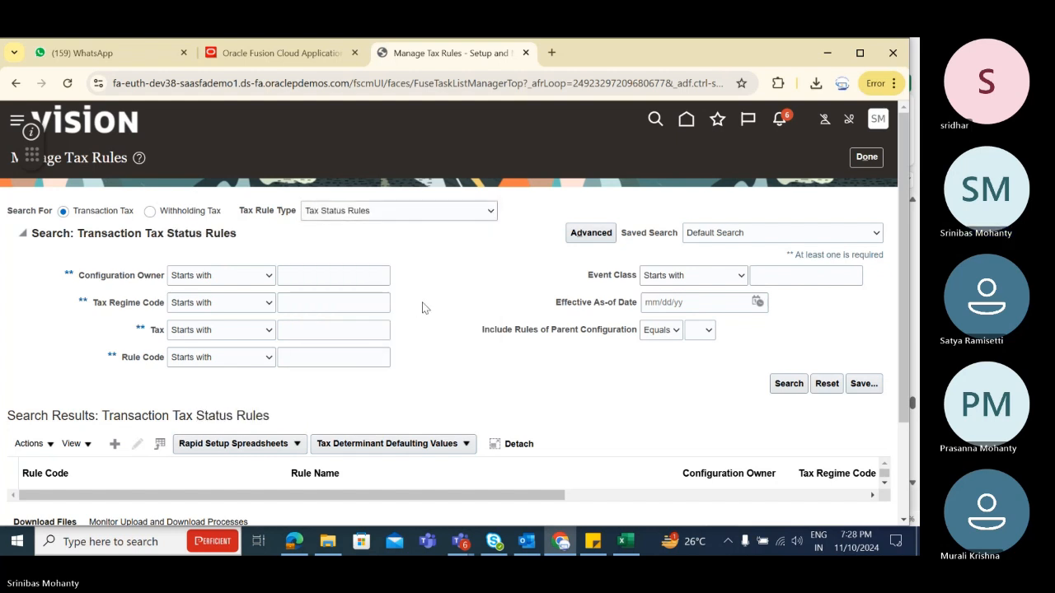
click(336, 311)
text(de)
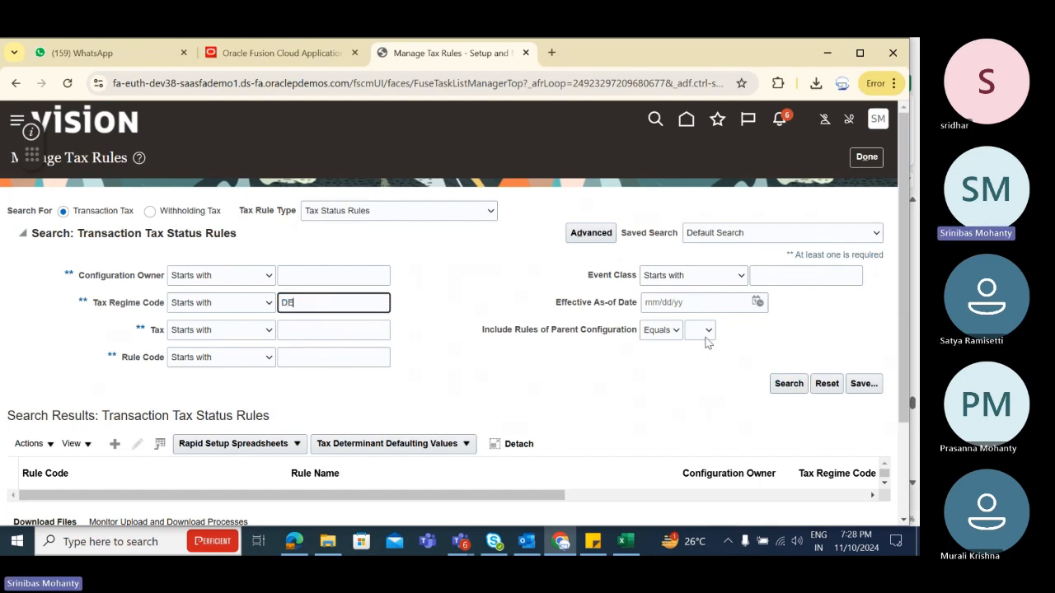
click(788, 385)
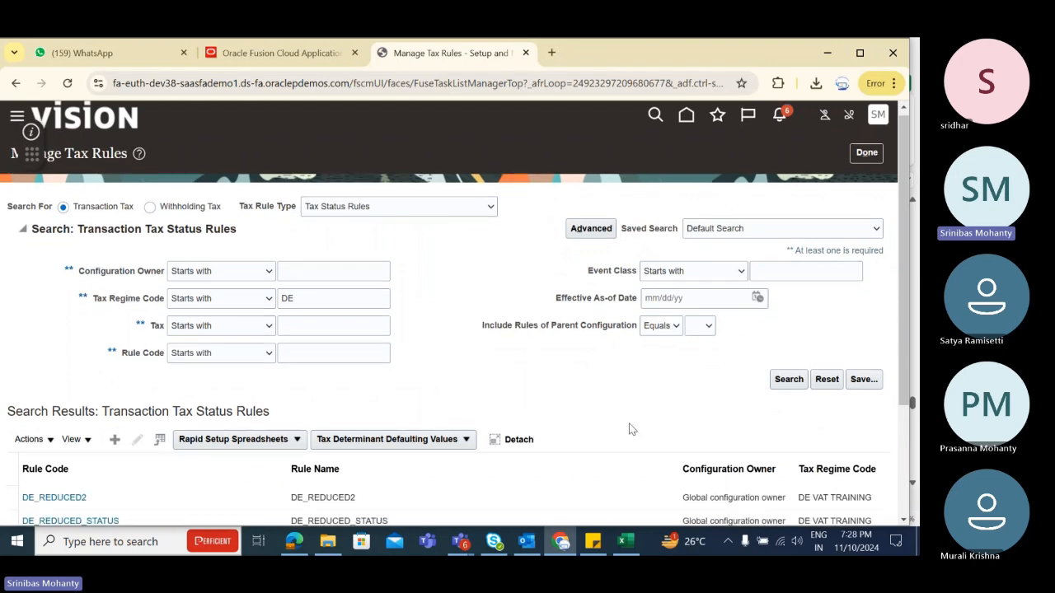
Step: Open the DE_REDUCED_STATUS tax status rule from the search results
scroll(332, 308, down, 2)
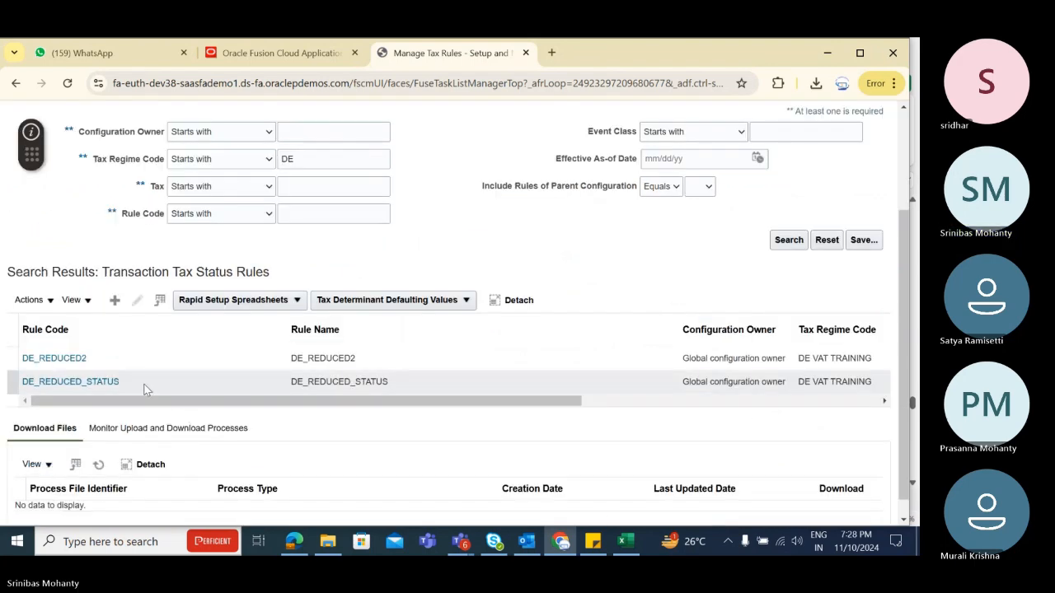
mouse_move(163, 404)
mouse_down()
mouse_move(789, 408)
mouse_move(110, 409)
mouse_move(163, 401)
mouse_up()
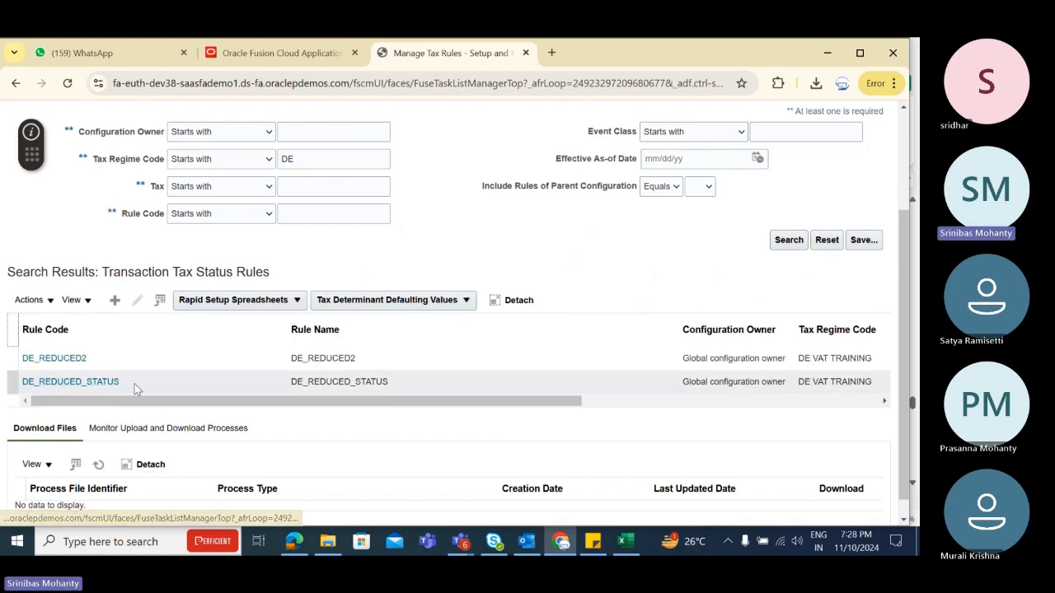
click(104, 353)
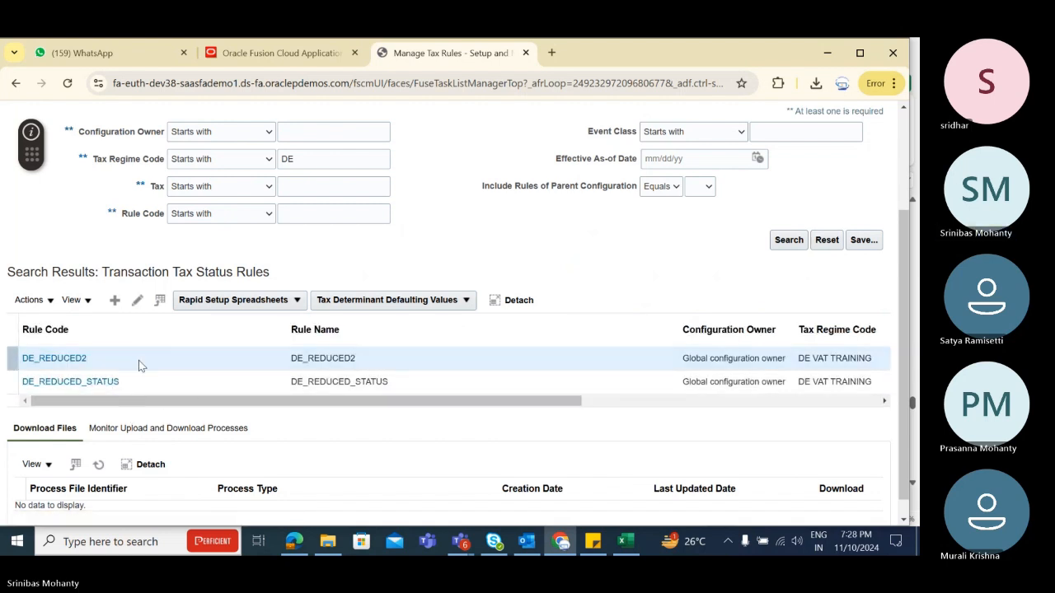
click(124, 383)
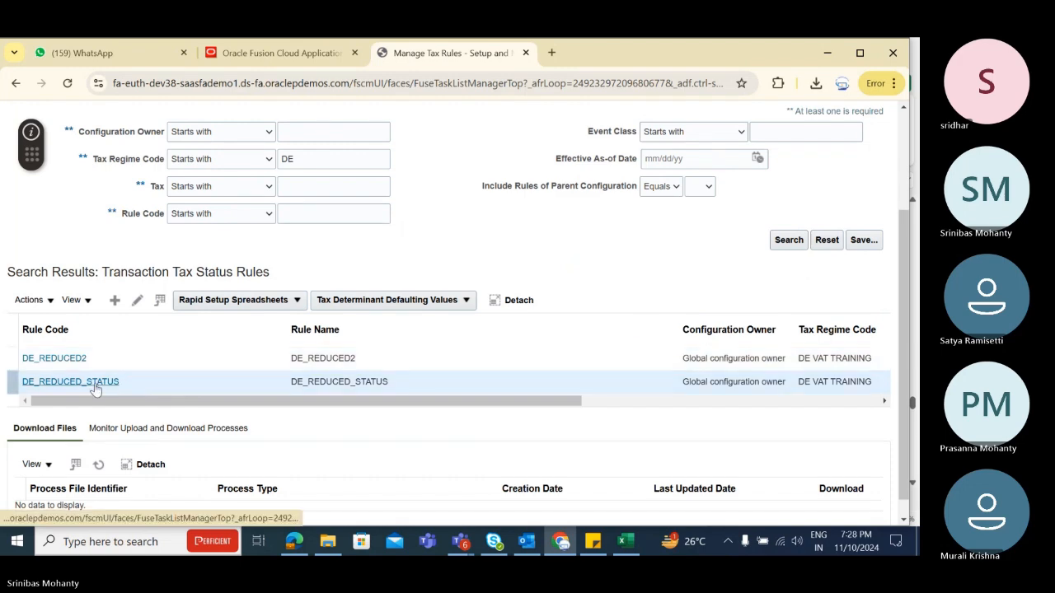
click(94, 381)
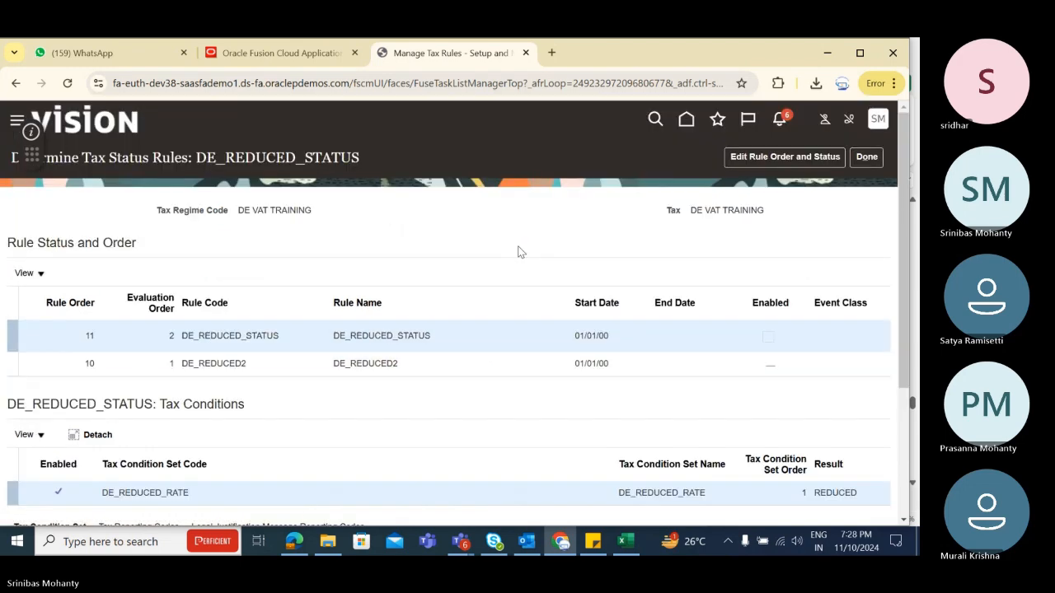
Step: Examine the DE_REDUCED_RATE tax condition set of the rule, checking its bill-from and bill-to country conditions and its result
scroll(518, 251, down, 5)
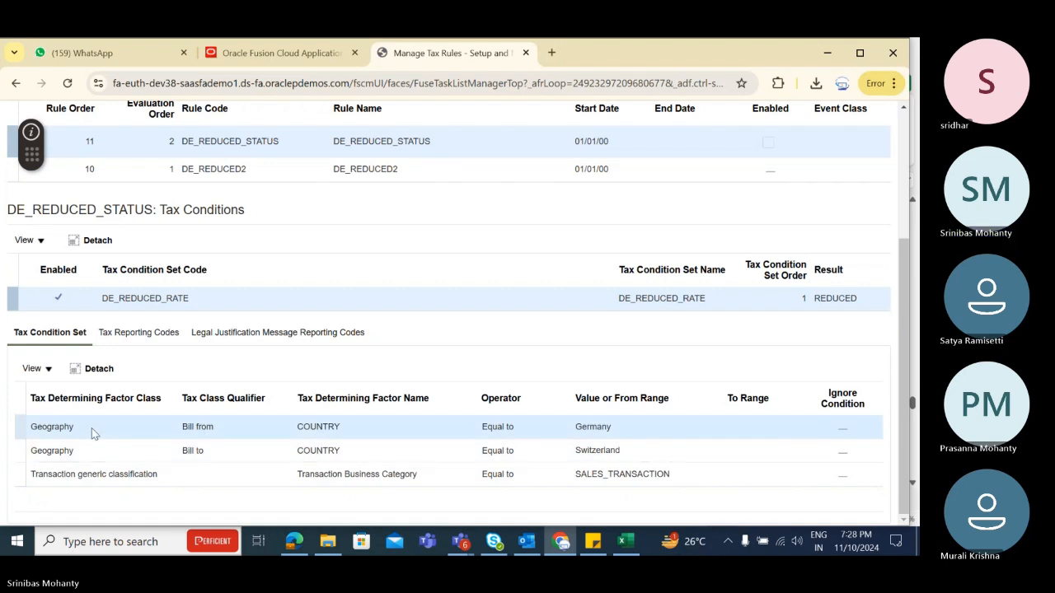
drag(91, 427, 30, 426)
drag(299, 435, 424, 427)
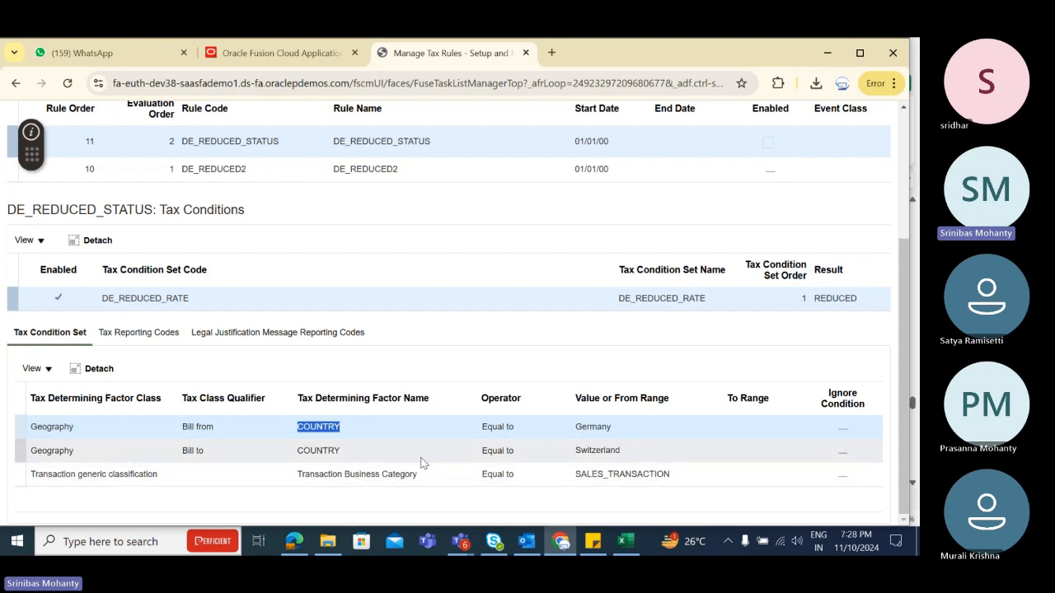
click(574, 453)
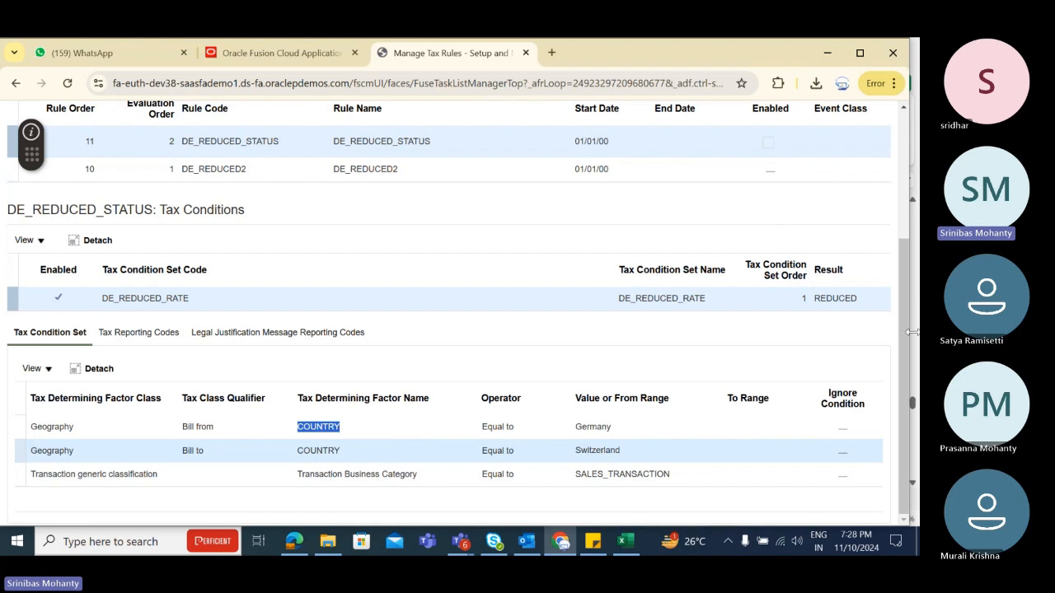
double_click(818, 302)
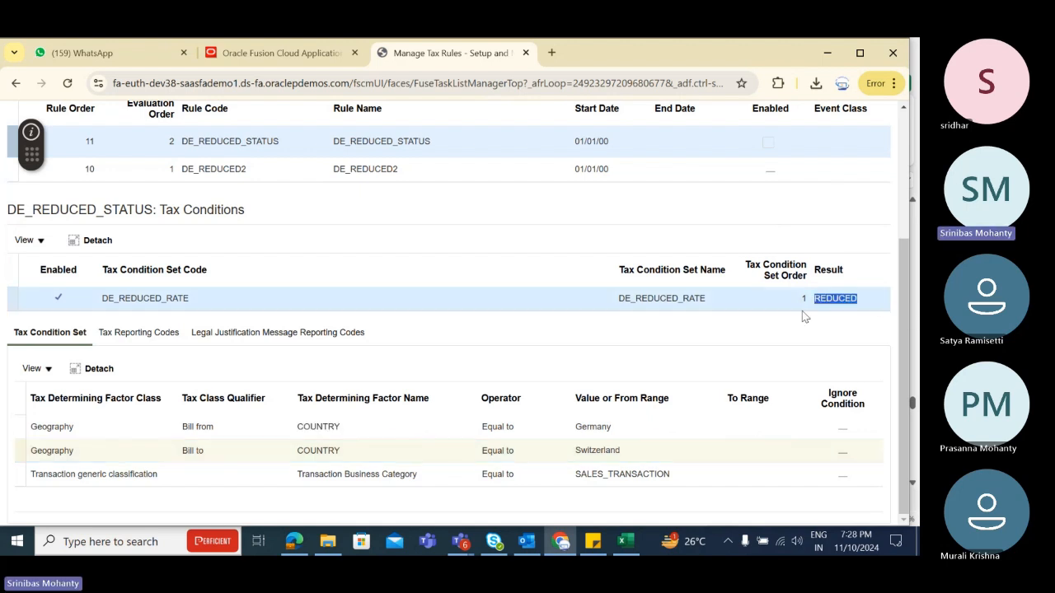
drag(814, 300, 864, 298)
Step: Edit the rule order and status to enable the DE_REDUCED_STATUS rule, and save and close the change
scroll(754, 240, up, 3)
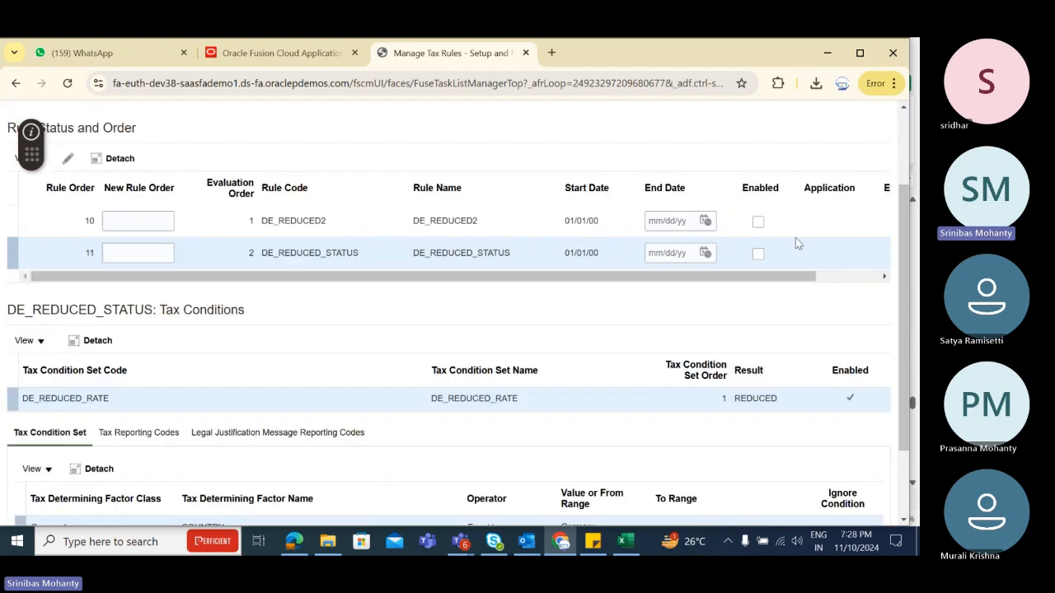
drag(416, 283, 548, 289)
click(689, 255)
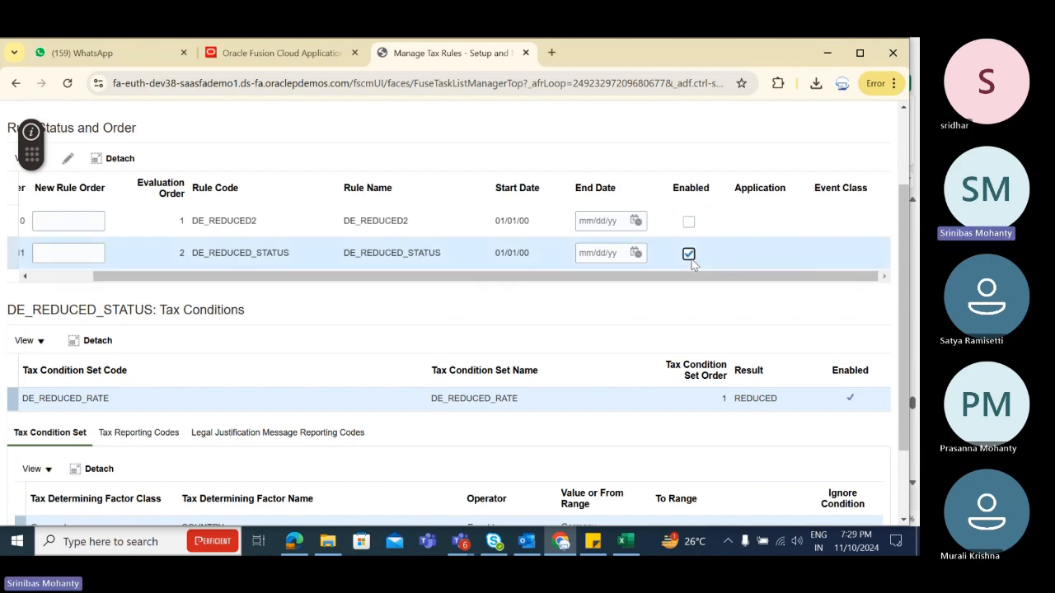
scroll(775, 158, up, 2)
click(787, 158)
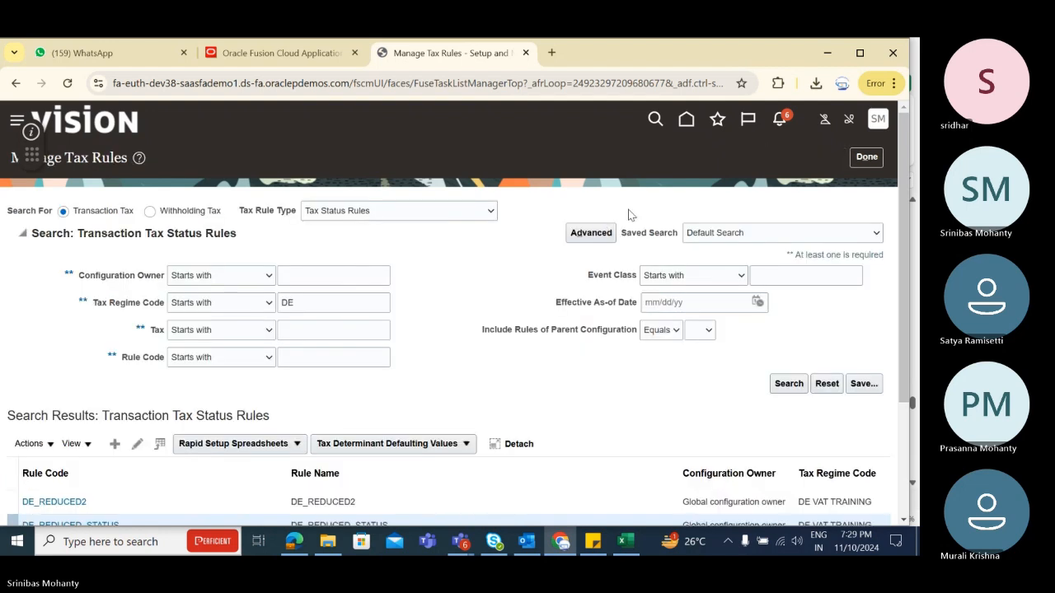
Step: Leave Manage Tax Rules, search the setup tasks for "Manage Sim" and open Manage Simulator Transactions
click(865, 157)
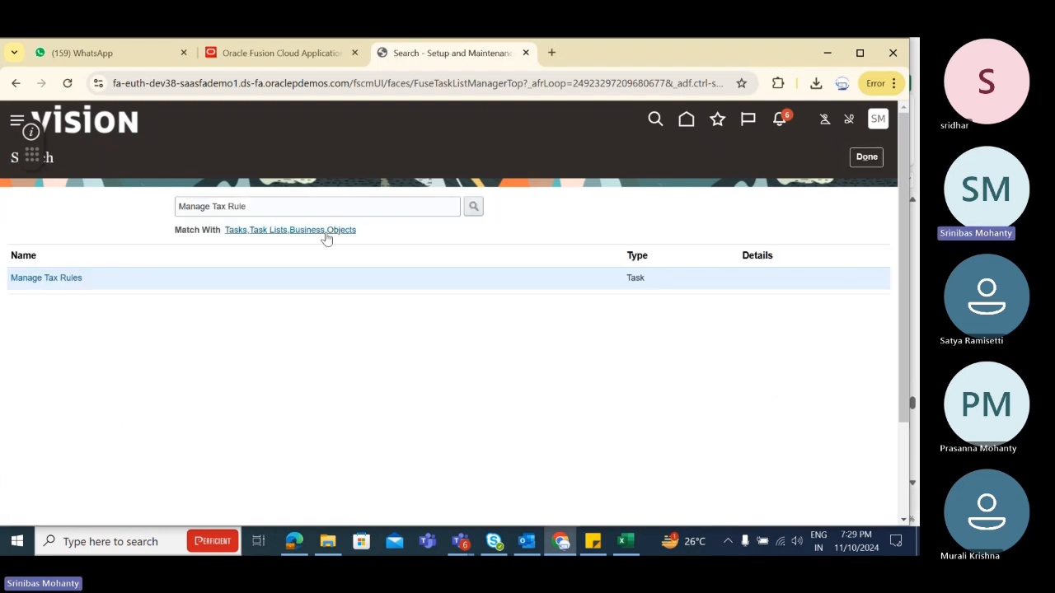
click(281, 207)
key(BackSpace)
key(BackSpace)
key(BackSpace)
key(BackSpace)
key(BackSpace)
key(BackSpace)
key(BackSpace)
key(BackSpace)
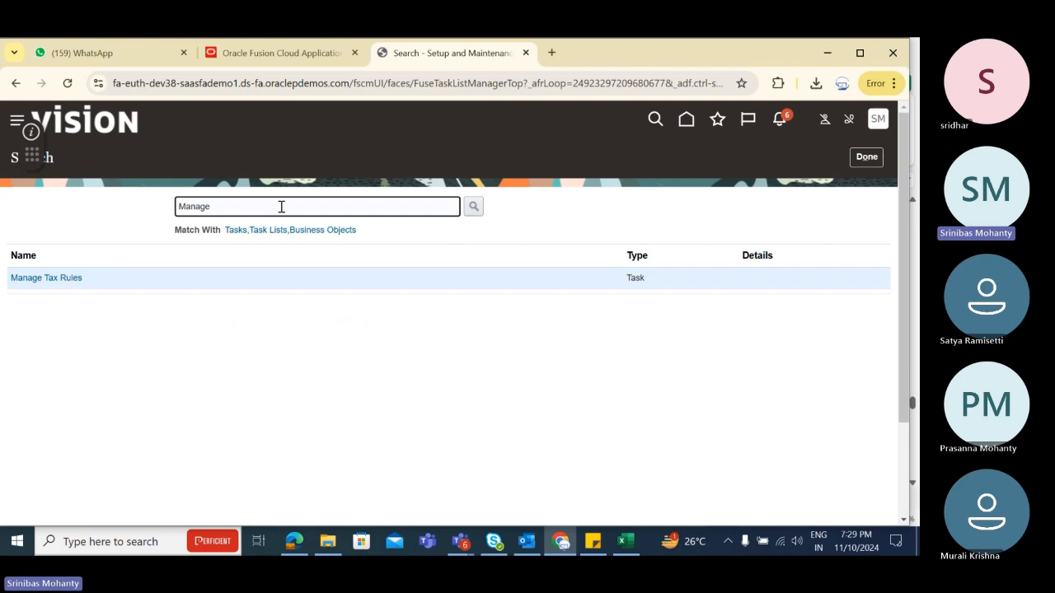
text(Si)
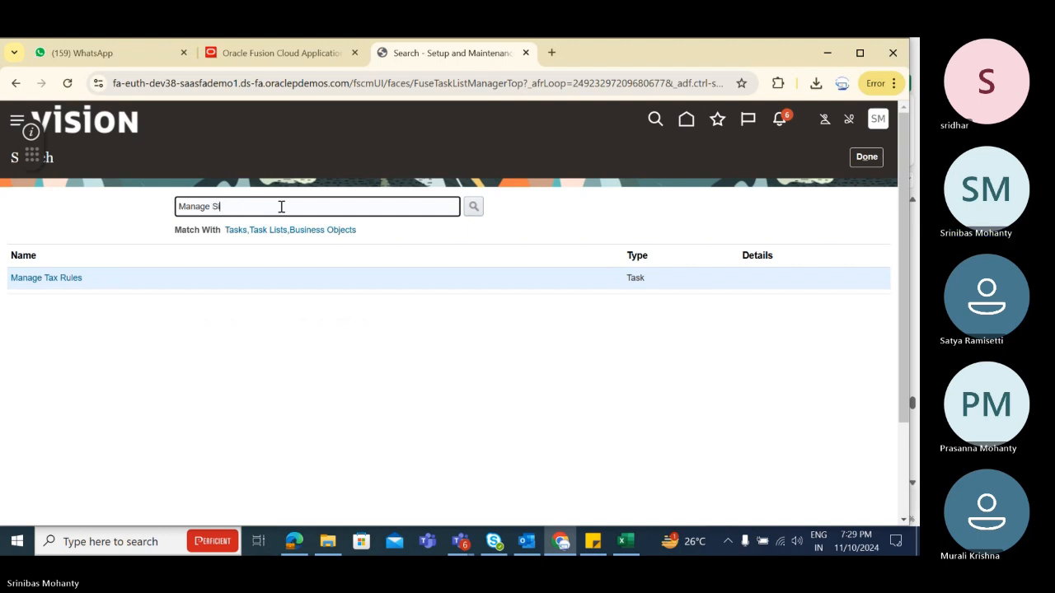
text(m)
click(474, 206)
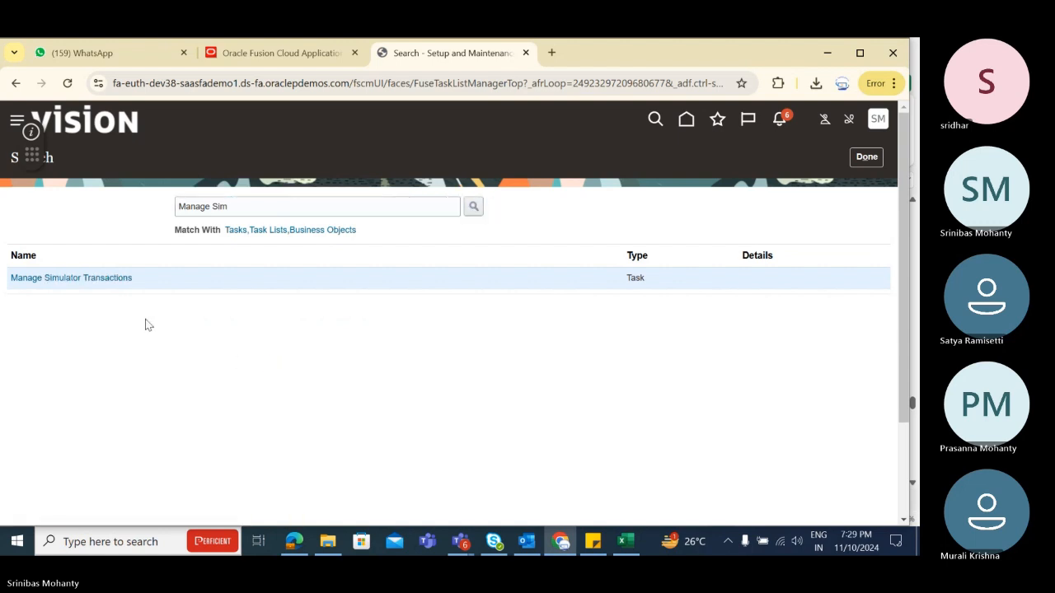
click(101, 281)
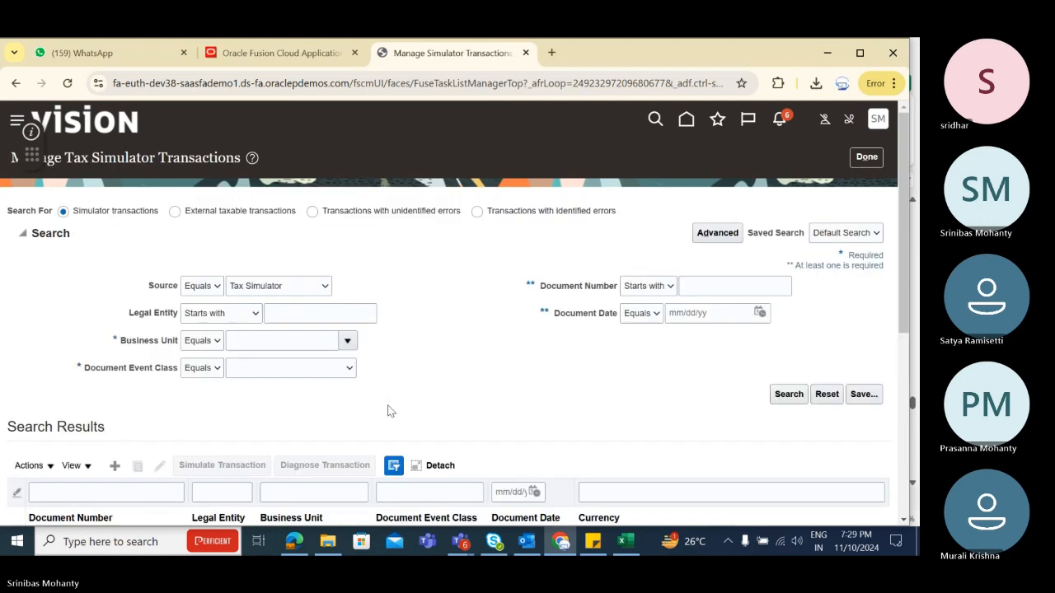
Step: Search simulator transactions for Germany Business Unit, Sales invoice event class and document numbers starting with DE
scroll(428, 322, down, 3)
scroll(429, 321, up, 3)
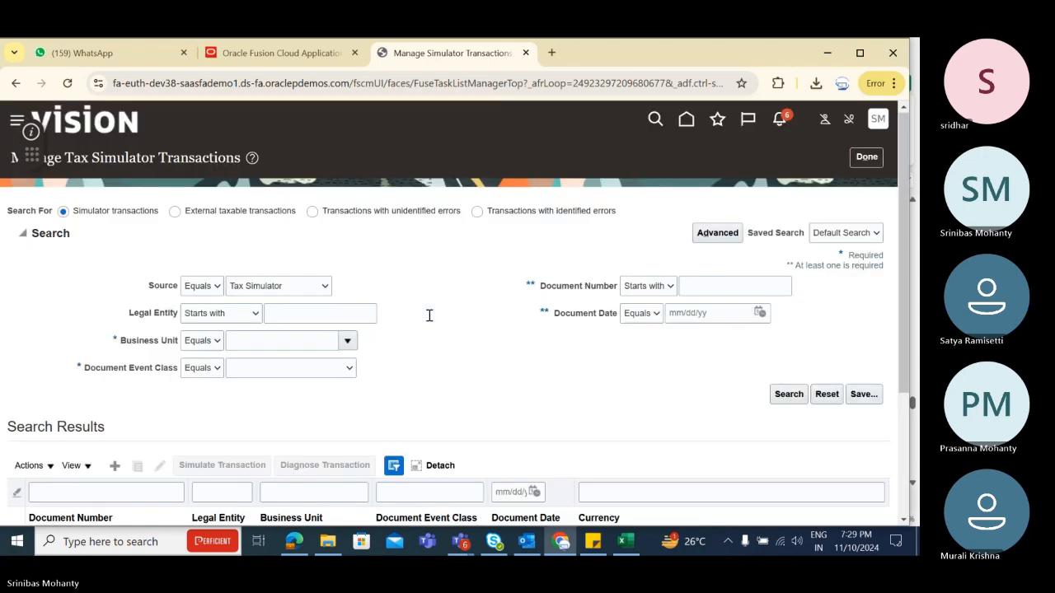
click(347, 341)
click(302, 355)
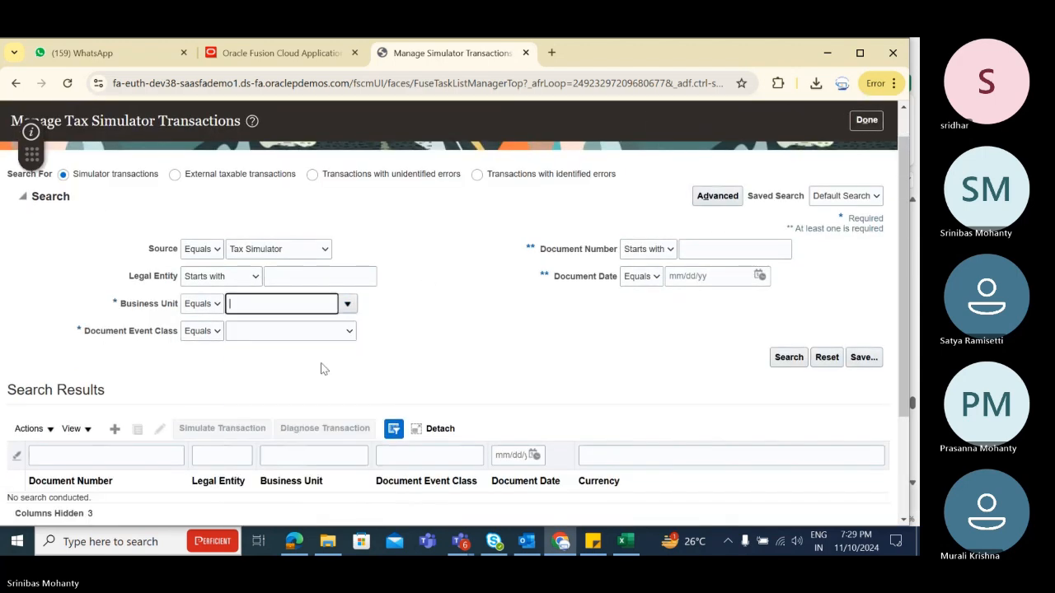
click(311, 334)
click(280, 385)
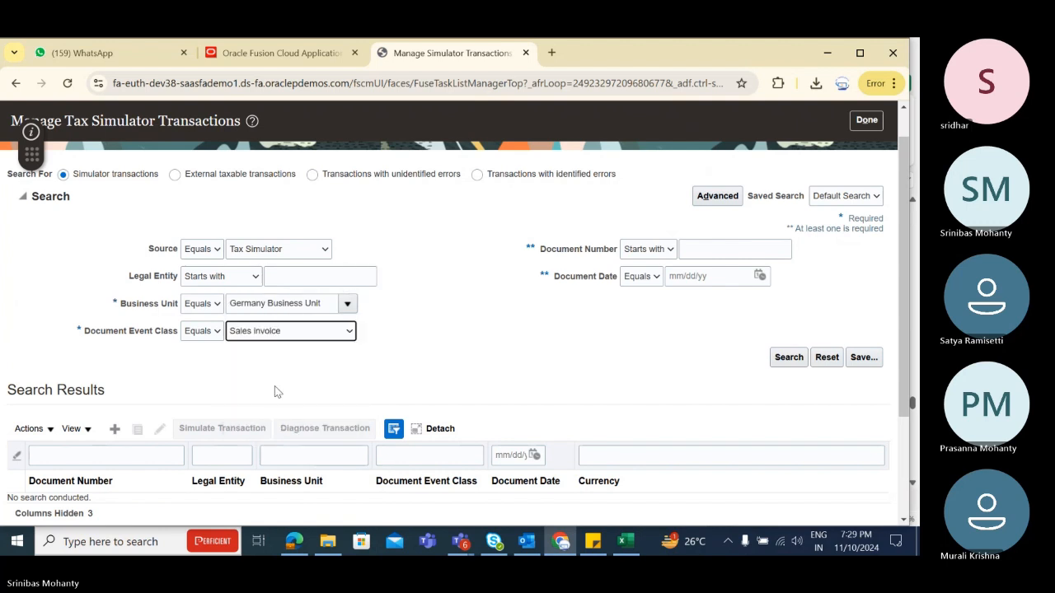
click(720, 249)
text(DE)
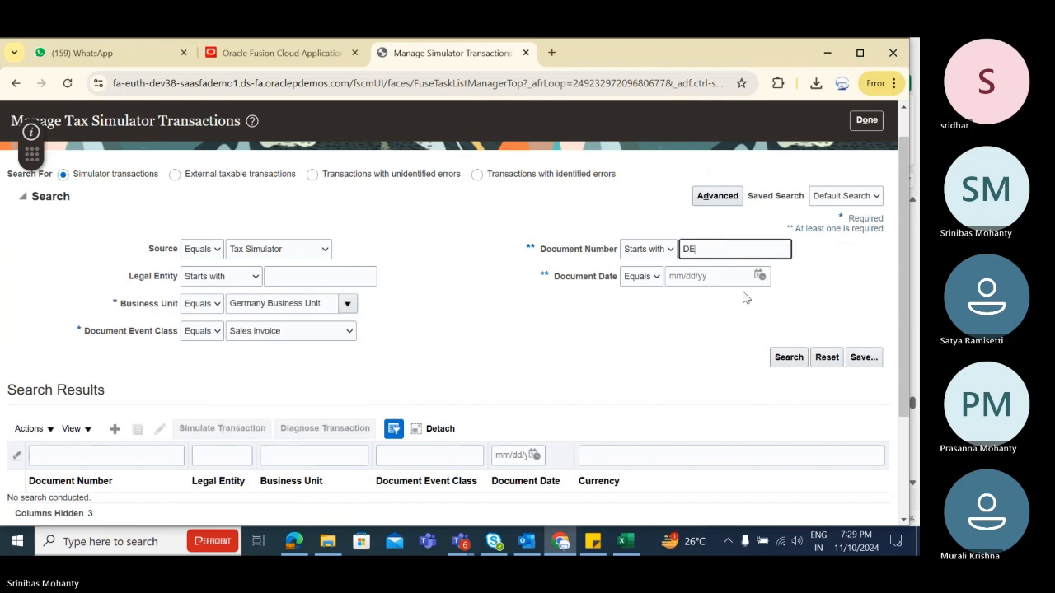
click(788, 357)
scroll(441, 329, down, 2)
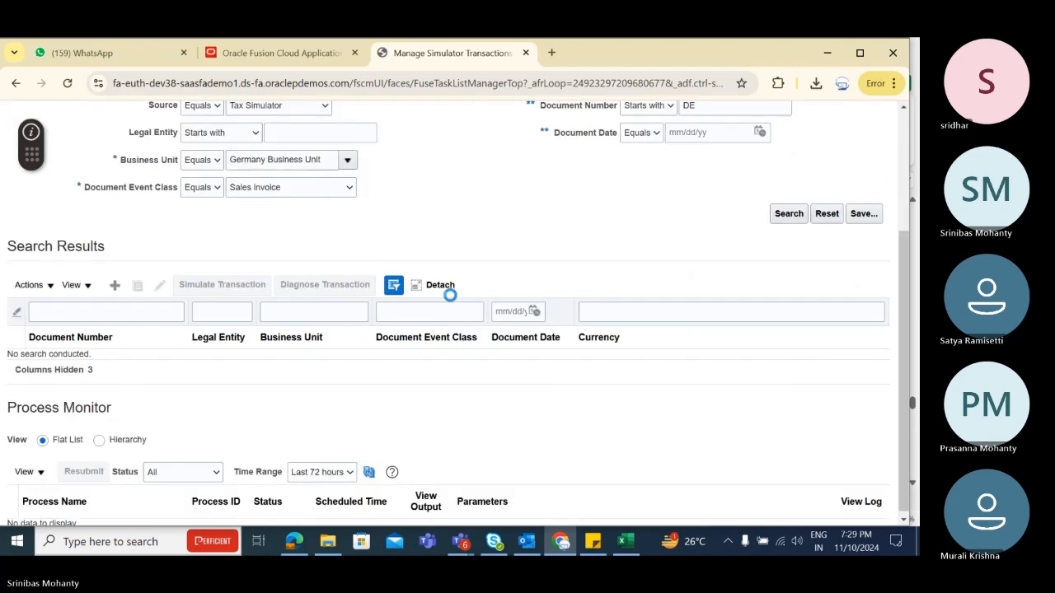
scroll(453, 267, down, 3)
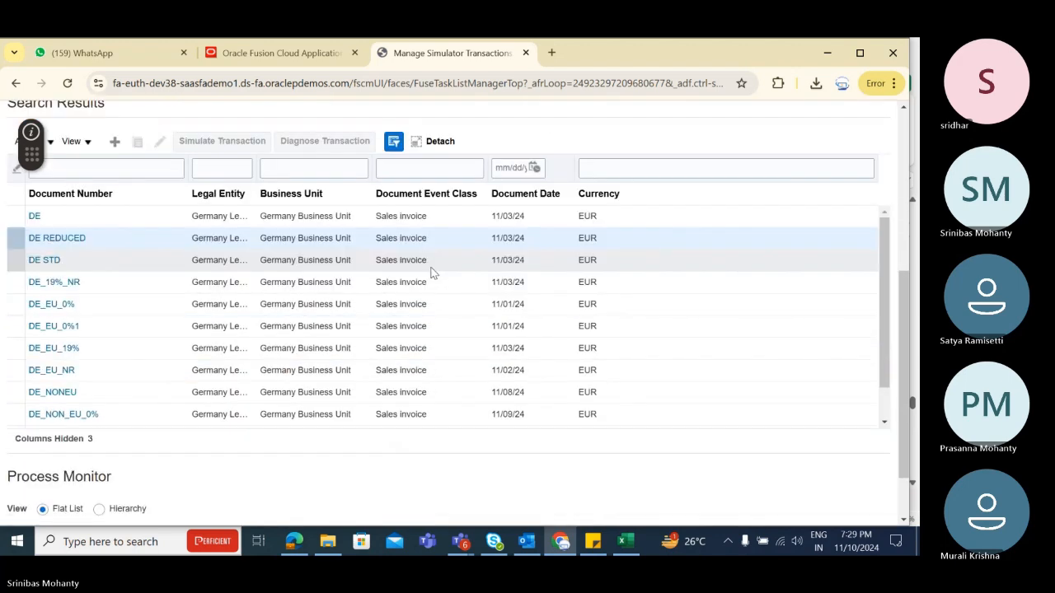
Step: Open the DE REDUCED simulator transaction for editing and set the description of transaction line 1 to RED1
click(97, 223)
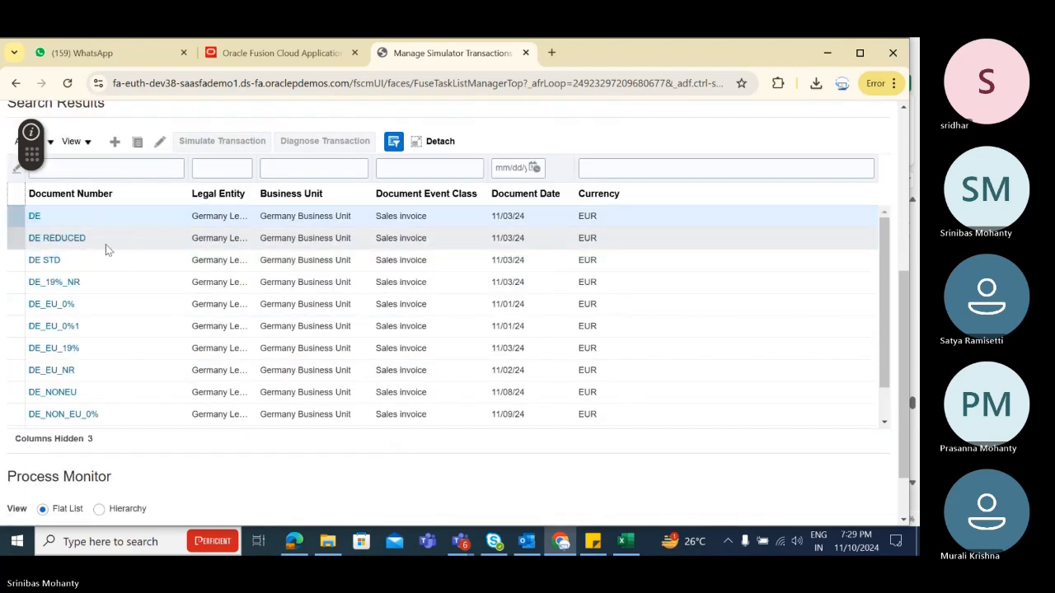
click(105, 243)
click(68, 239)
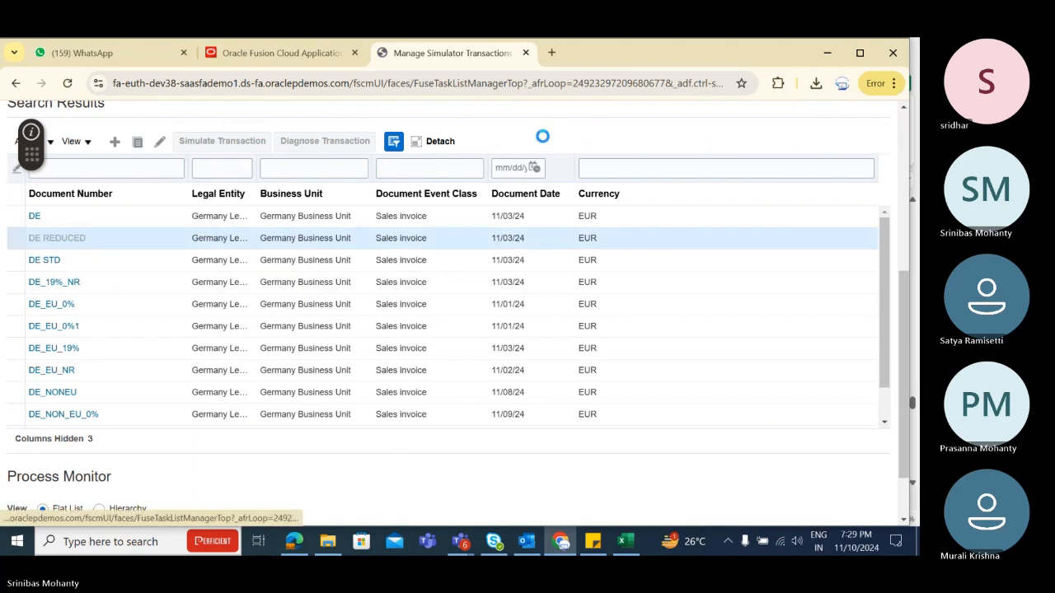
scroll(445, 297, down, 3)
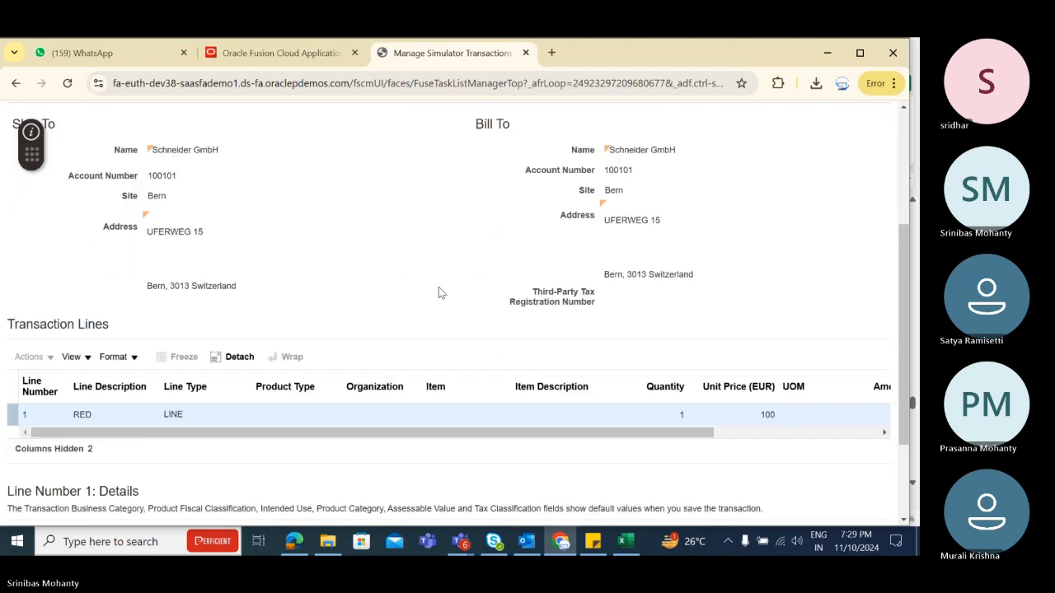
scroll(438, 287, up, 3)
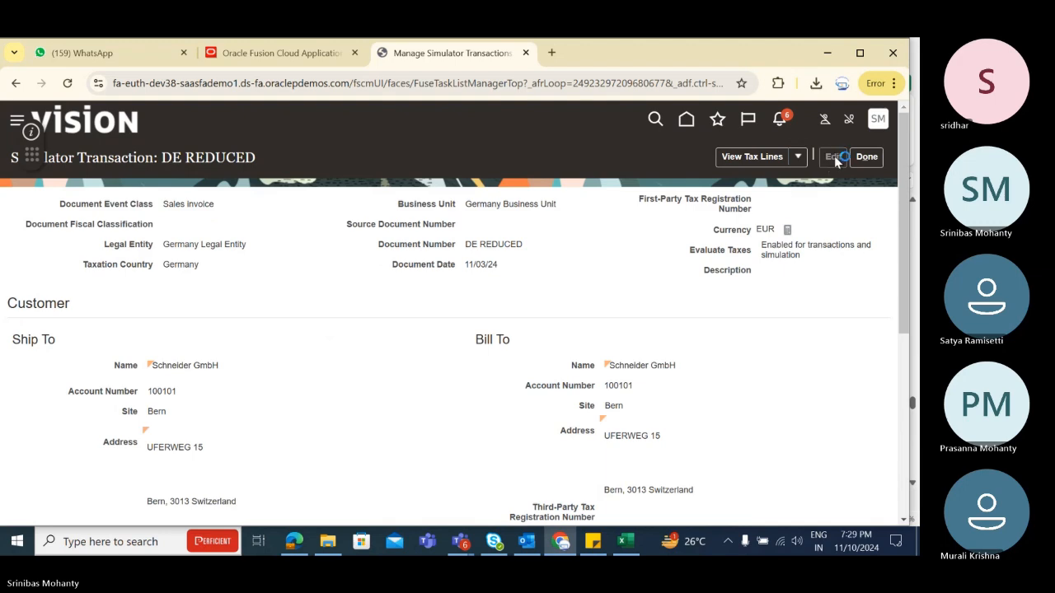
scroll(247, 388, down, 3)
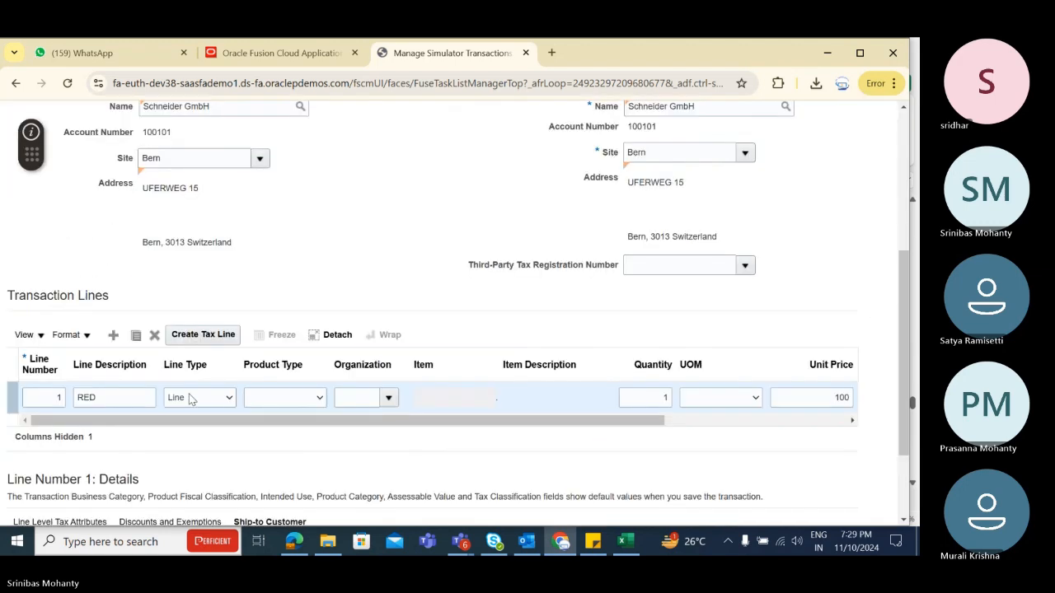
click(116, 397)
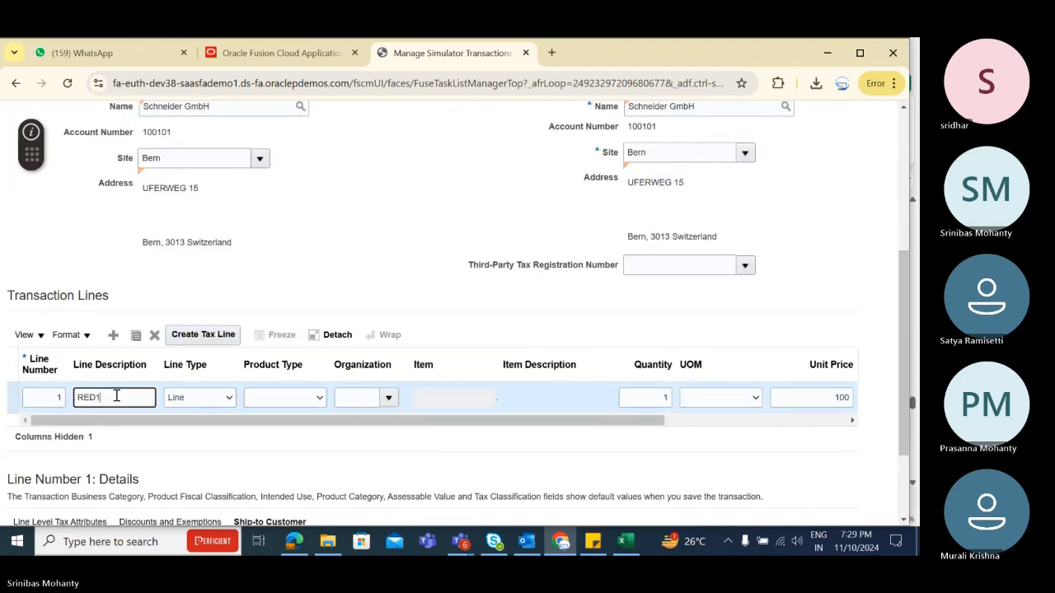
Step: Save the DE REDUCED simulator transaction and open its tax line details
scroll(592, 218, up, 5)
click(744, 154)
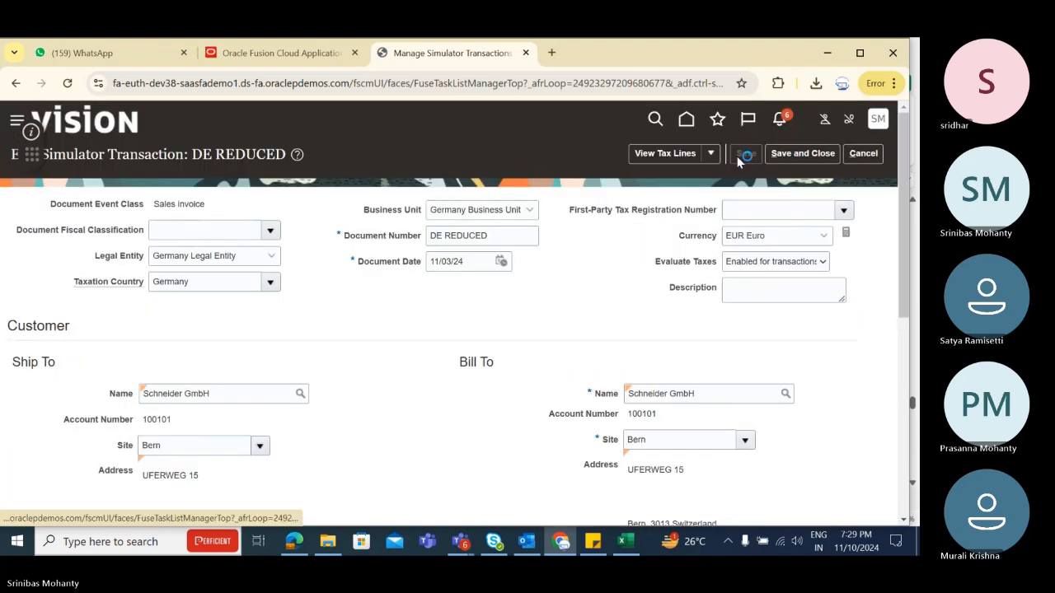
click(685, 155)
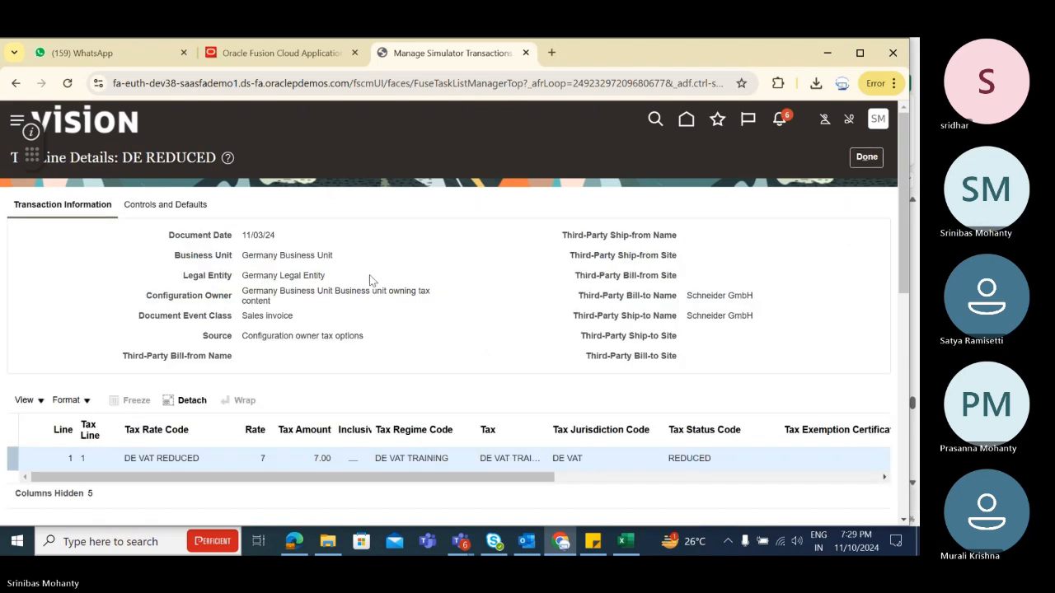
Step: Examine the tax rate code on tax line 1 and the tax rules applied to it
scroll(389, 264, down, 2)
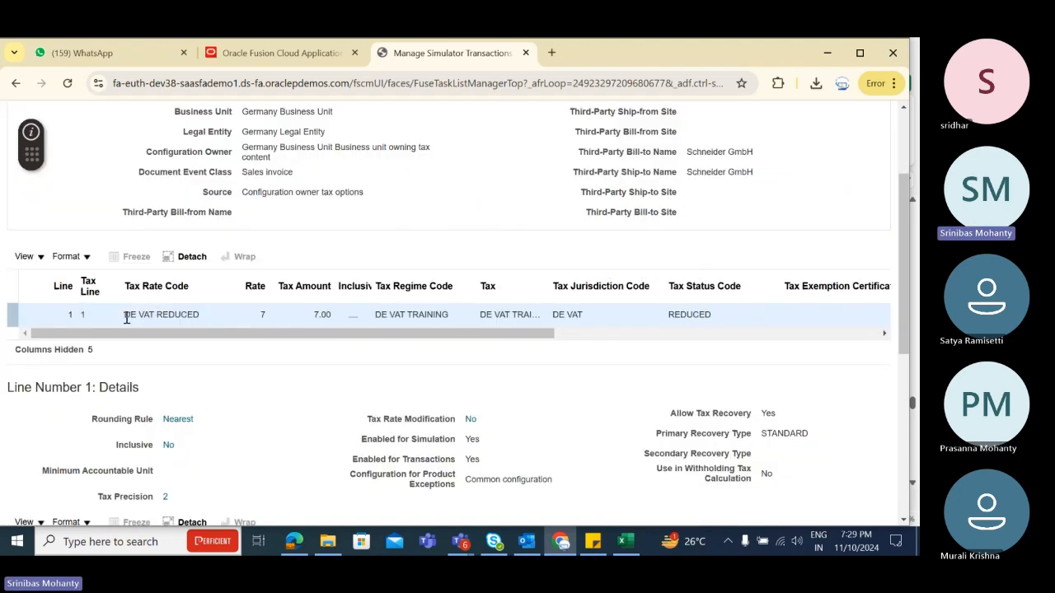
drag(124, 316, 349, 283)
scroll(349, 267, down, 2)
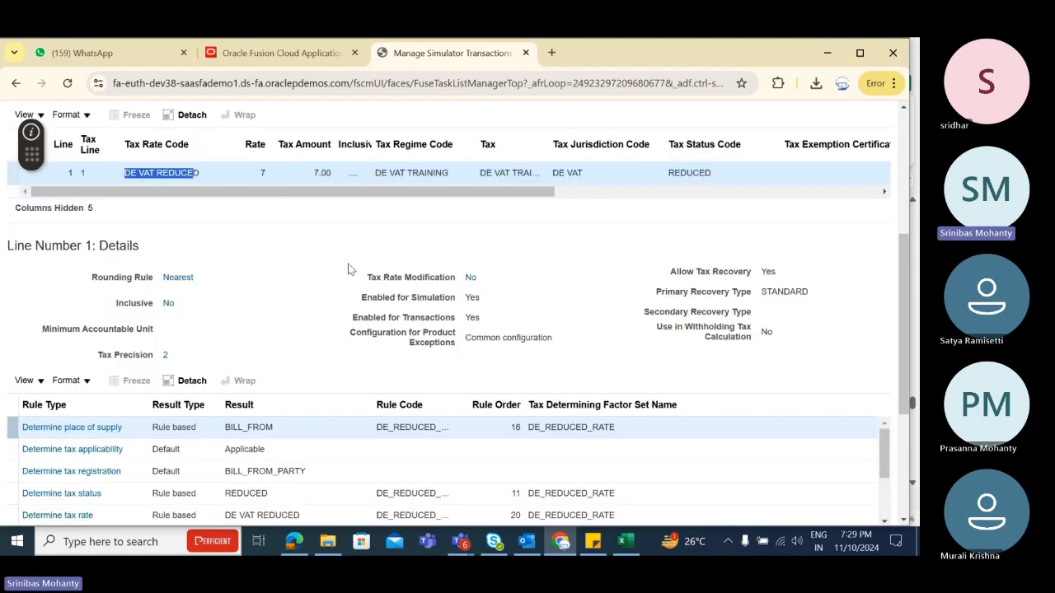
scroll(267, 256, up, 3)
click(146, 398)
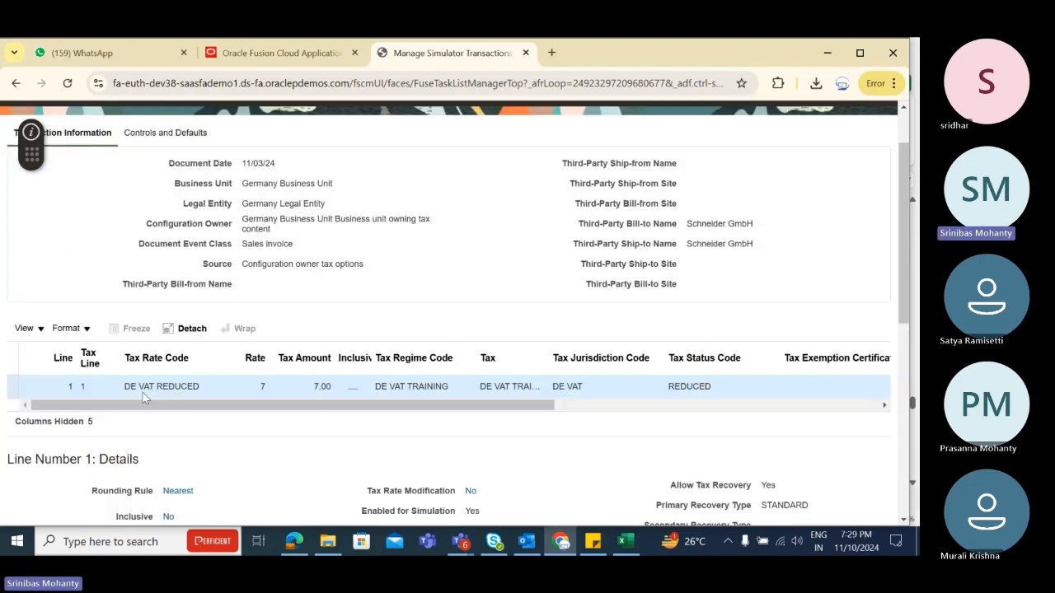
drag(128, 390, 229, 390)
scroll(389, 268, down, 5)
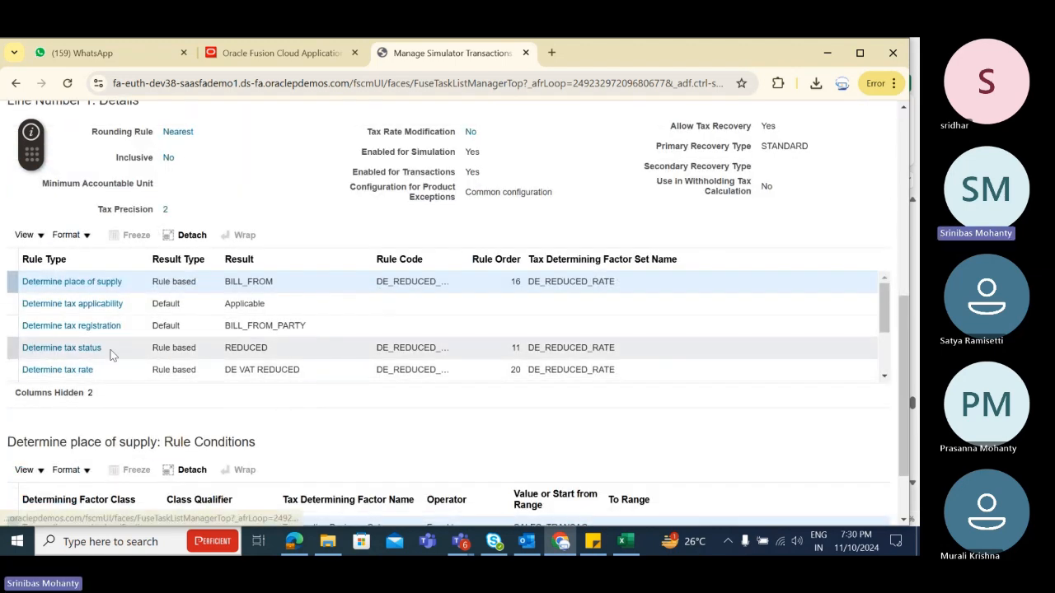
Step: Select the Determine tax status rule and review its result and rule conditions
click(46, 347)
drag(225, 347, 286, 356)
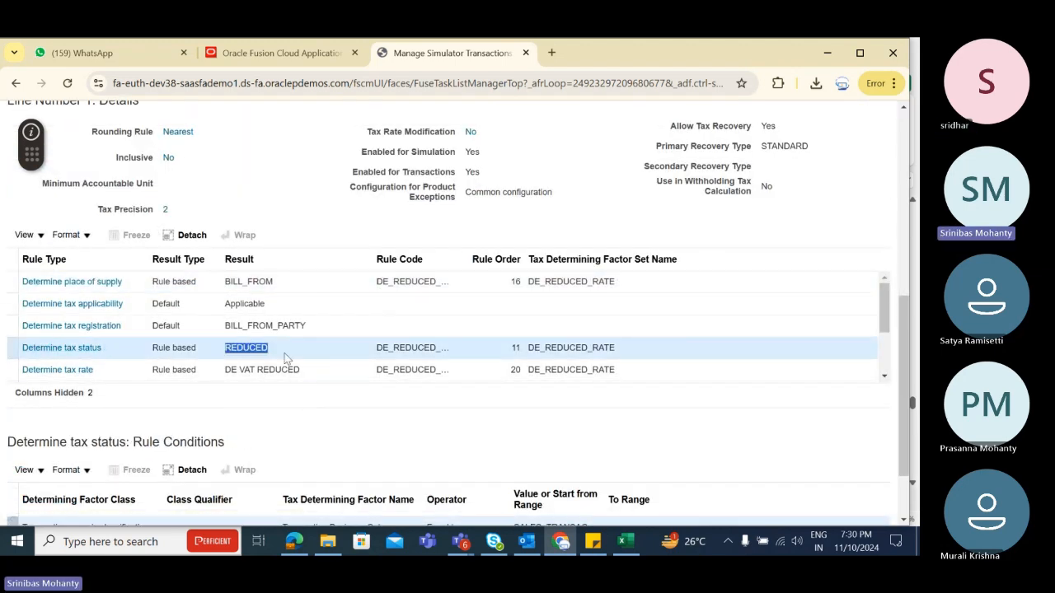
click(260, 356)
drag(227, 352, 307, 357)
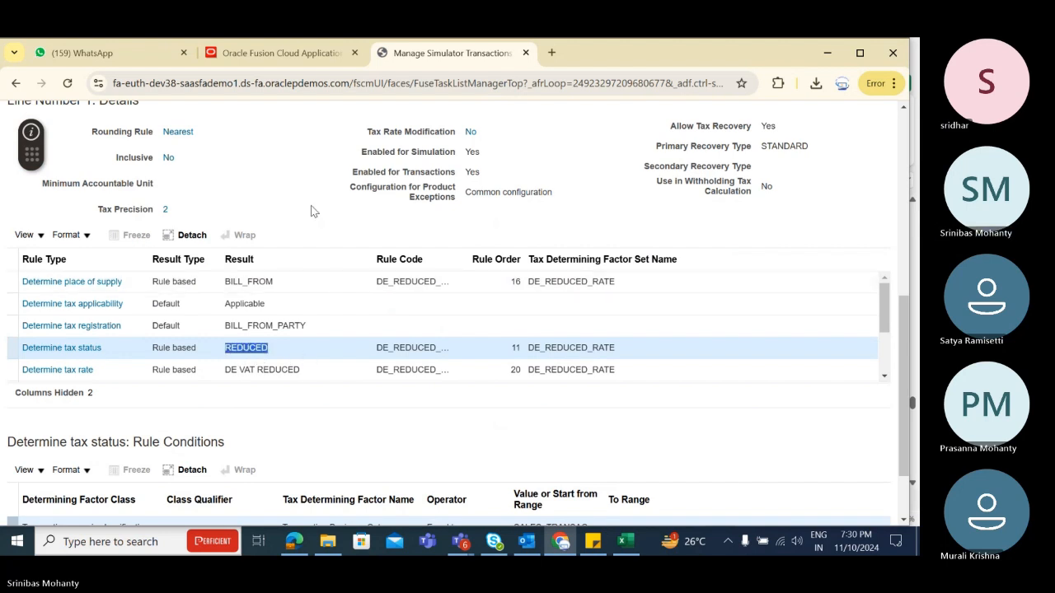
scroll(311, 211, down, 2)
click(200, 449)
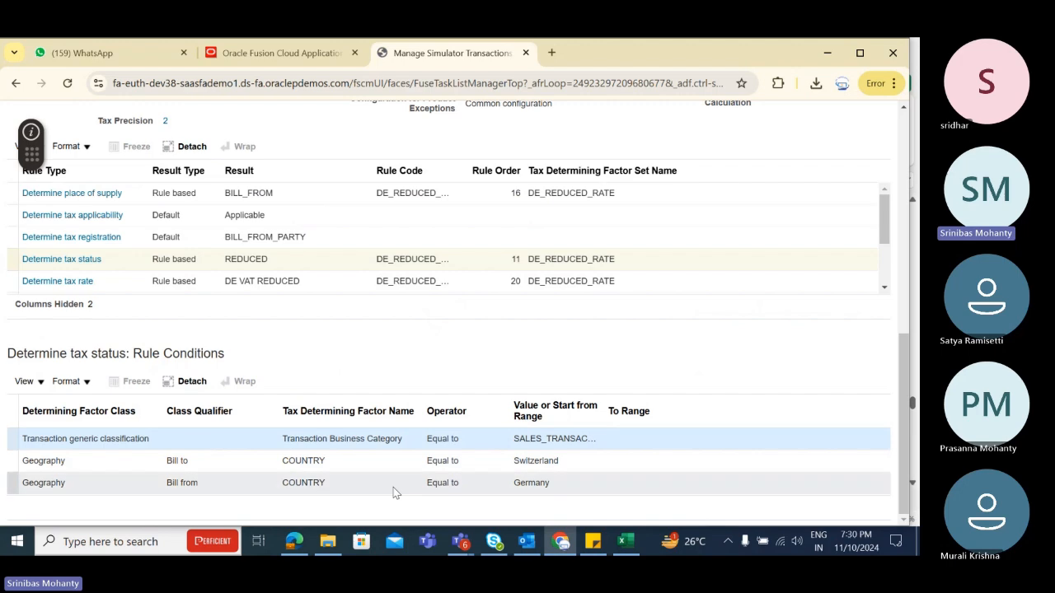
scroll(393, 491, up, 4)
scroll(393, 489, up, 8)
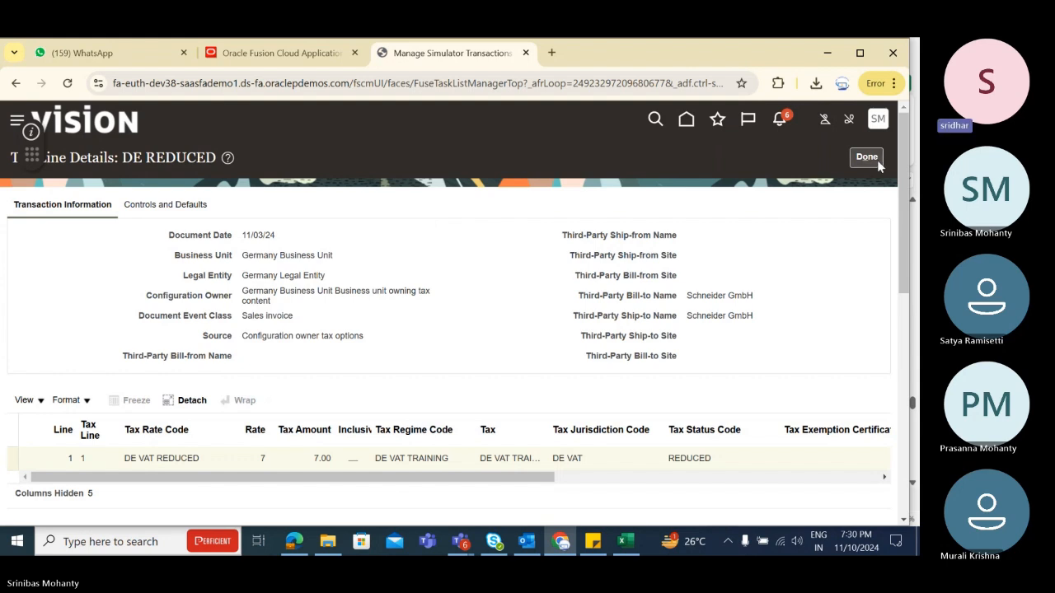
Step: Compare the rule orders of the Determine place of supply and Determine tax status rules
scroll(482, 299, down, 4)
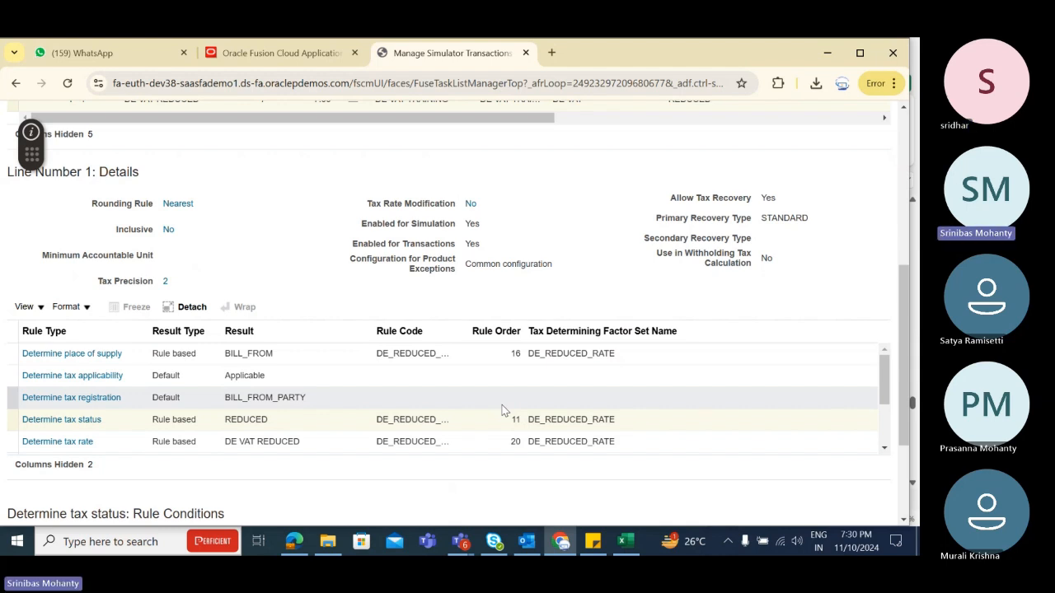
click(504, 356)
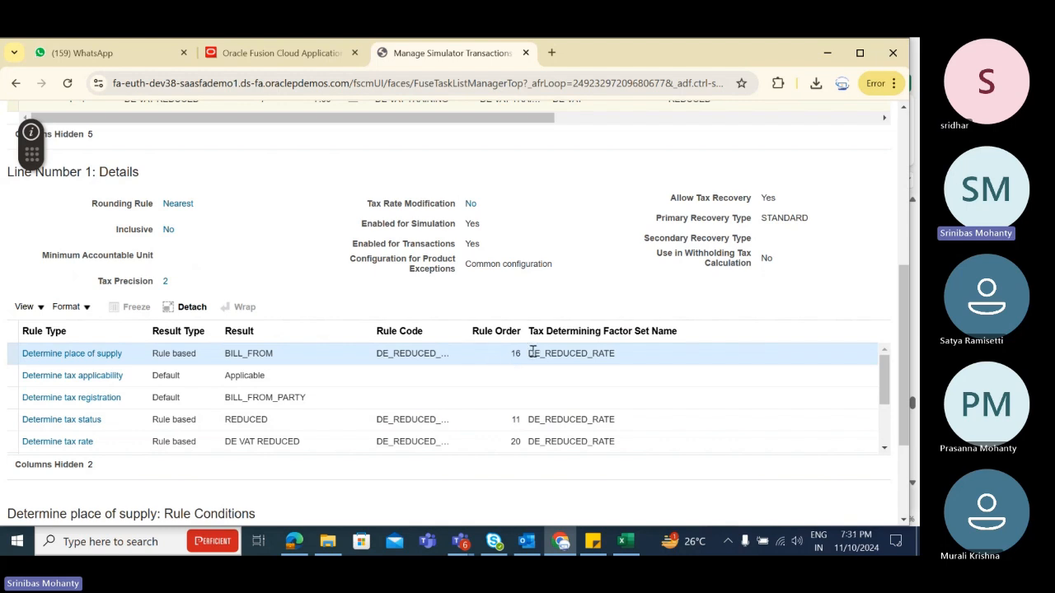
scroll(533, 372, down, 1)
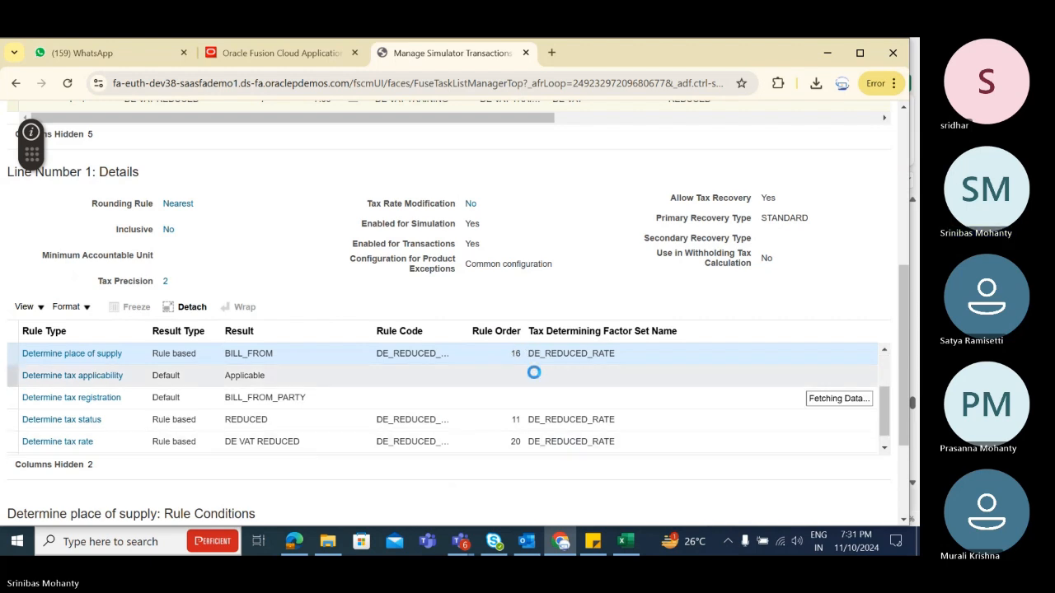
scroll(883, 410, up, 1)
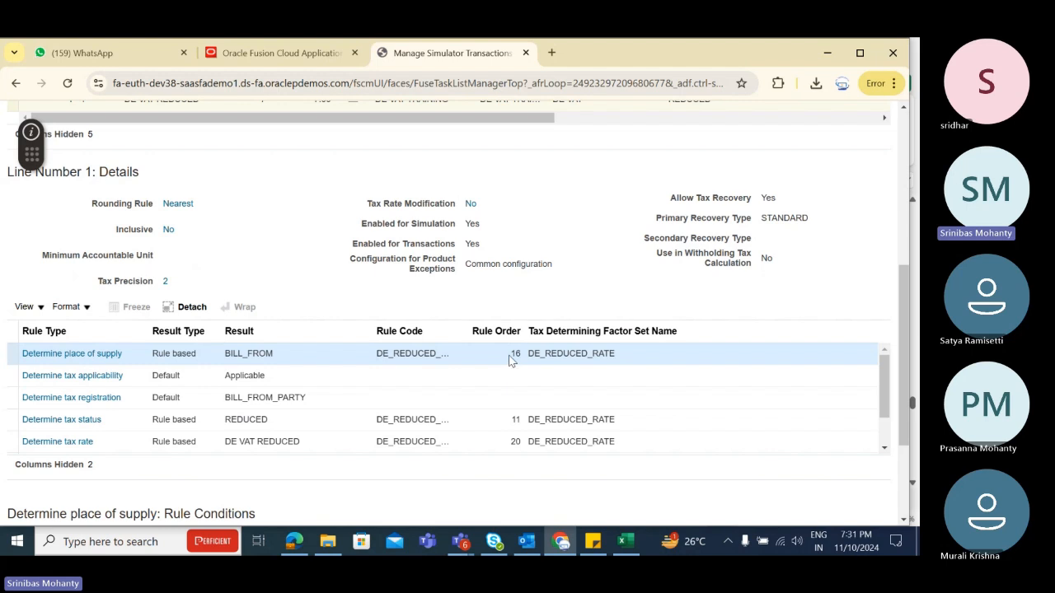
drag(510, 360, 530, 354)
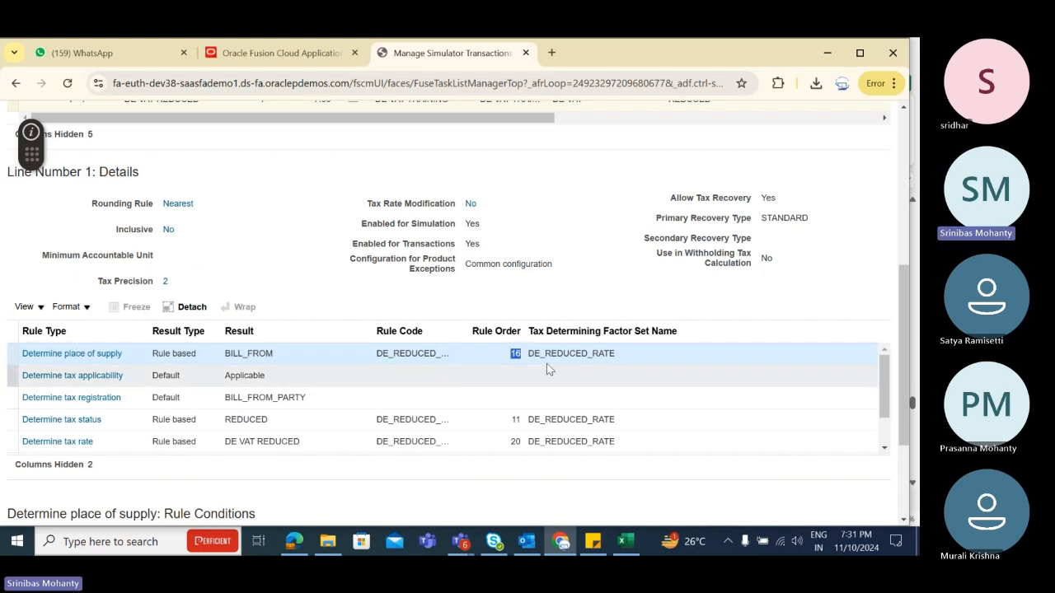
click(532, 355)
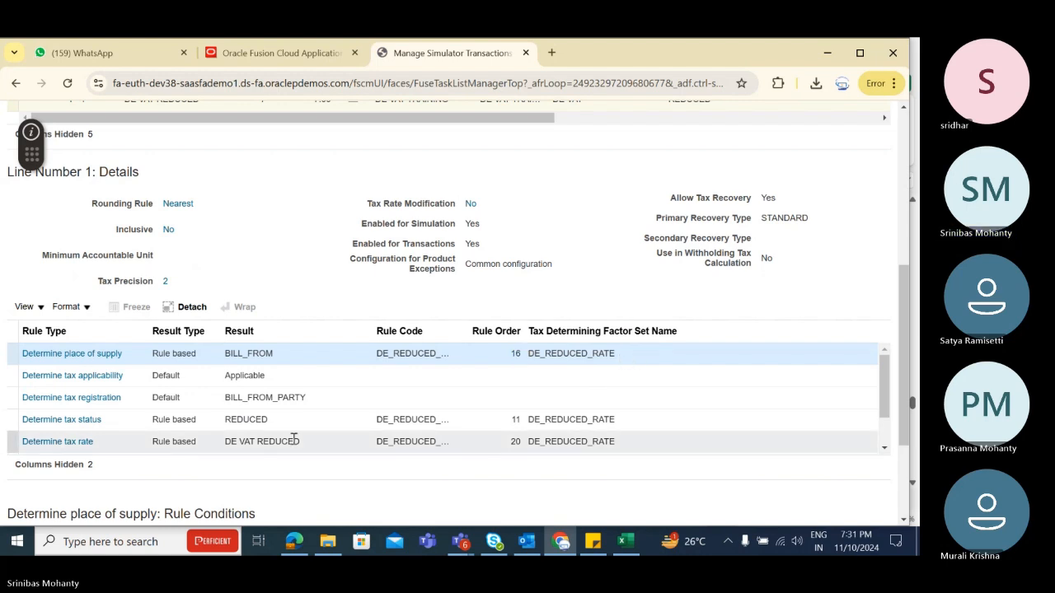
click(505, 422)
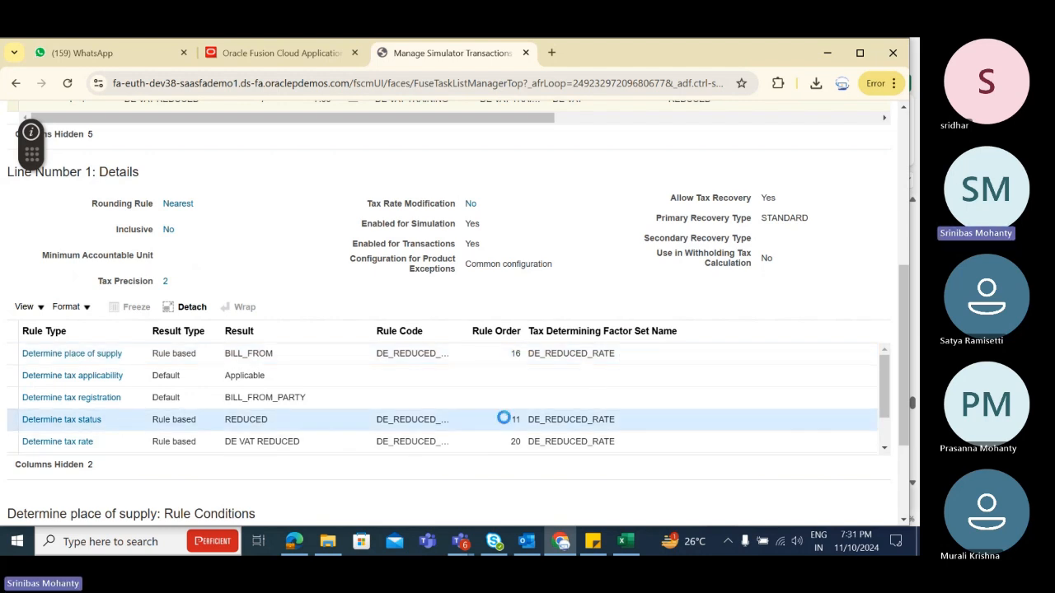
Step: Review the remaining rule types for line 1, including the rule conditions of Calculate tax amounts
scroll(506, 422, down, 3)
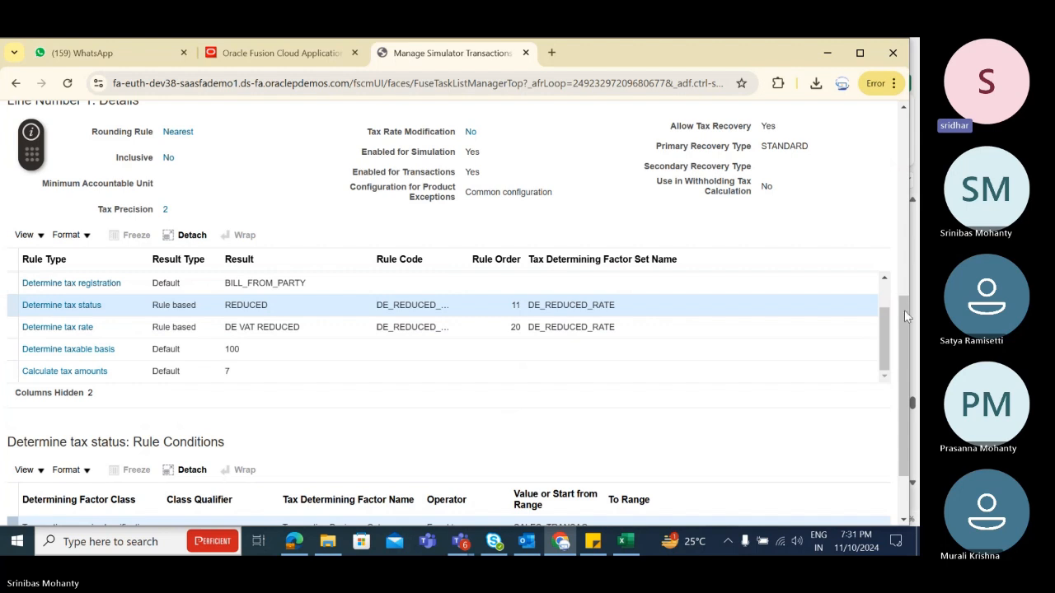
scroll(904, 310, down, 1)
scroll(885, 235, up, 1)
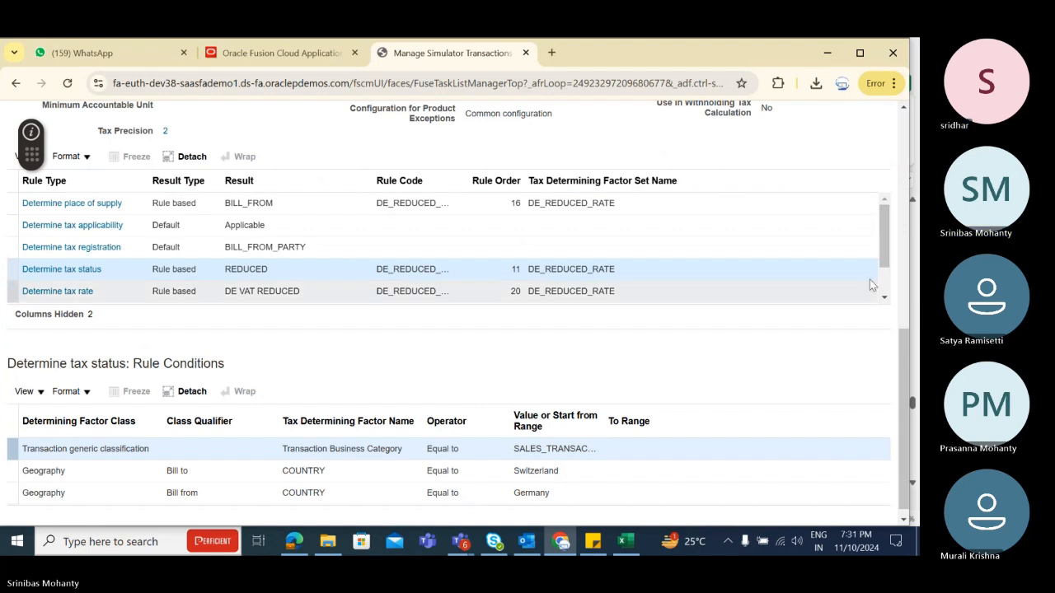
drag(883, 236, 893, 287)
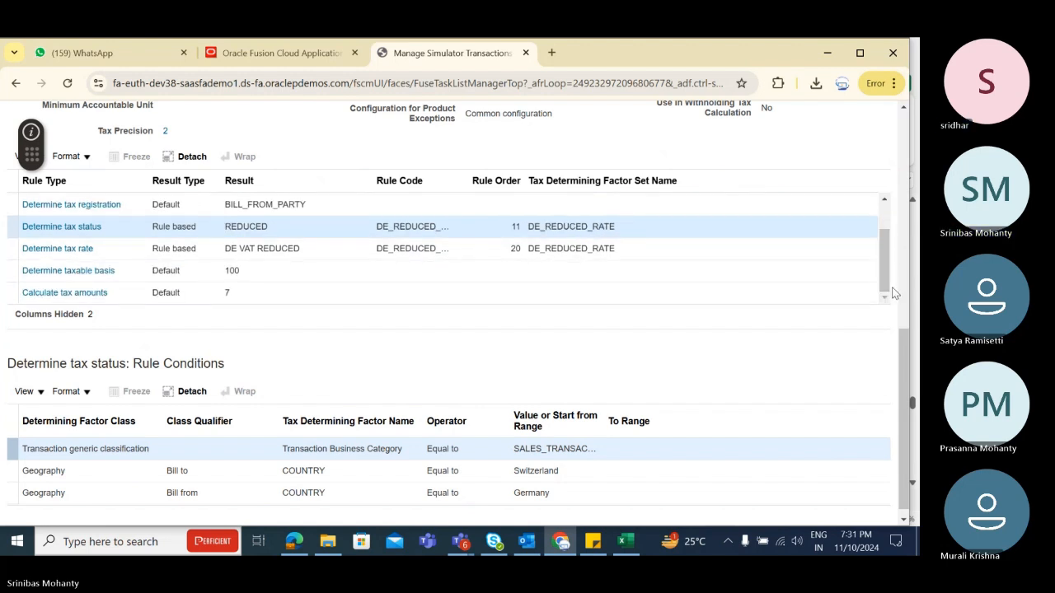
click(122, 295)
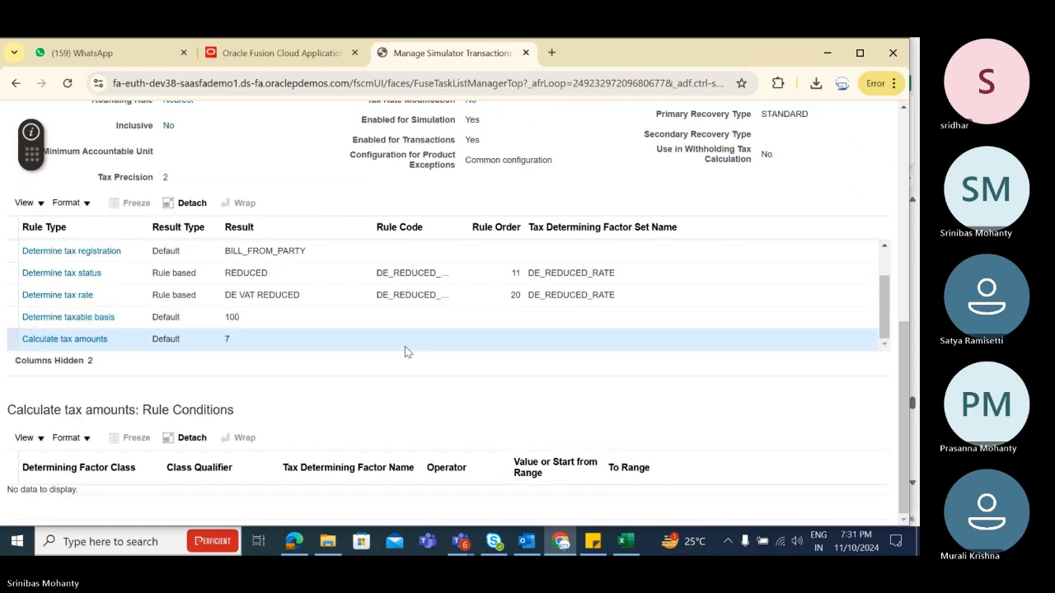
scroll(405, 347, up, 4)
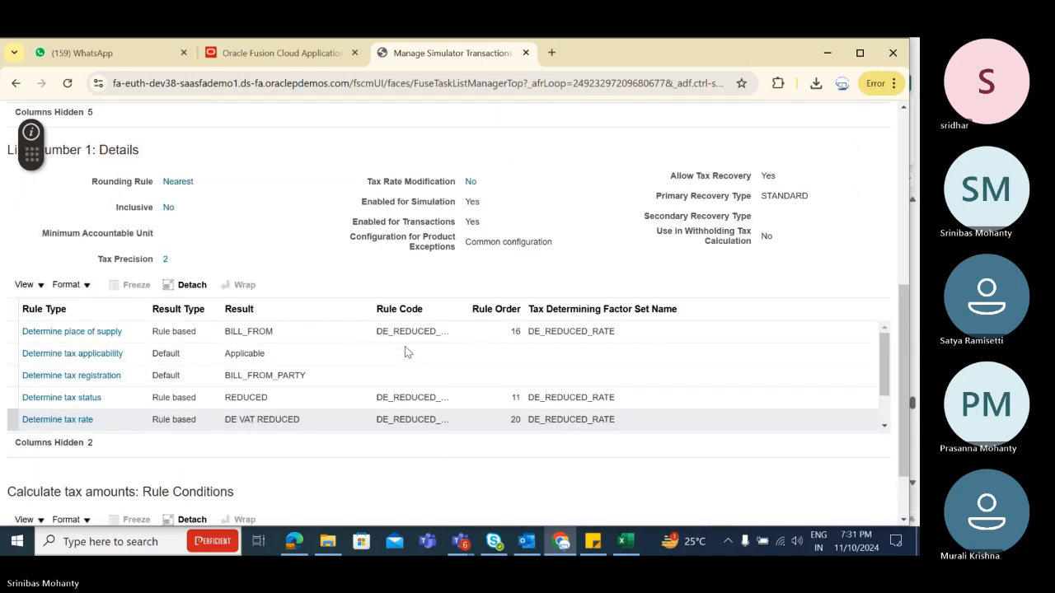
scroll(905, 395, down, 3)
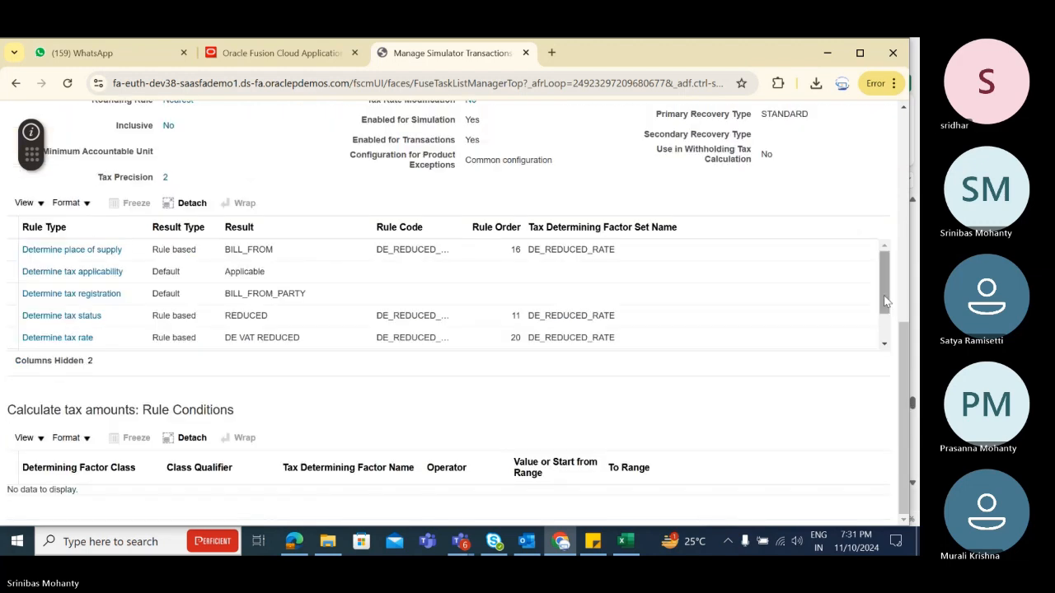
Step: Leave the tax line details, and save and close the DE REDUCED simulator transaction
drag(885, 296, 897, 136)
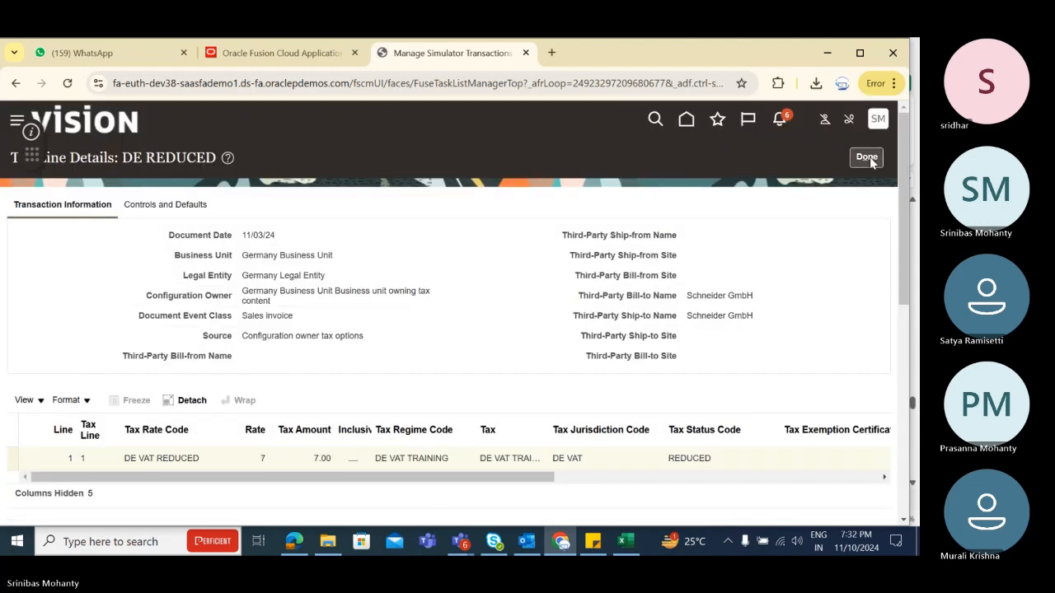
click(868, 157)
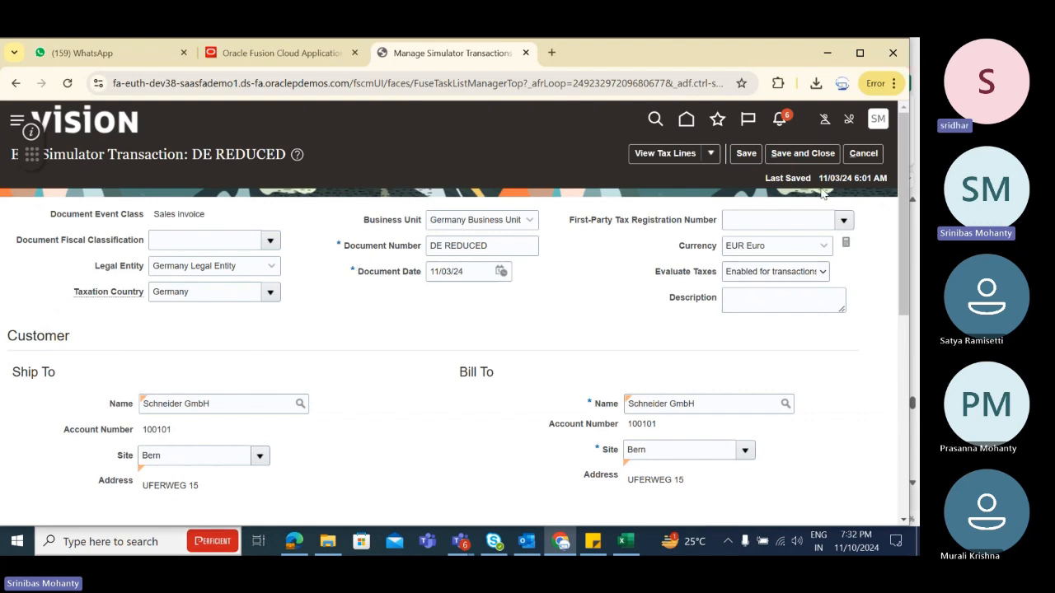
click(821, 158)
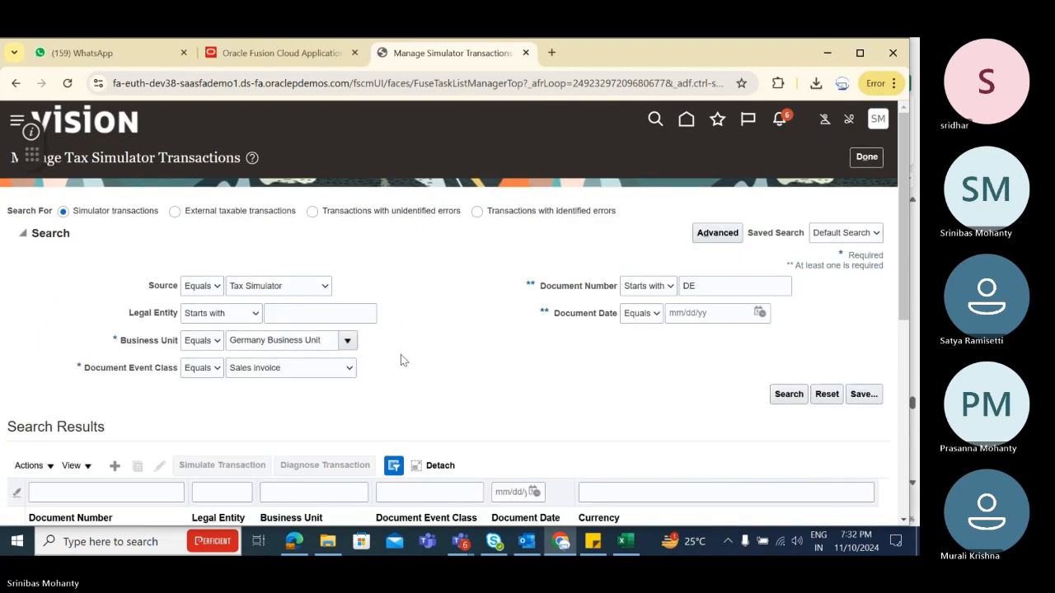
Step: Switch to the Excel tax training workbook and review the predefined taxable basis formulas in the Tax Formula section on Sheet1
click(626, 542)
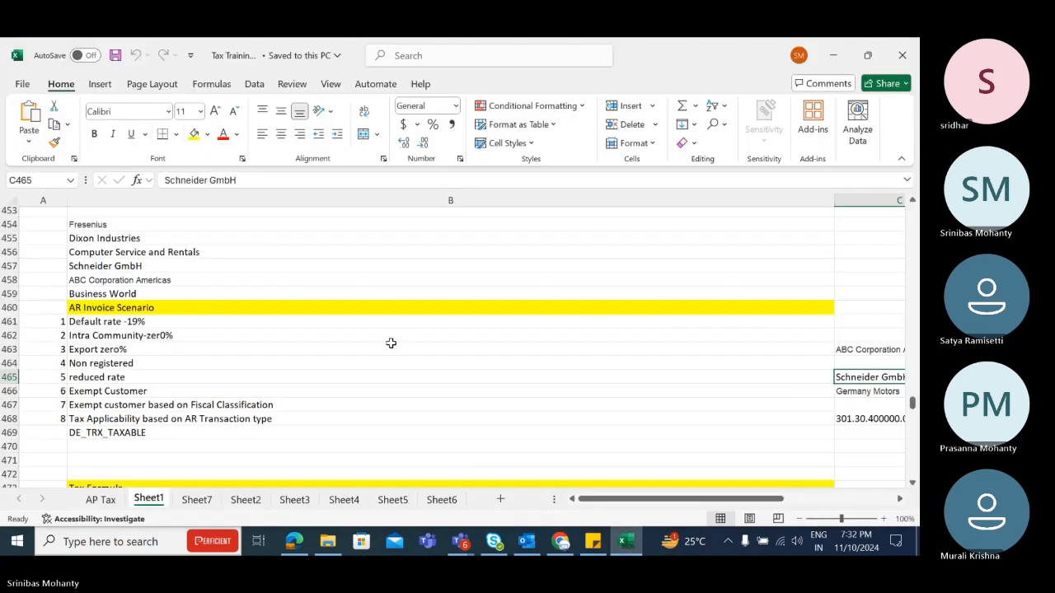
scroll(392, 340, down, 2)
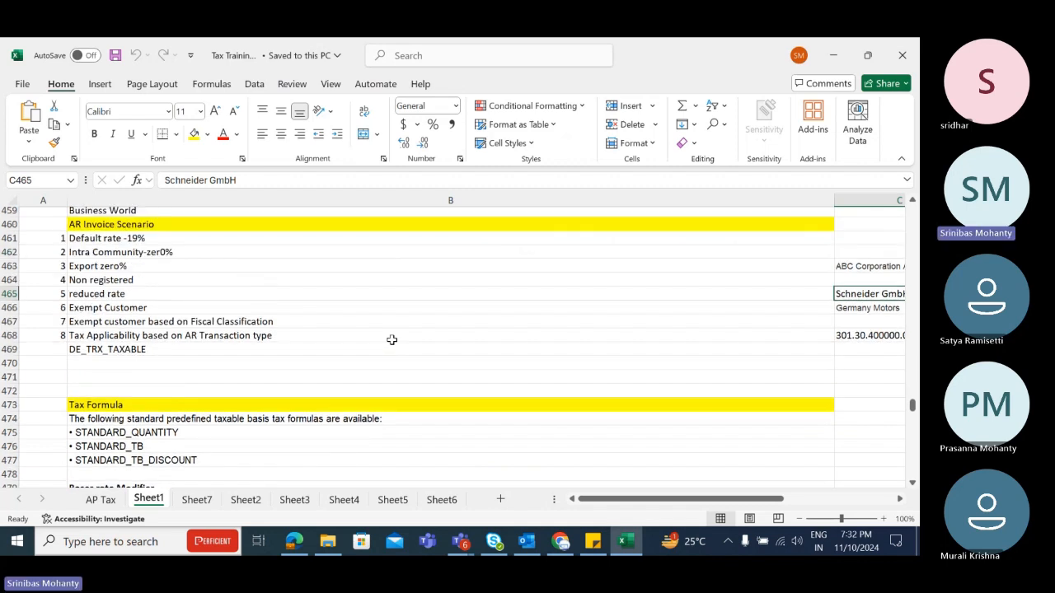
scroll(392, 339, up, 1)
click(87, 379)
scroll(398, 365, down, 2)
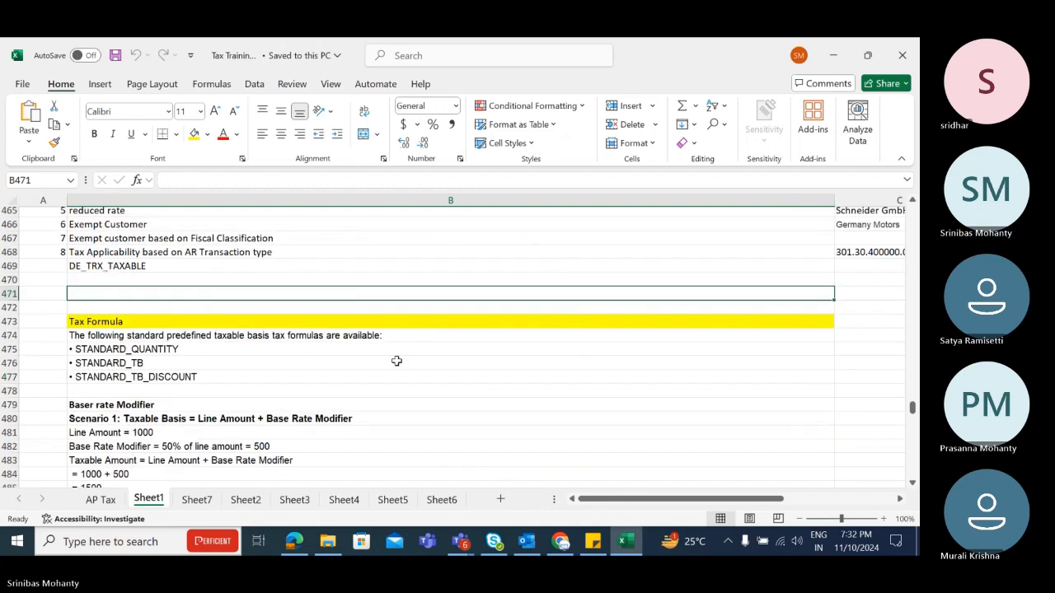
scroll(223, 375, up, 1)
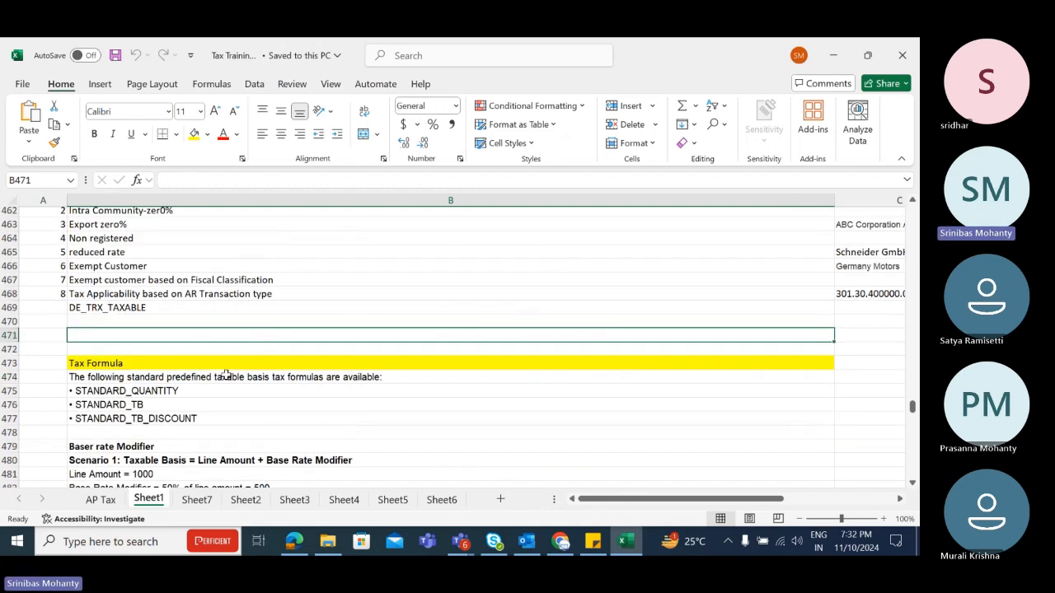
click(121, 394)
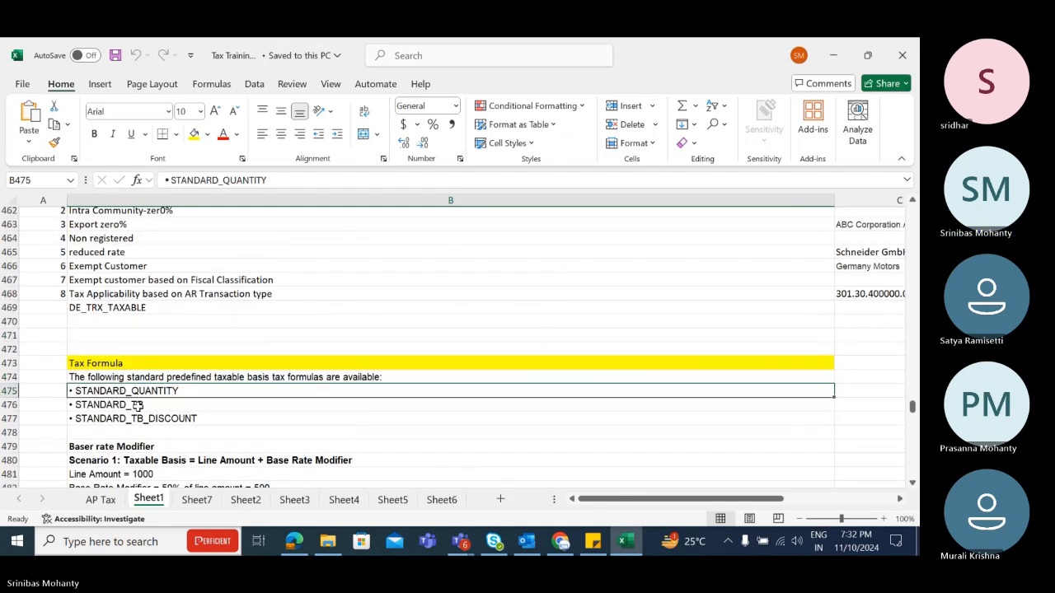
click(139, 406)
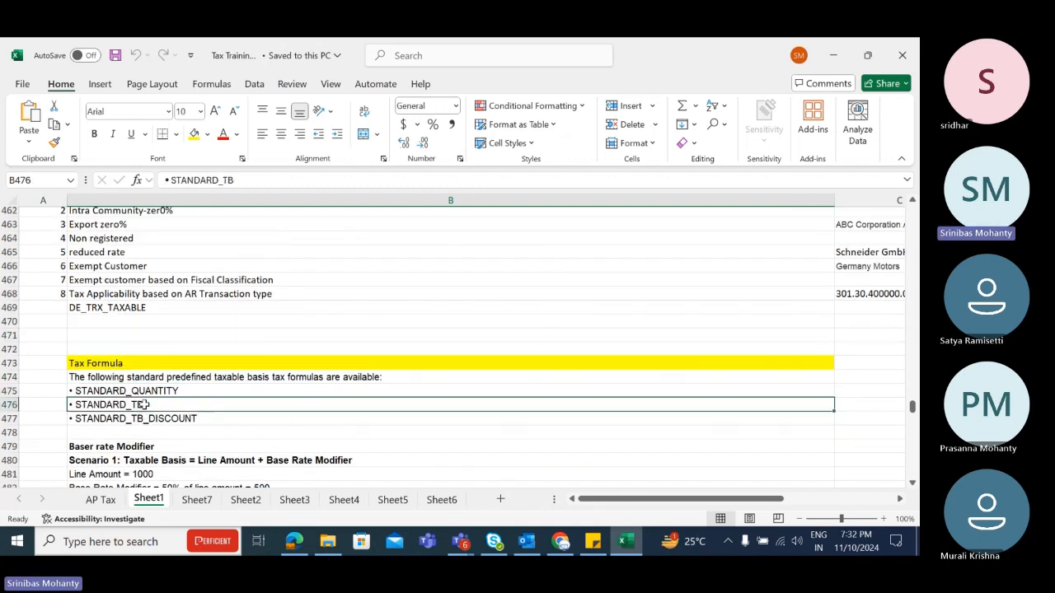